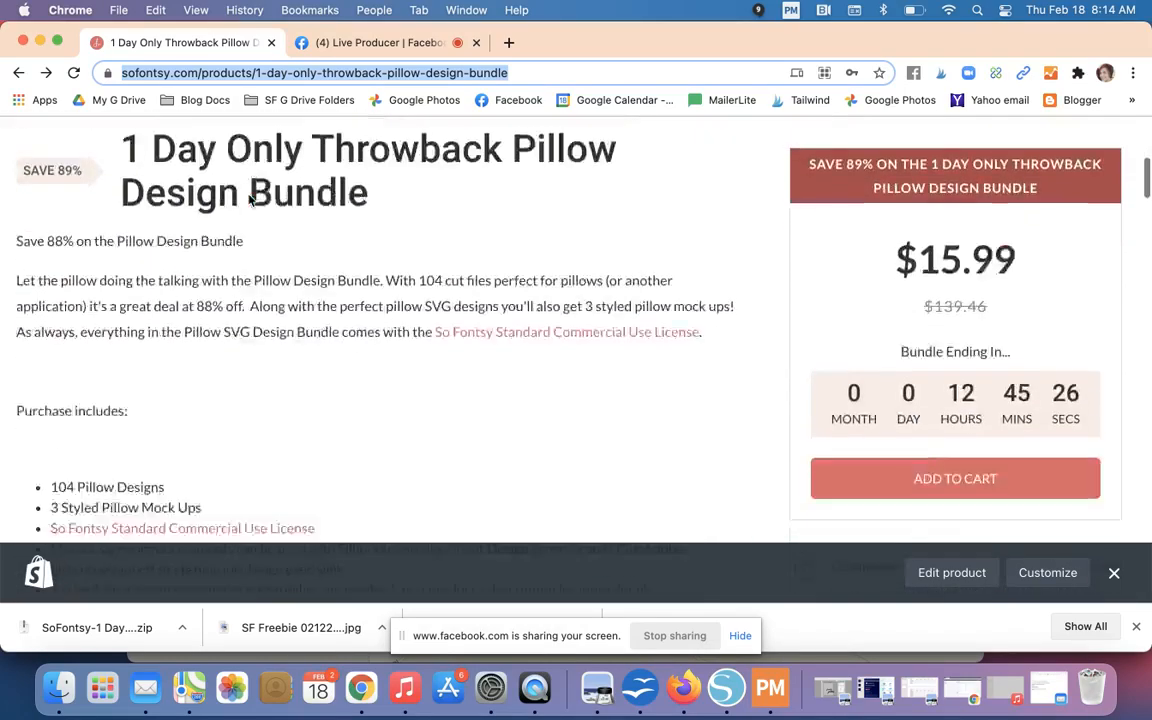
# - Look through the pillow designs and styled mock-ups included in the 1 Day Only Throwback Pillow Design Bundle
pyautogui.scroll(-7, 250, 200)
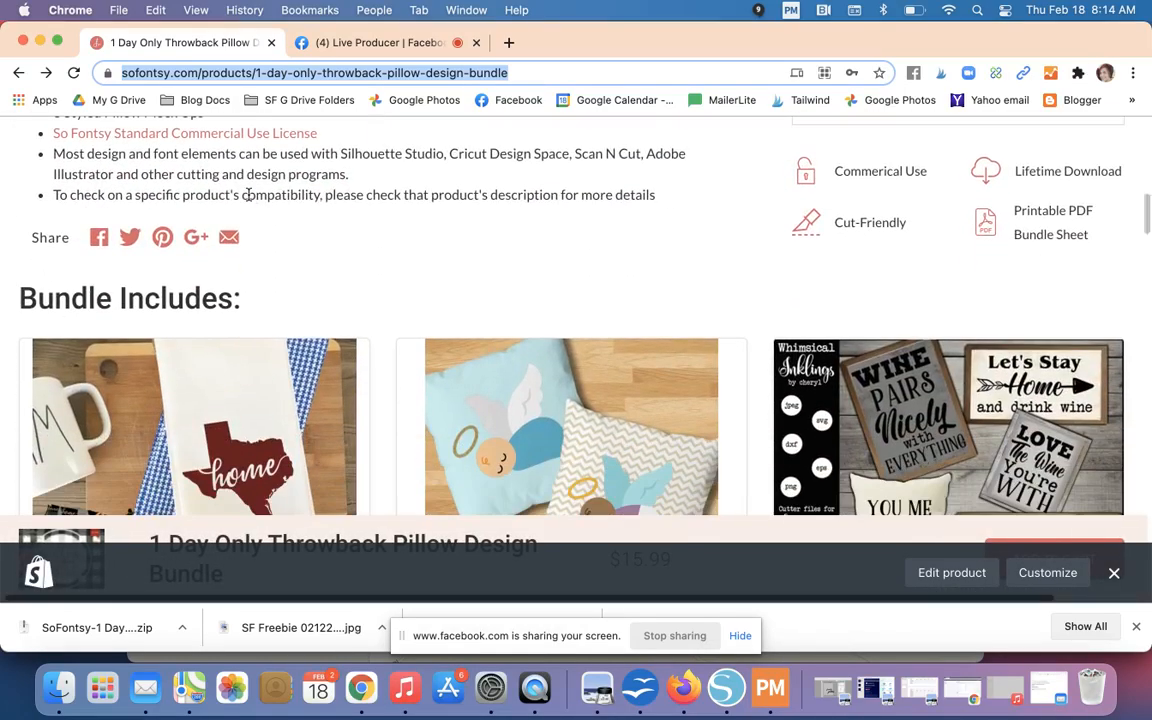
pyautogui.scroll(-6, 248, 196)
pyautogui.scroll(-4, 250, 201)
pyautogui.scroll(-2, 250, 203)
pyautogui.scroll(2, 398, 219)
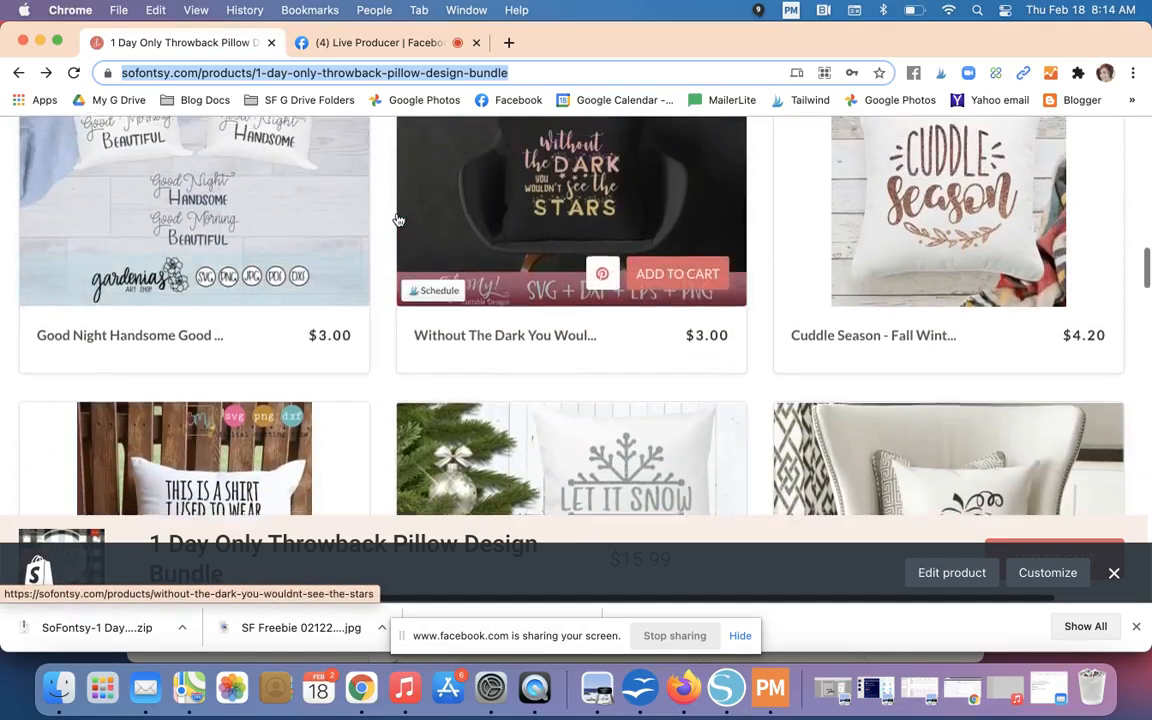
pyautogui.scroll(-4, 420, 230)
pyautogui.scroll(-6, 805, 300)
pyautogui.scroll(-5, 805, 300)
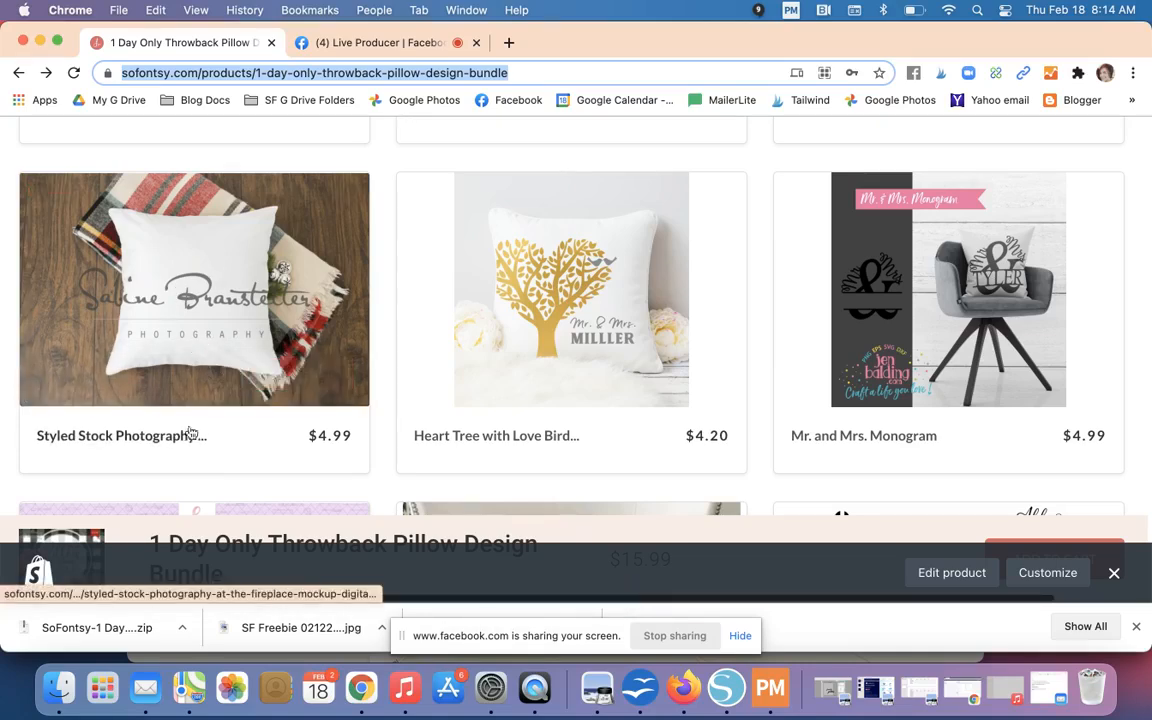
pyautogui.scroll(-8, 191, 440)
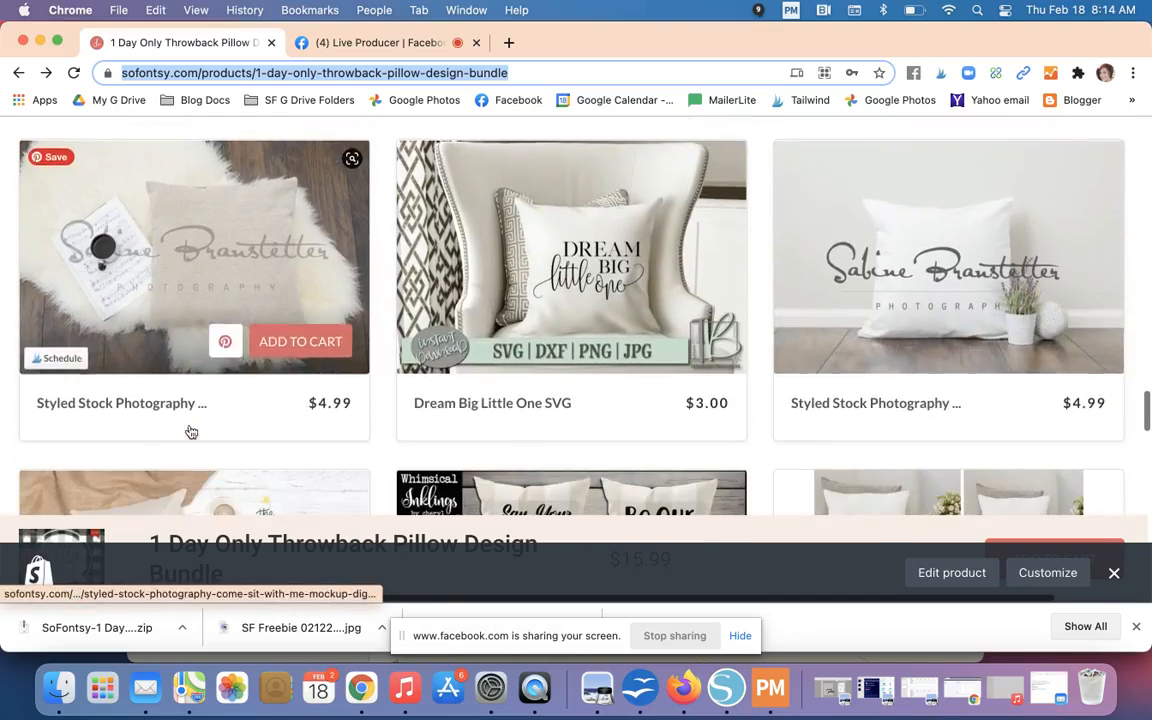
pyautogui.scroll(-5, 938, 265)
pyautogui.scroll(4, 845, 243)
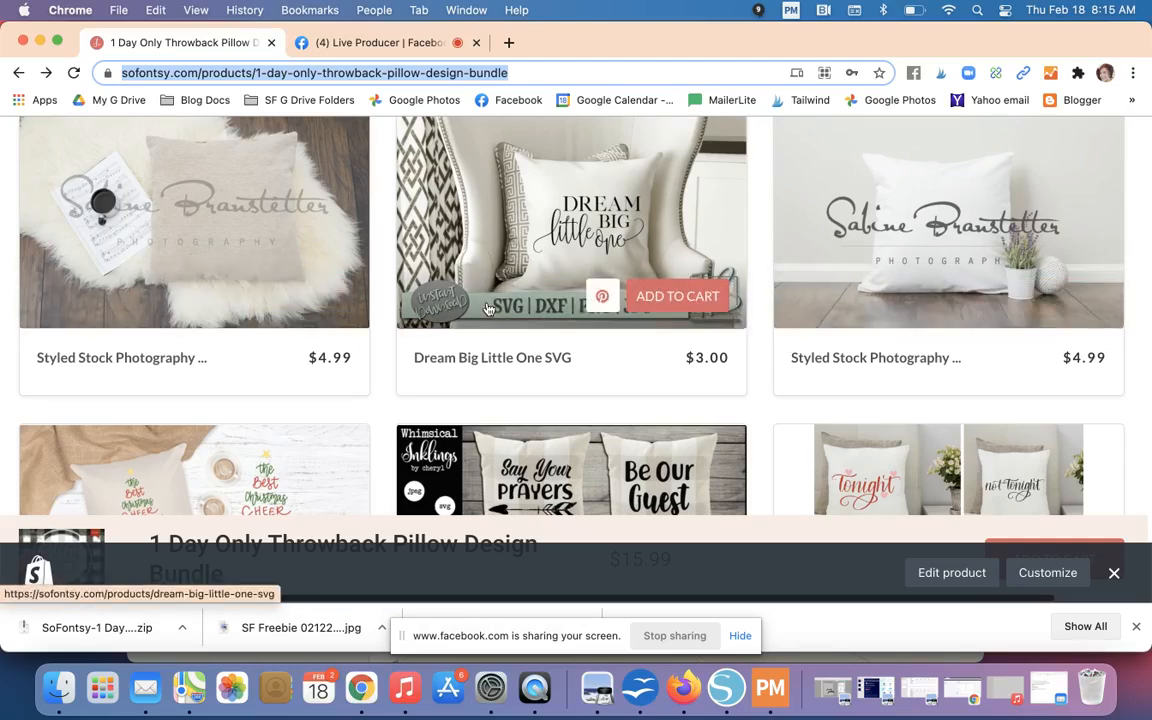
# - Switch to Silhouette Studio, create a new document and set its machine to Auto (Cameo 4)
pyautogui.click(730, 700)
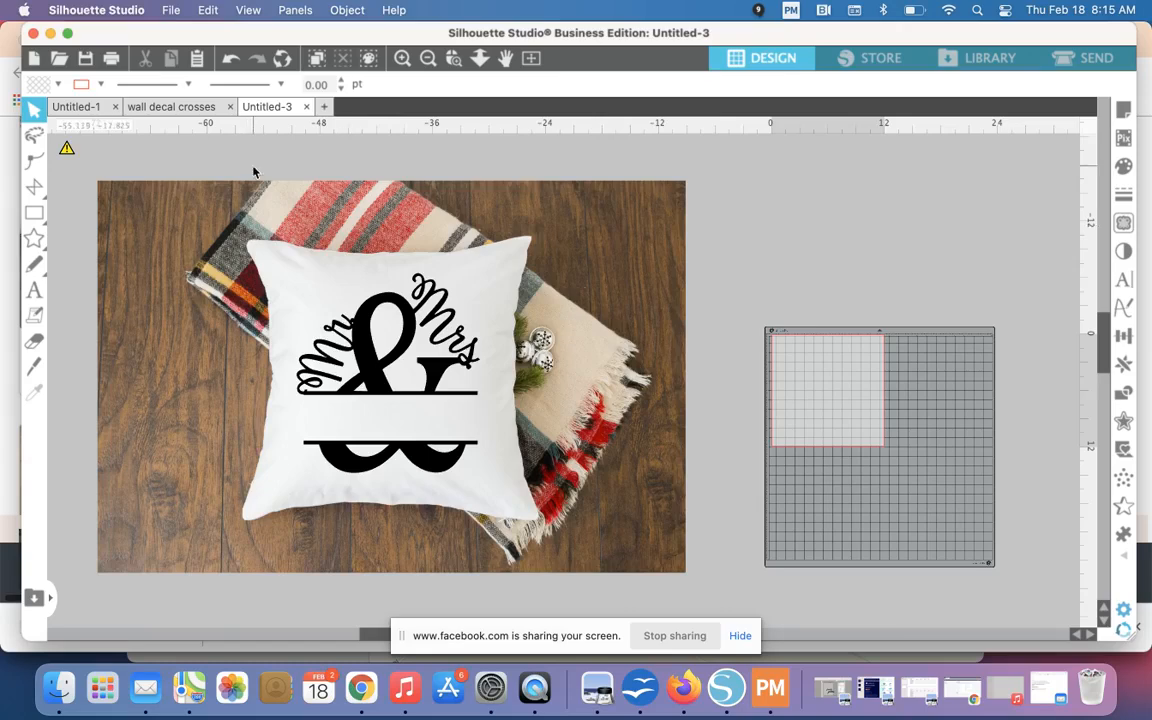
pyautogui.click(324, 107)
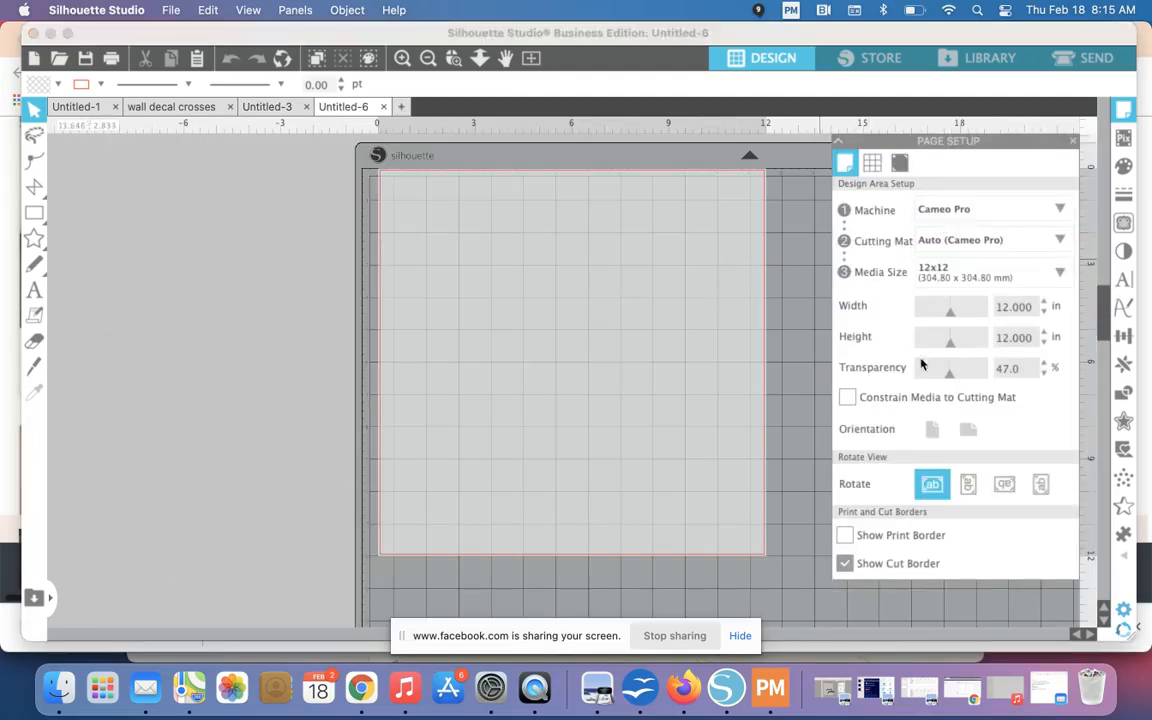
pyautogui.click(956, 210)
pyautogui.click(952, 232)
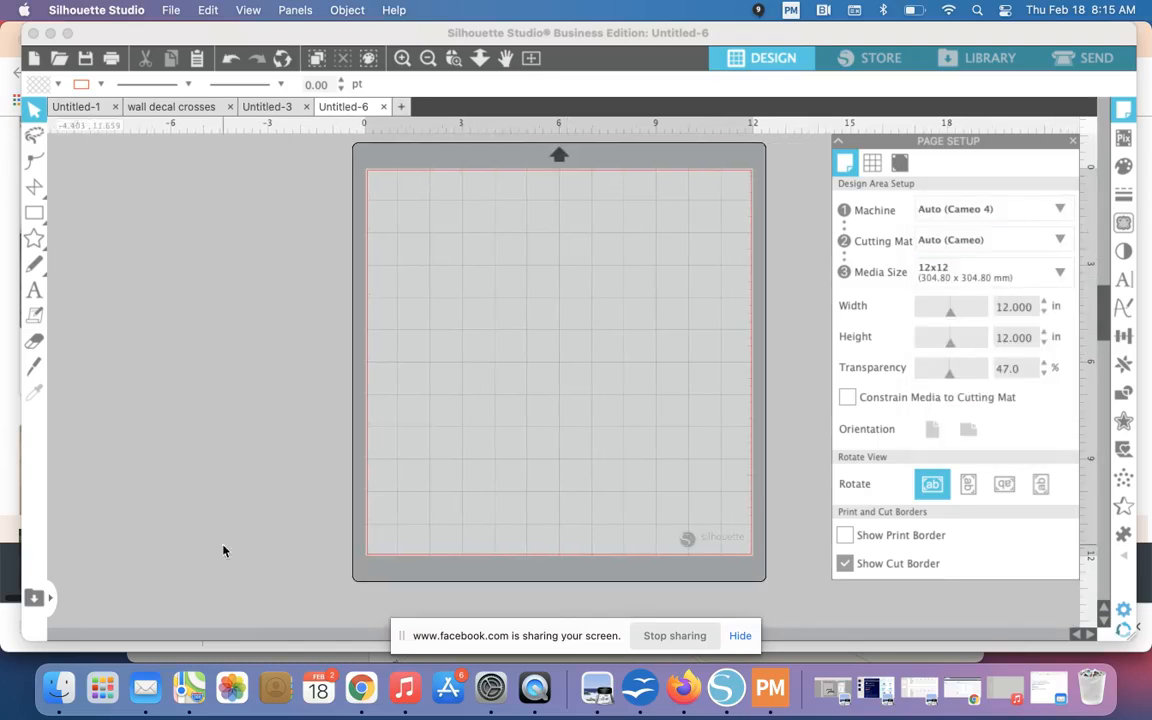
# - In Finder, extract the SoFontsy 1 Day Only bundle zip in Downloads and open the newly extracted folder
pyautogui.click(57, 688)
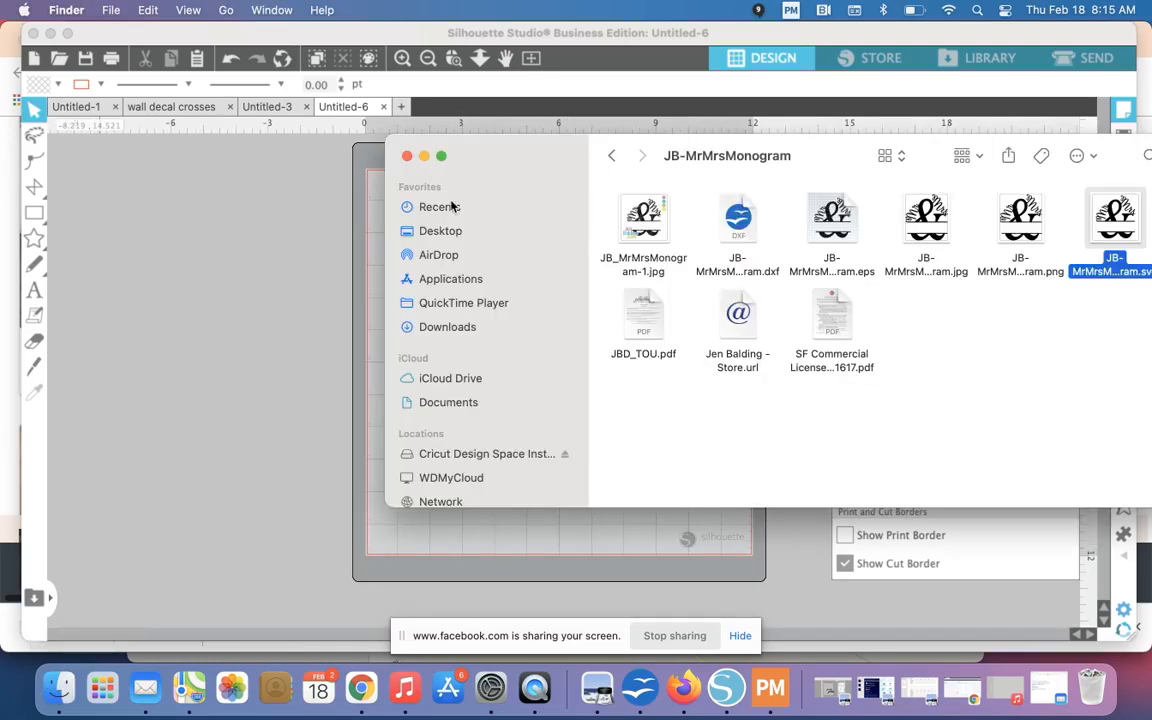
pyautogui.click(427, 330)
pyautogui.moveTo(776, 163); pyautogui.dragTo(670, 217)
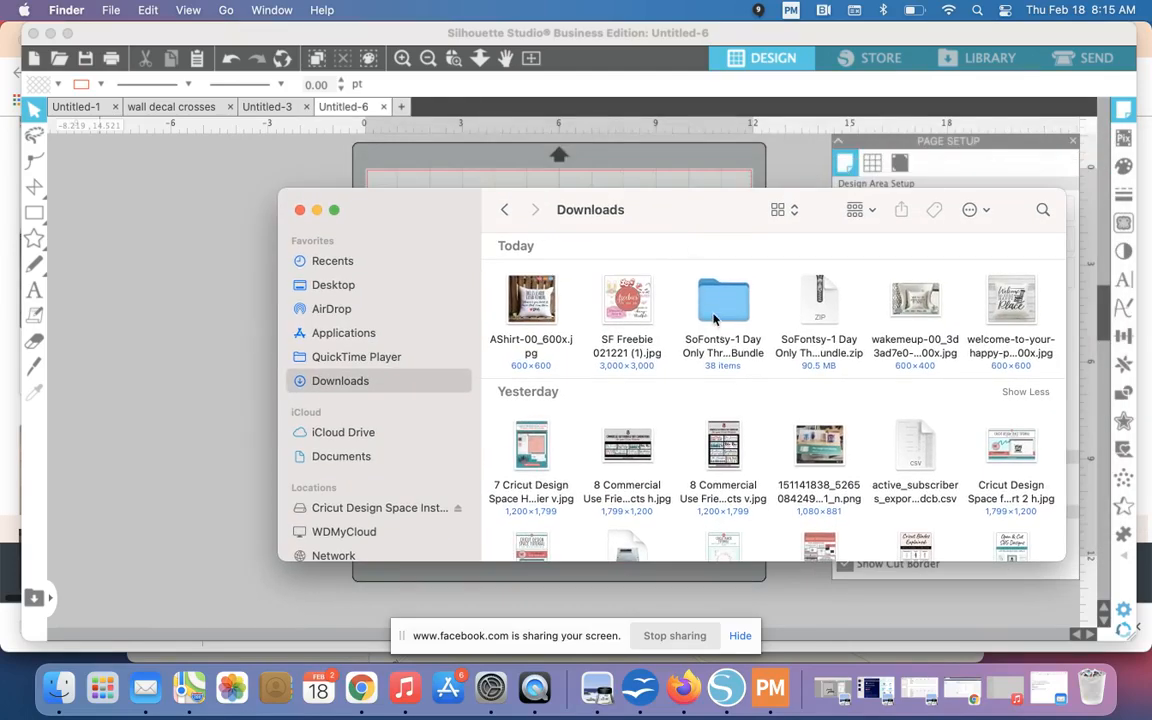
pyautogui.click(819, 300)
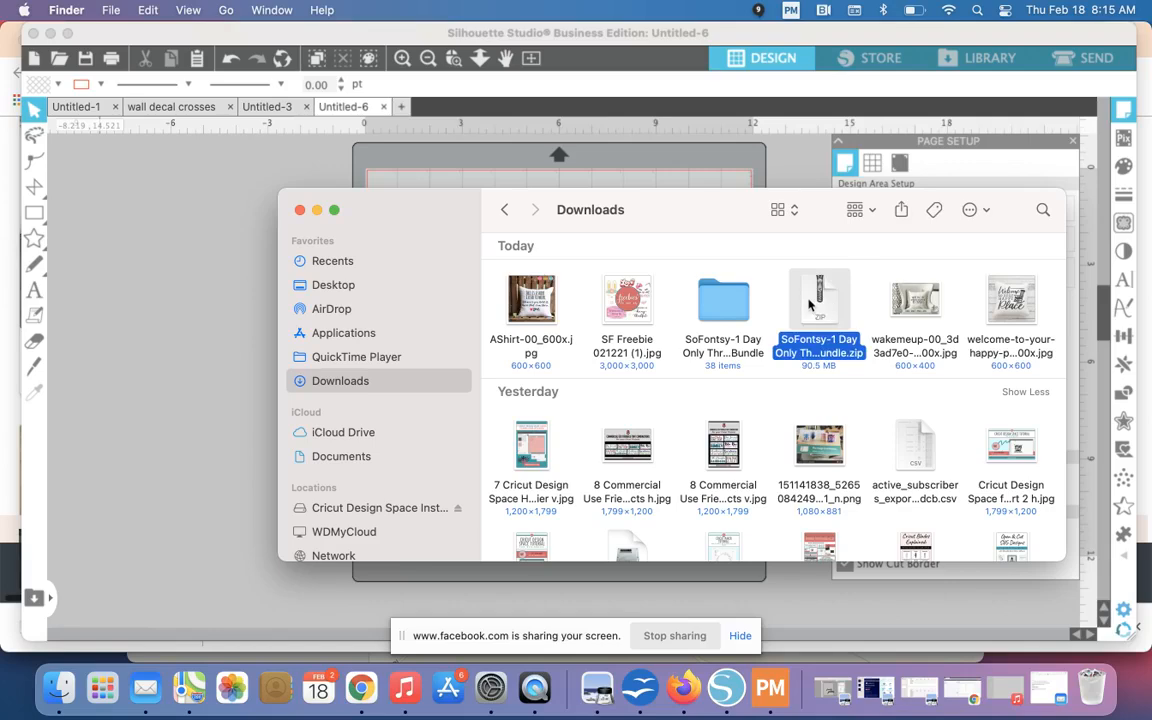
pyautogui.doubleClick(809, 305)
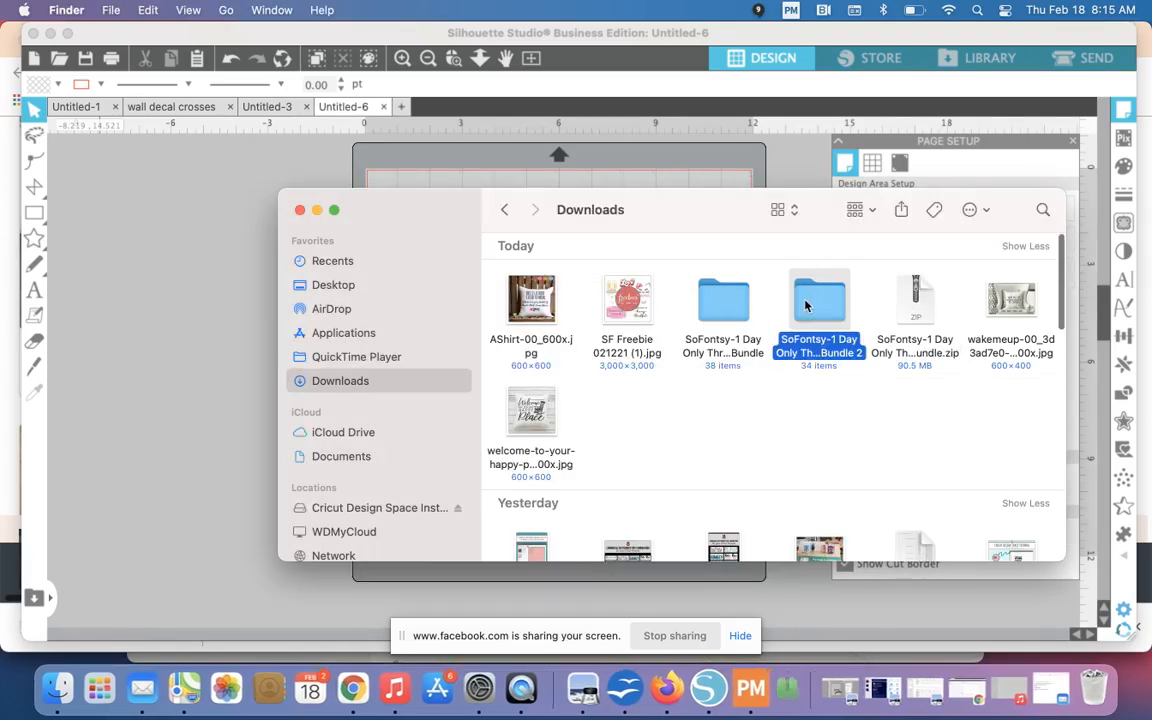
pyautogui.doubleClick(806, 312)
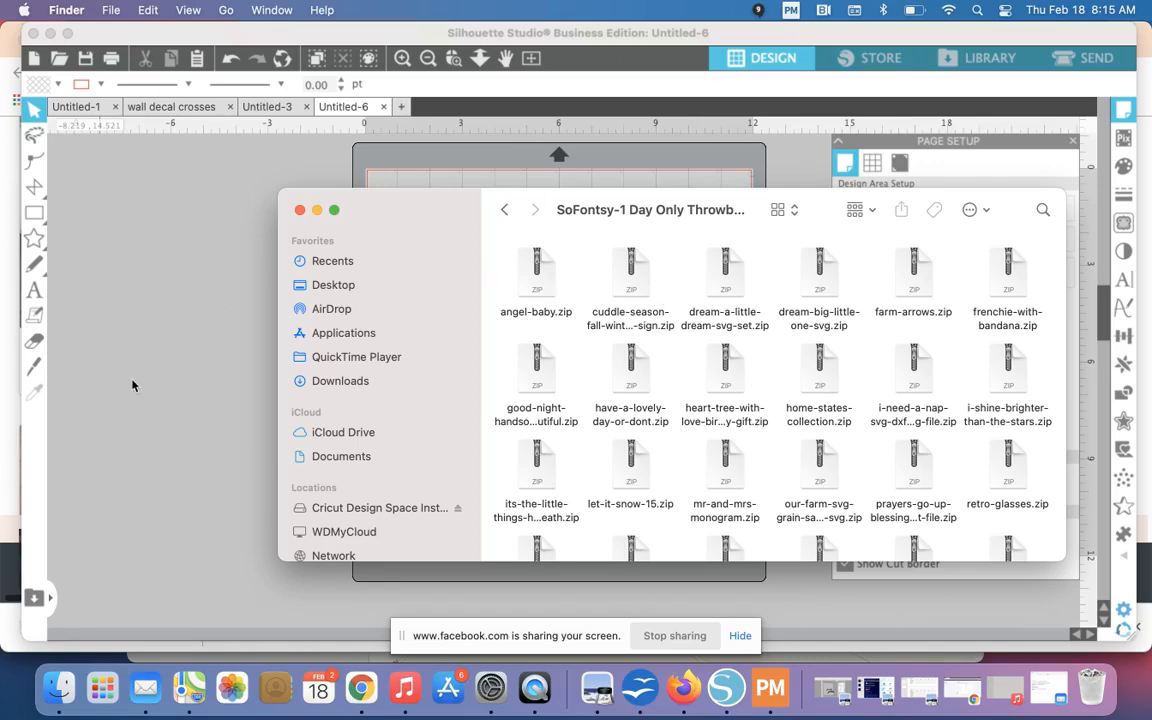
# - Extract the three styled-stock-photography mock-up zips in the bundle folder
pyautogui.scroll(-5, 672, 420)
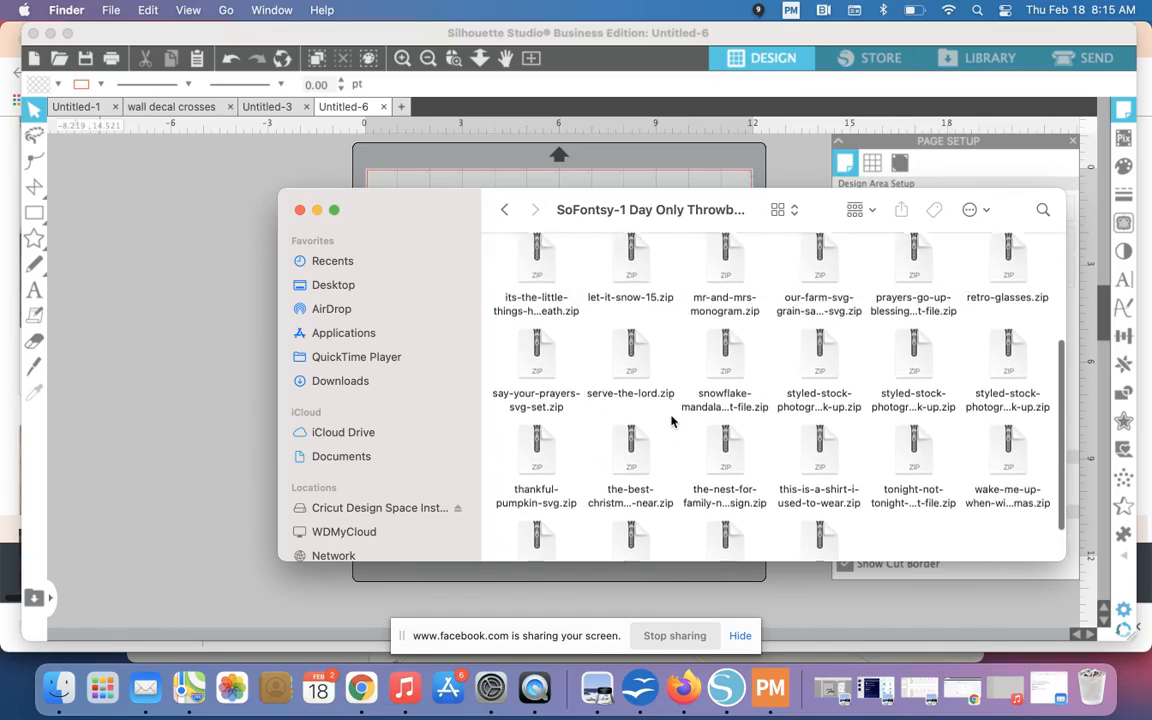
pyautogui.scroll(-3, 625, 347)
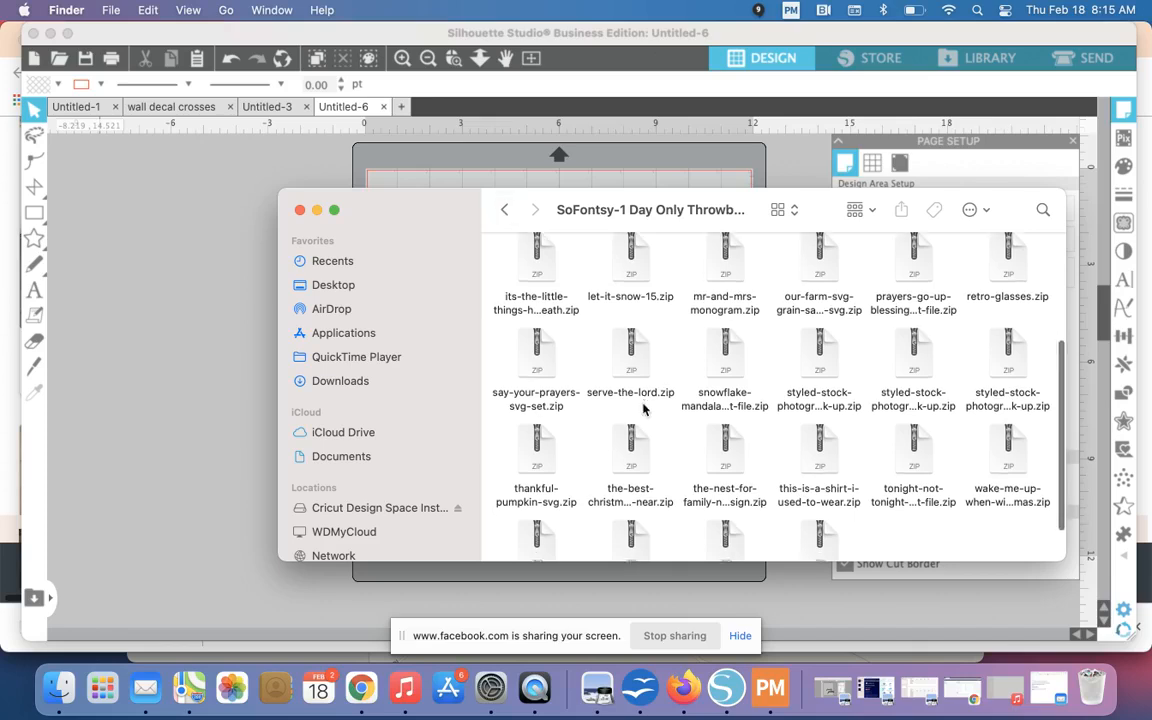
pyautogui.click(815, 300)
pyautogui.click(898, 313)
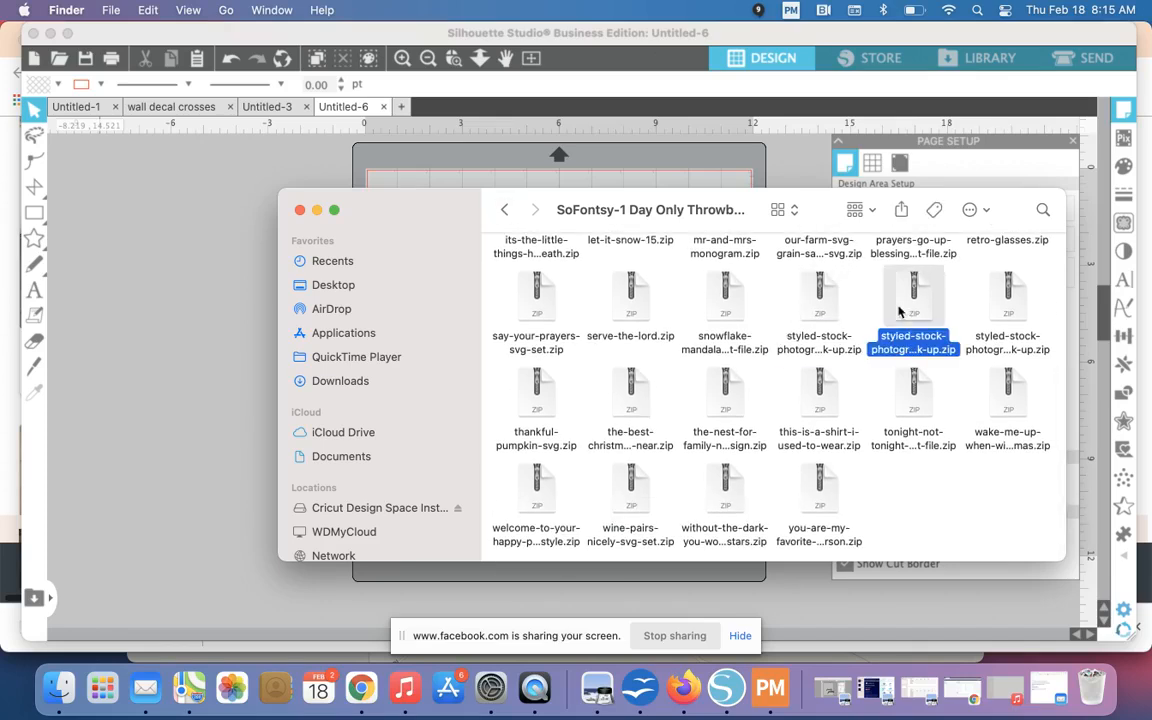
pyautogui.doubleClick(808, 308)
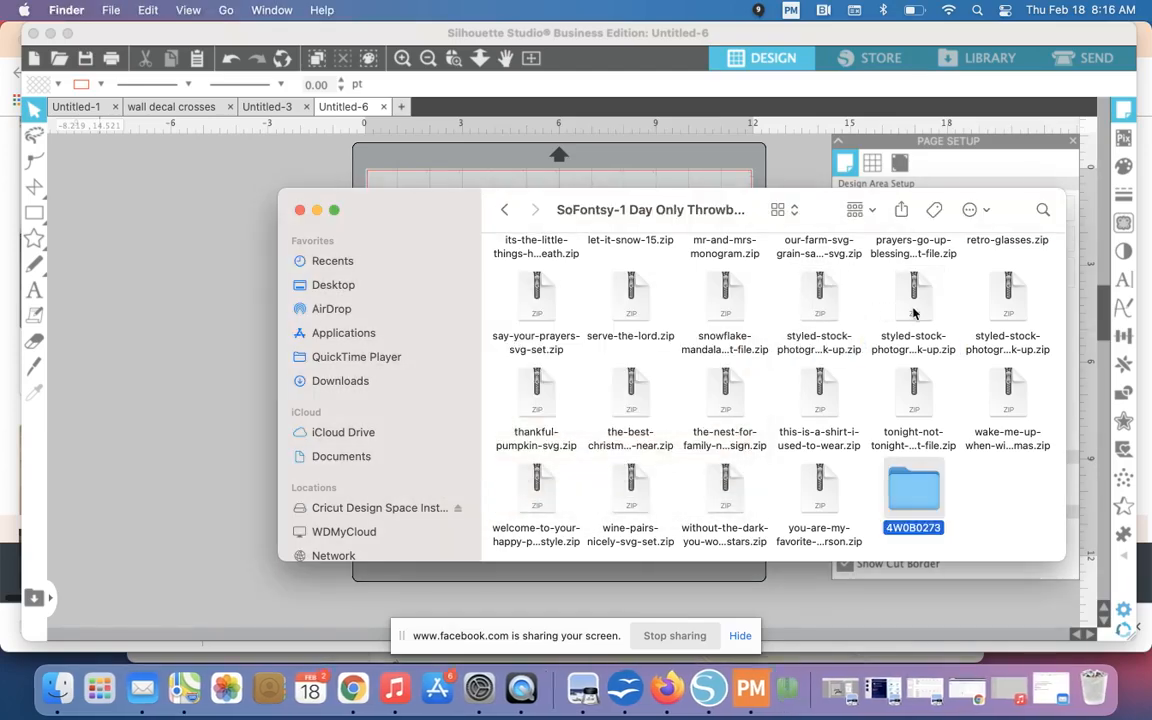
pyautogui.doubleClick(916, 296)
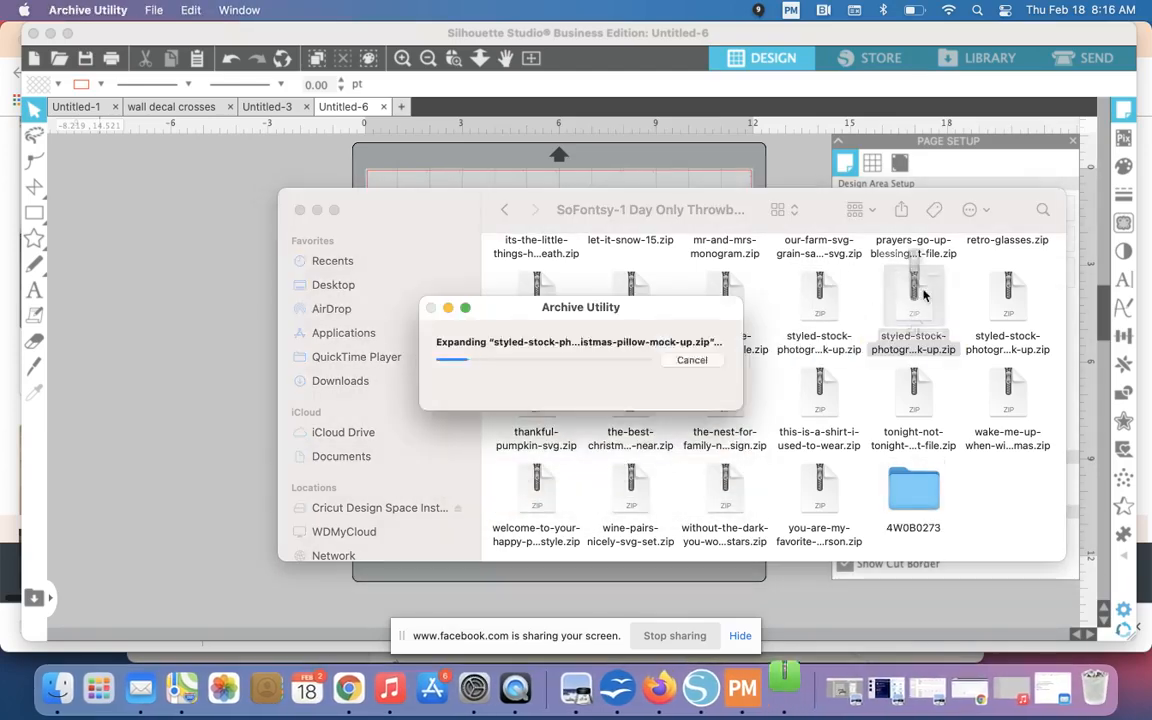
pyautogui.doubleClick(1004, 302)
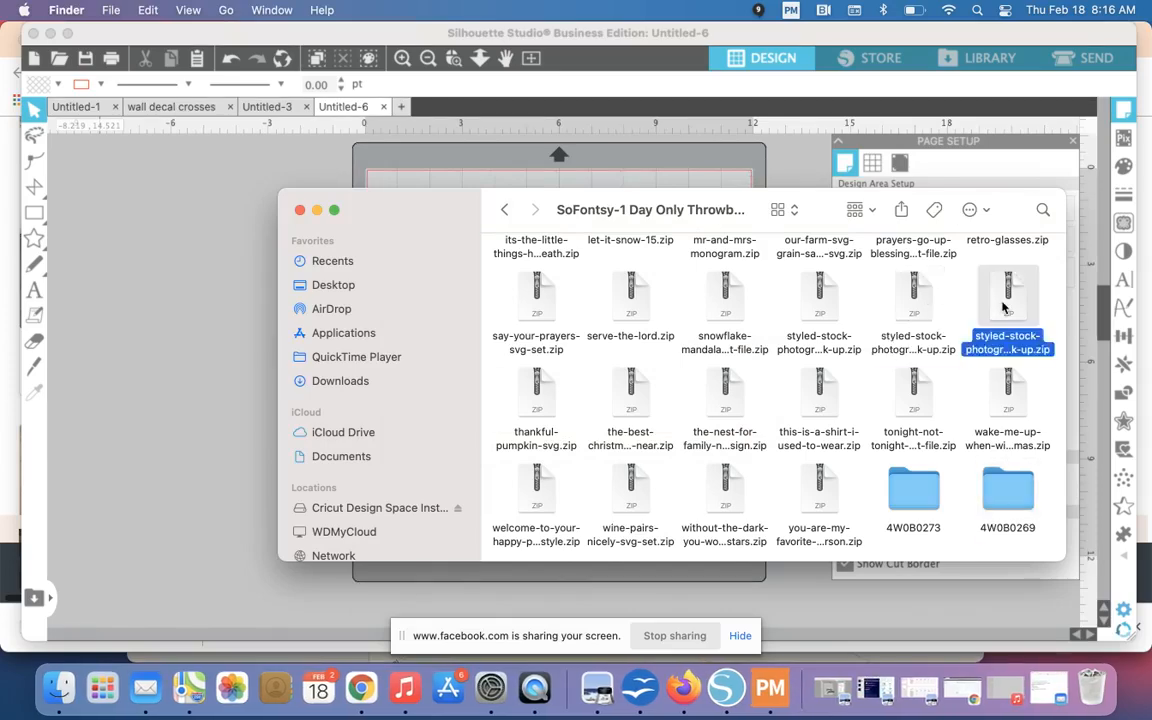
# - Place 4W0B0273.jpg from the 4W0B0273 folder into the new Silhouette Studio document
pyautogui.doubleClick(910, 393)
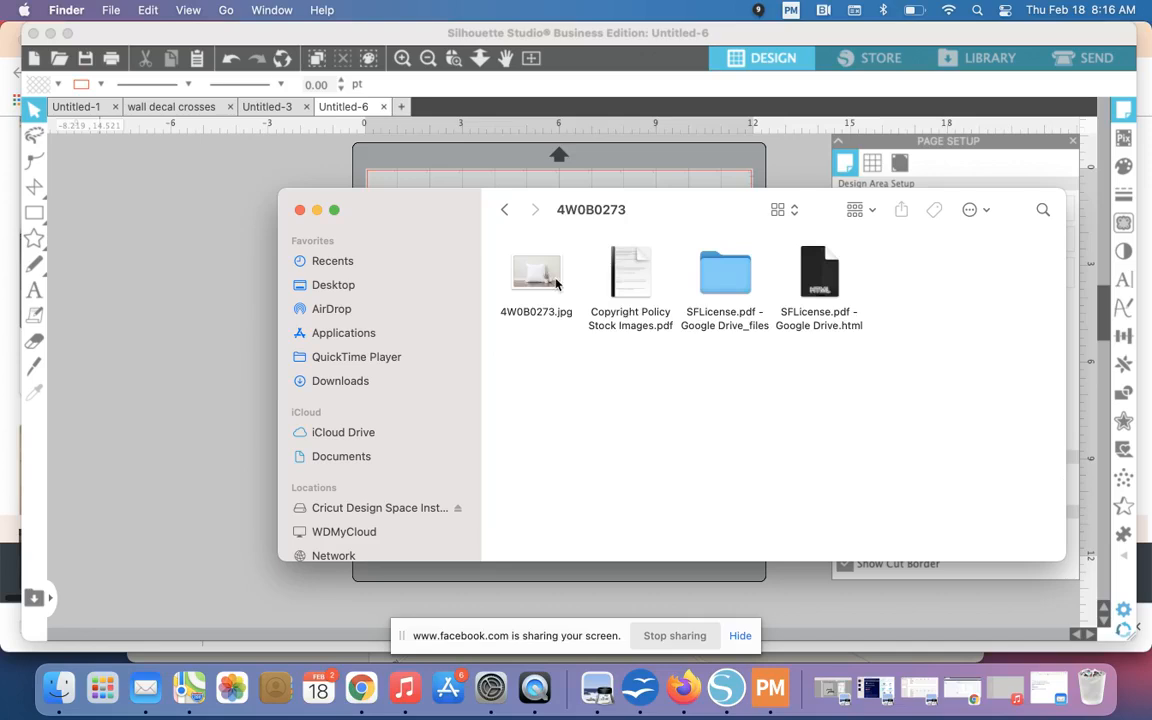
pyautogui.moveTo(540, 285); pyautogui.dragTo(158, 322)
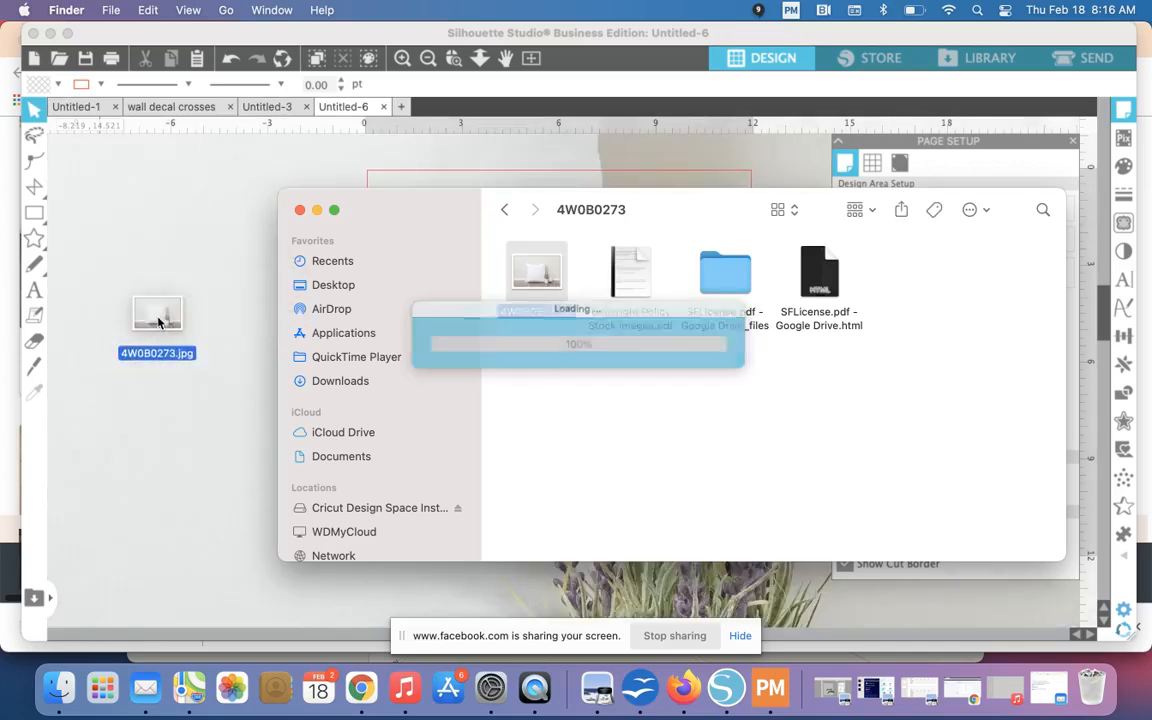
pyautogui.click(425, 56)
pyautogui.click(427, 58)
pyautogui.click(427, 58)
pyautogui.click(427, 58)
pyautogui.click(427, 58)
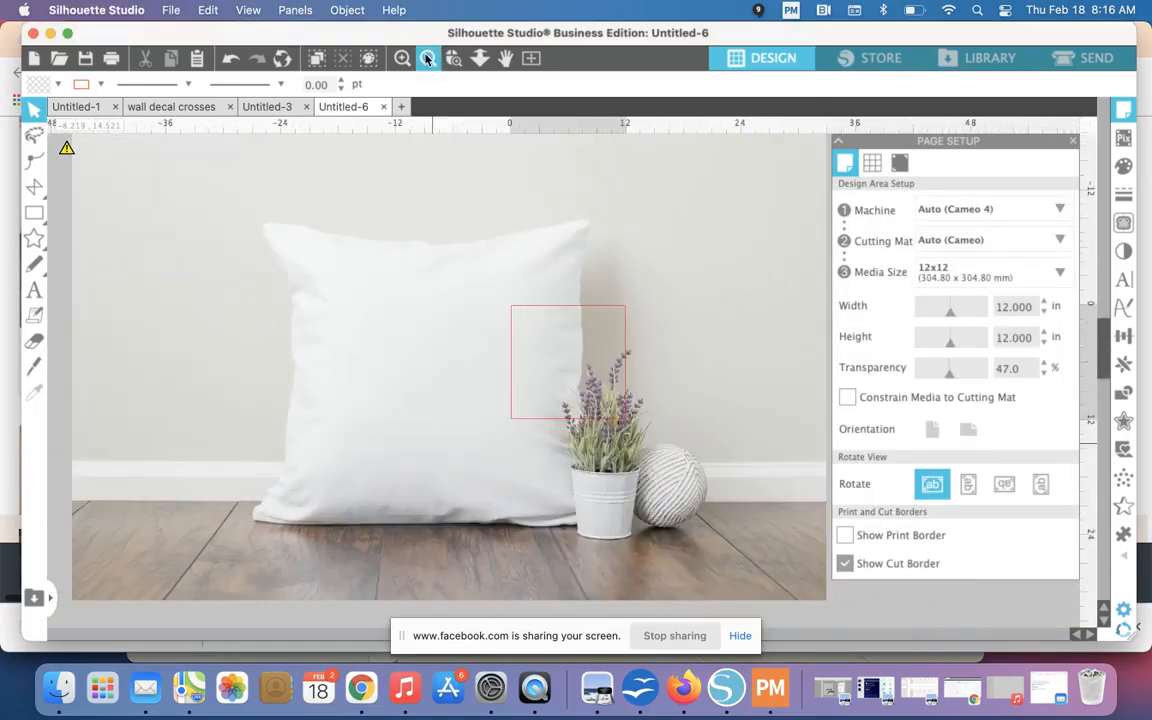
pyautogui.click(427, 58)
# - Shrink the lavender pillow photo to about 25.2 × 16.8 in and move it up and away from the cutting mat
pyautogui.moveTo(455, 314); pyautogui.dragTo(311, 303)
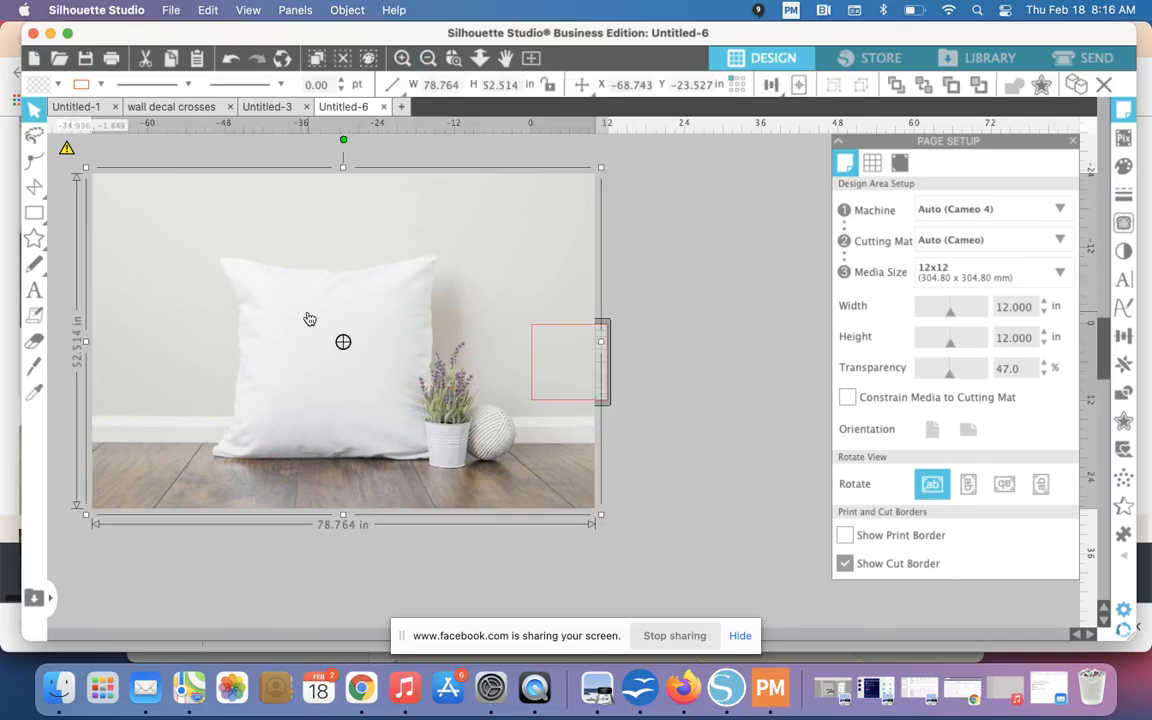
pyautogui.moveTo(601, 166); pyautogui.dragTo(259, 395)
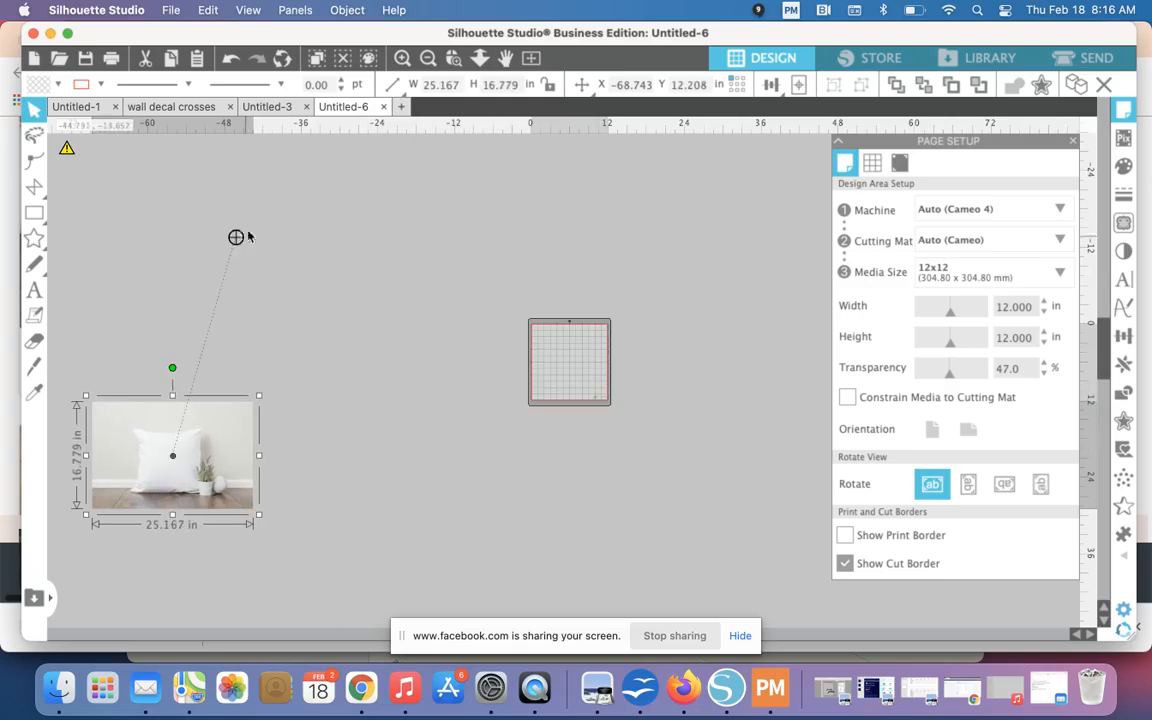
pyautogui.press('super+z')
pyautogui.click(239, 321)
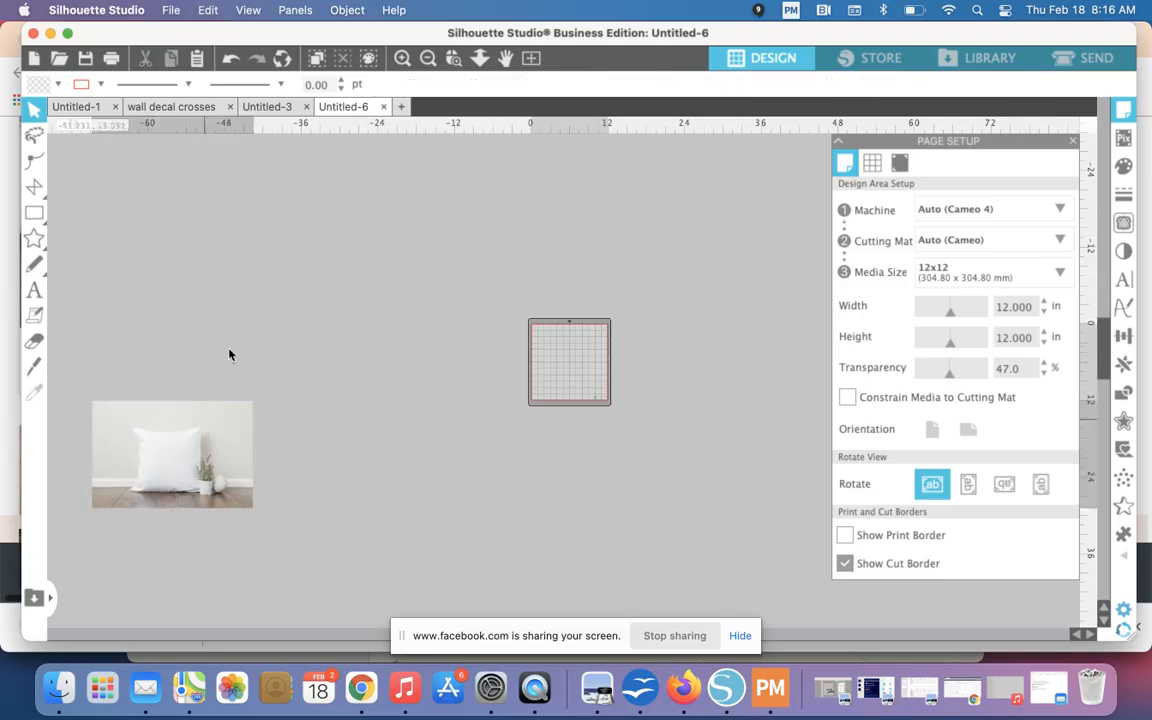
pyautogui.moveTo(213, 398); pyautogui.dragTo(293, 210)
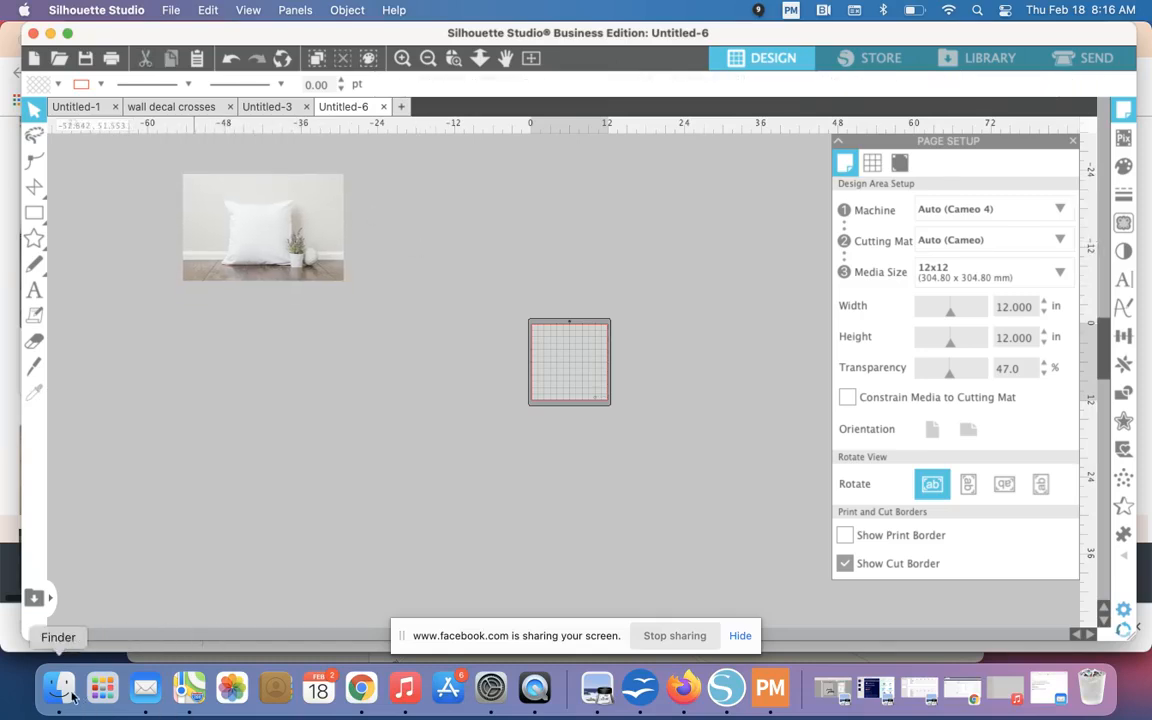
# - Place 4W0B0269.jpg from the 4W0B0269 folder into the document below the lavender pillow photo
pyautogui.click(58, 688)
pyautogui.click(505, 211)
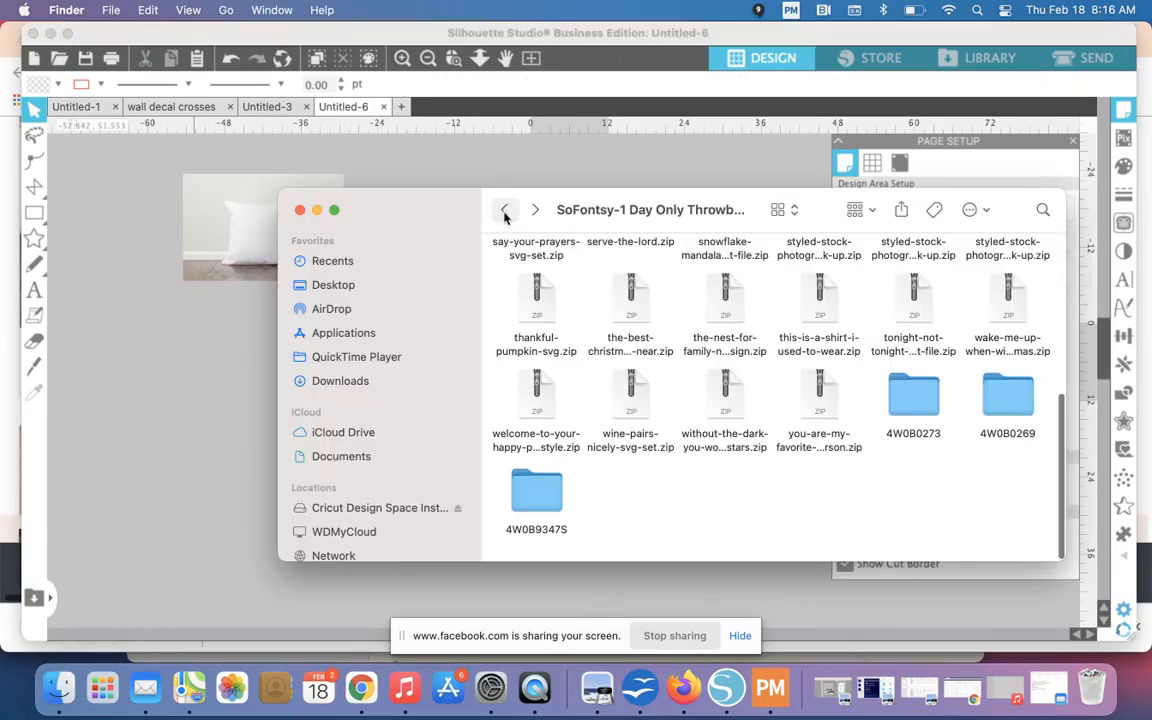
pyautogui.doubleClick(1010, 395)
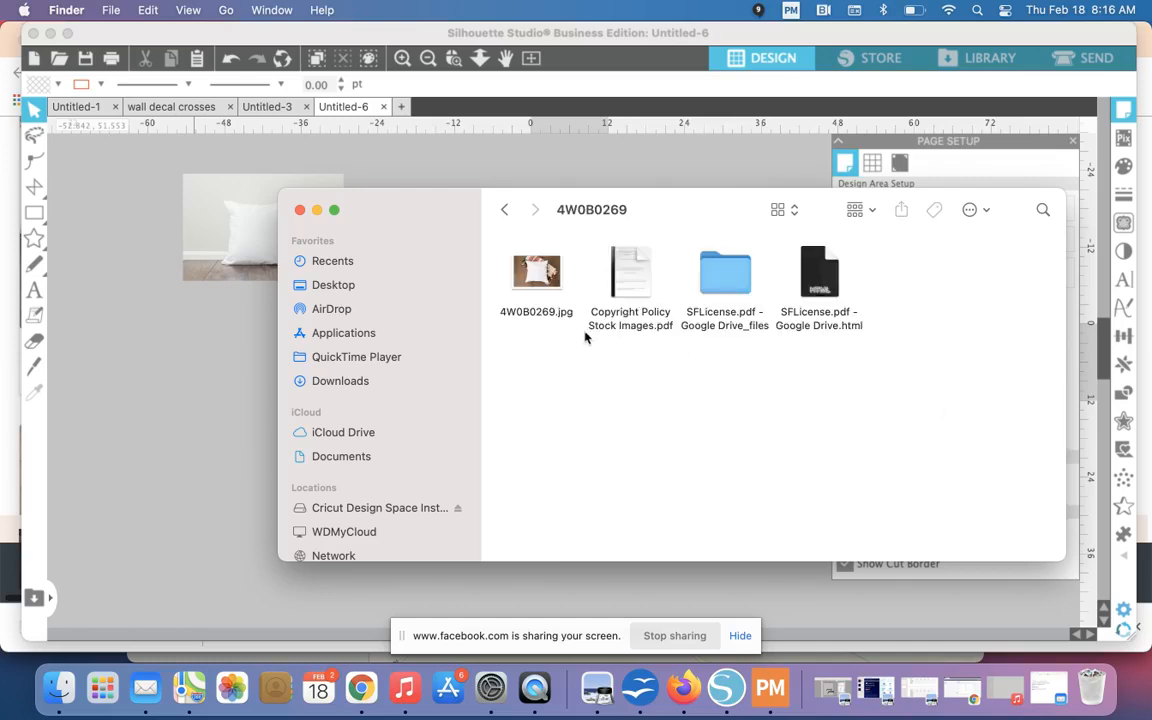
pyautogui.moveTo(530, 262); pyautogui.dragTo(189, 440)
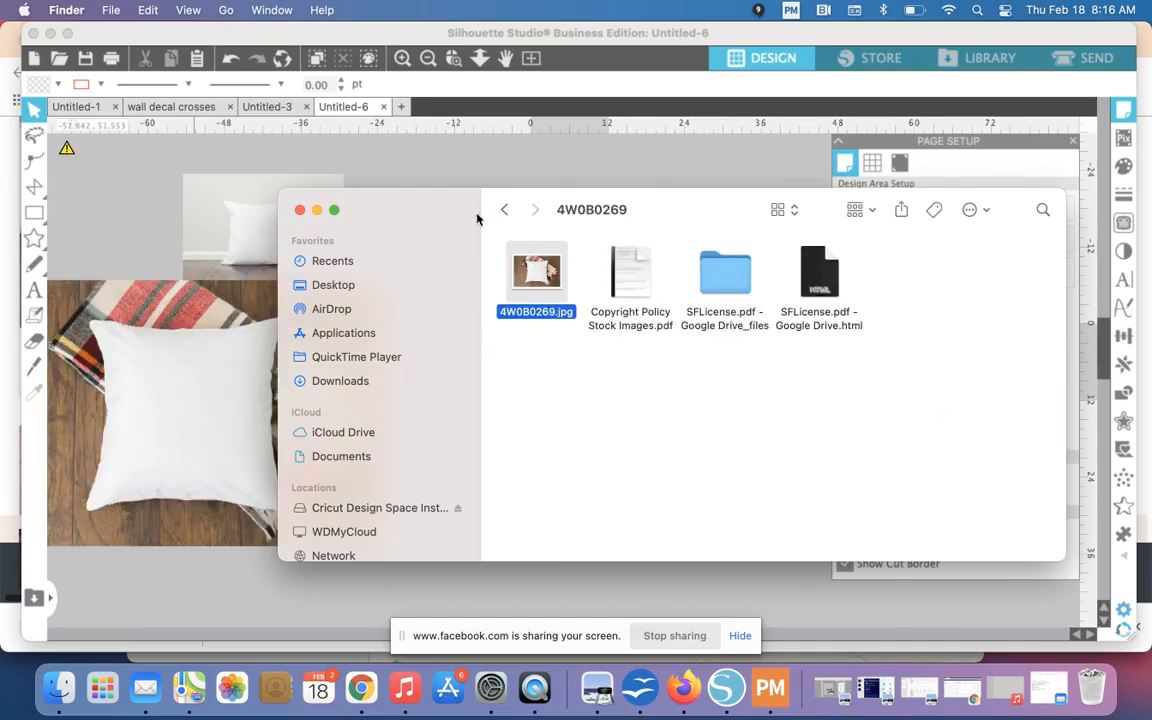
# - Place 4W0B9347S.jpg from the 4W0B9347S folder into the document and position it just above the cutting mat
pyautogui.click(504, 209)
pyautogui.moveTo(536, 492); pyautogui.dragTo(540, 352)
pyautogui.doubleClick(536, 488)
pyautogui.moveTo(533, 281); pyautogui.dragTo(536, 157)
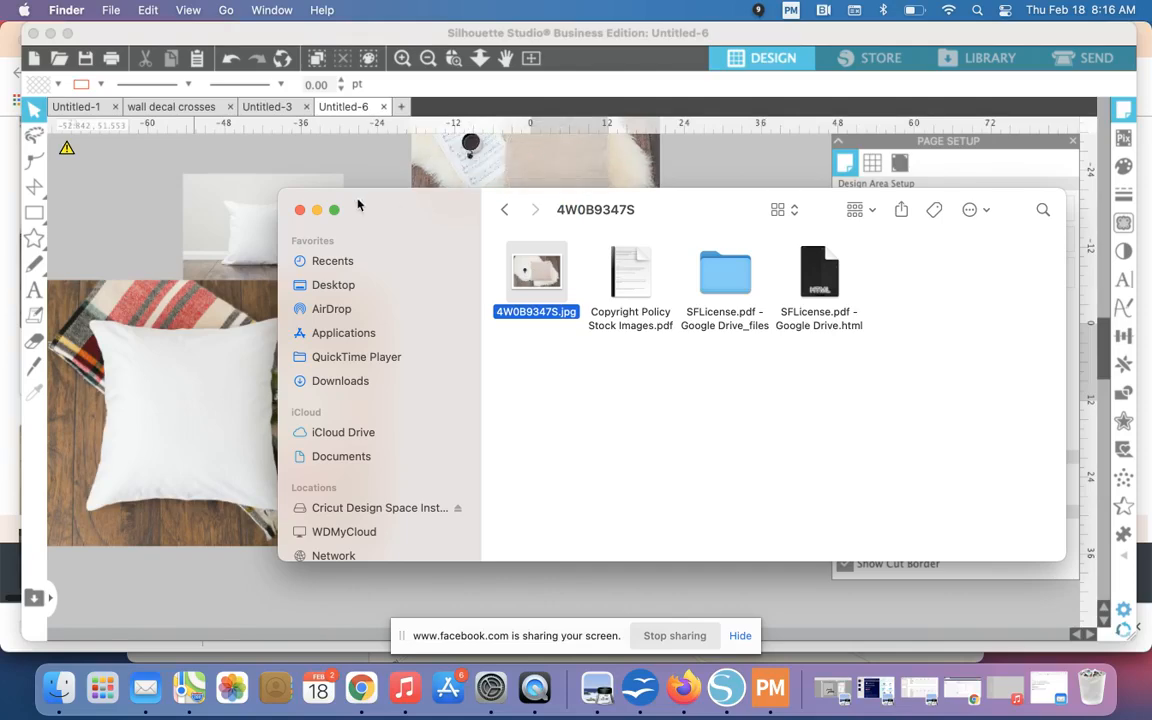
pyautogui.moveTo(437, 221); pyautogui.dragTo(859, 249)
pyautogui.click(580, 220)
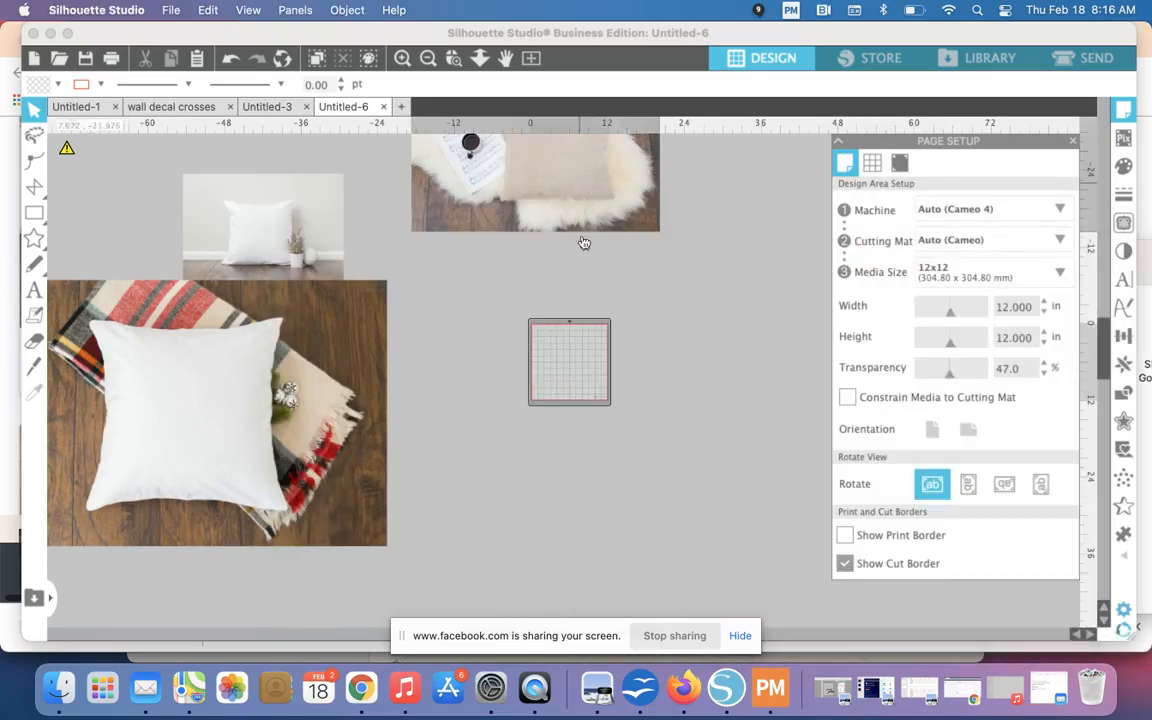
# - Shrink the plaid blanket pillow photo to about 32.3 × 21.5 in and position it directly beneath the lavender pillow photo
pyautogui.click(377, 300)
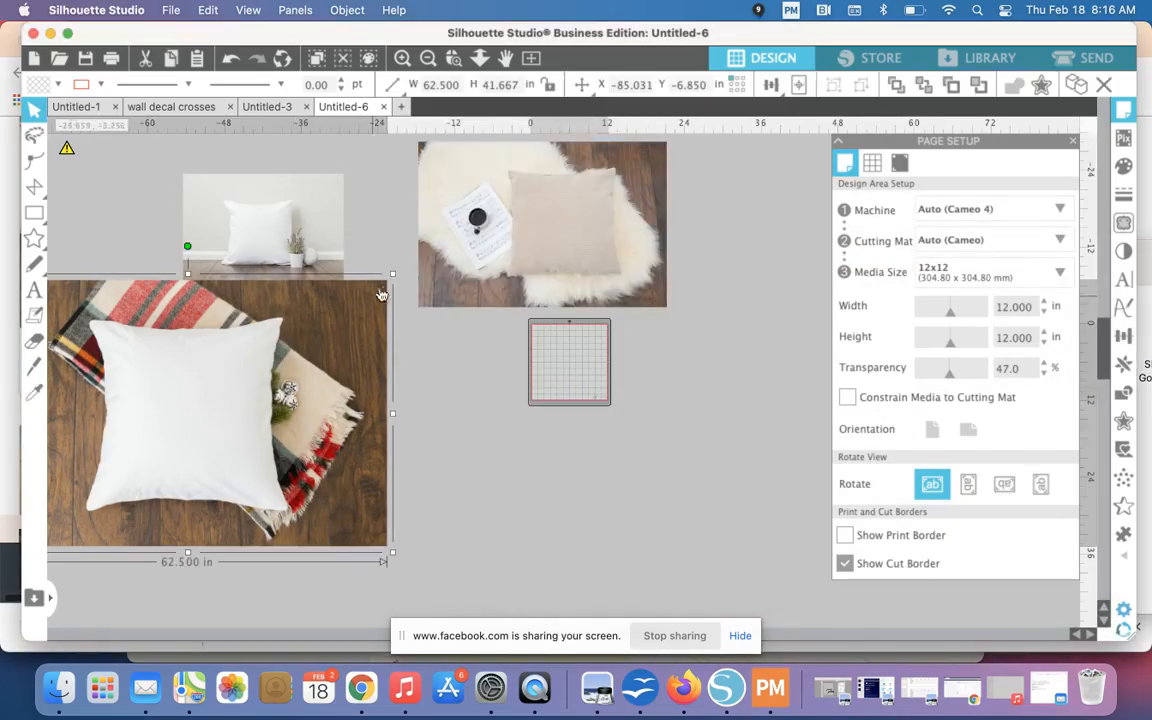
pyautogui.moveTo(393, 273); pyautogui.dragTo(214, 429)
pyautogui.moveTo(153, 452); pyautogui.dragTo(353, 357)
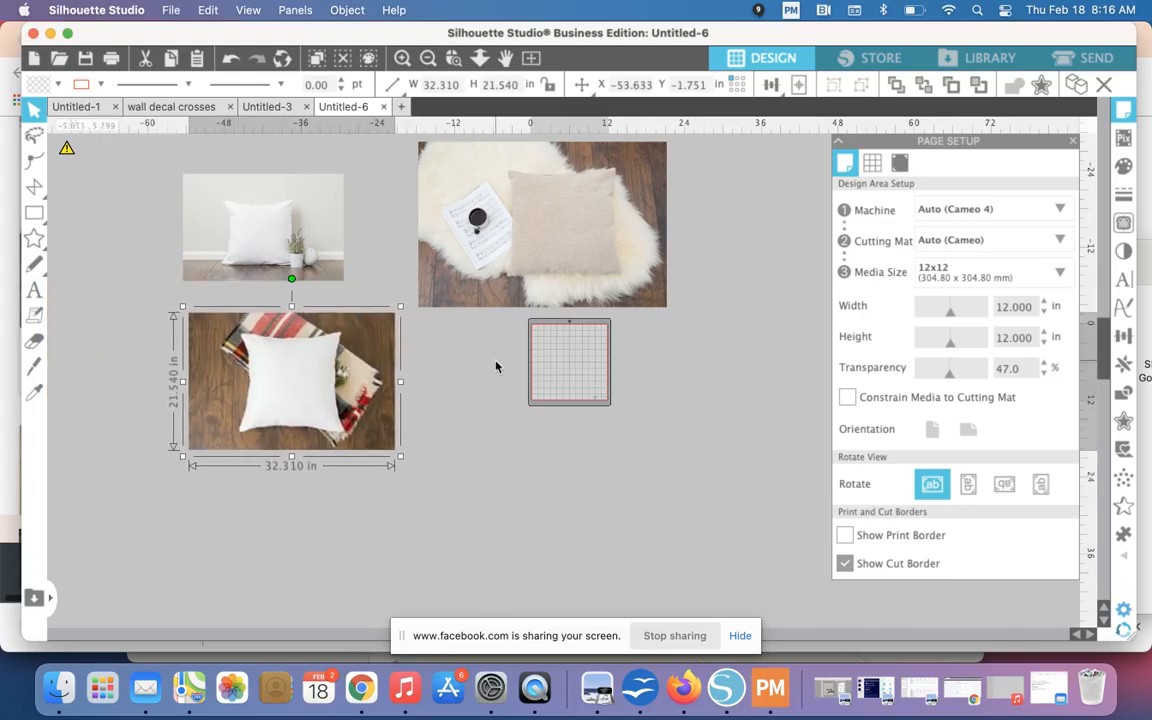
# - In Finder, unpack the welcome-to-your-happy-place zip and the zip nested inside it, and open the extracted "welcome to your happy place" folder
pyautogui.click(59, 688)
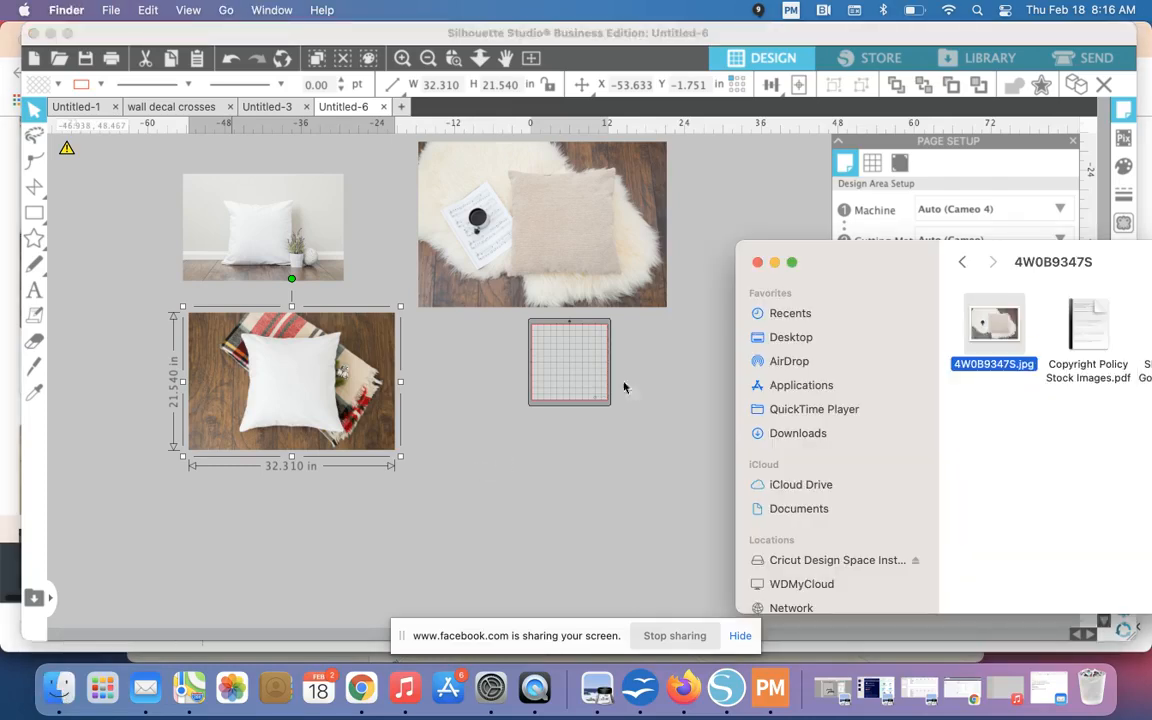
pyautogui.moveTo(875, 287); pyautogui.dragTo(688, 246)
pyautogui.press('super+Up')
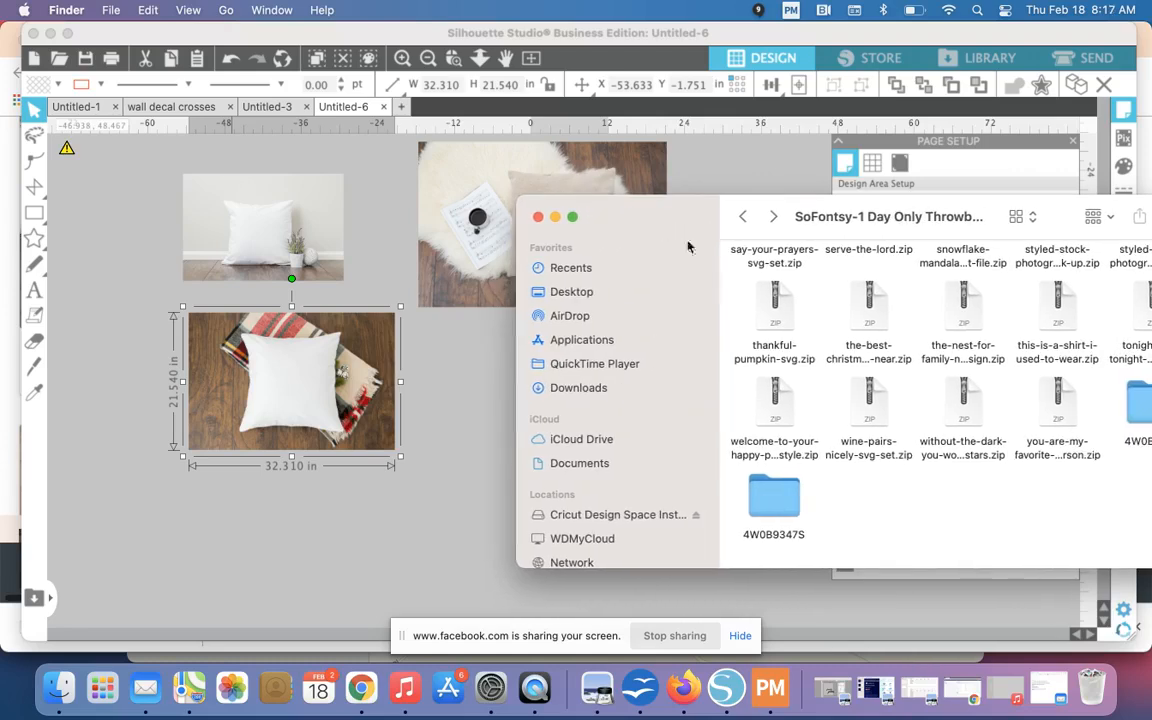
pyautogui.doubleClick(773, 399)
pyautogui.moveTo(915, 552); pyautogui.dragTo(838, 468)
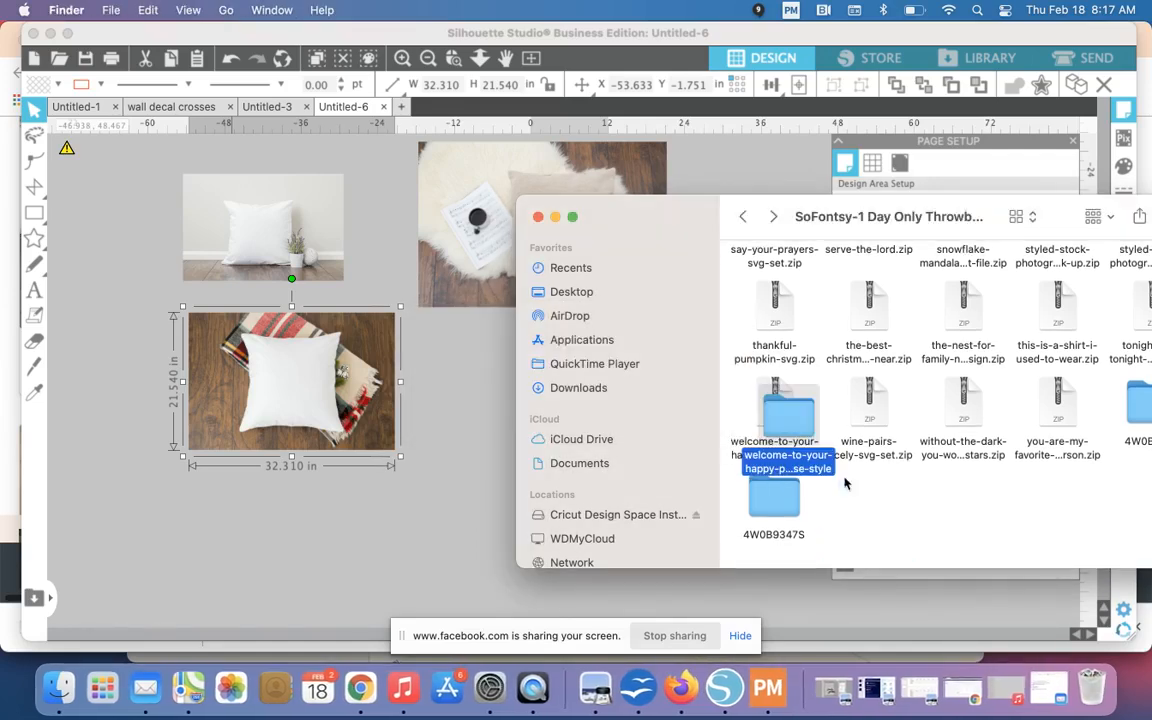
pyautogui.moveTo(791, 425); pyautogui.dragTo(791, 425)
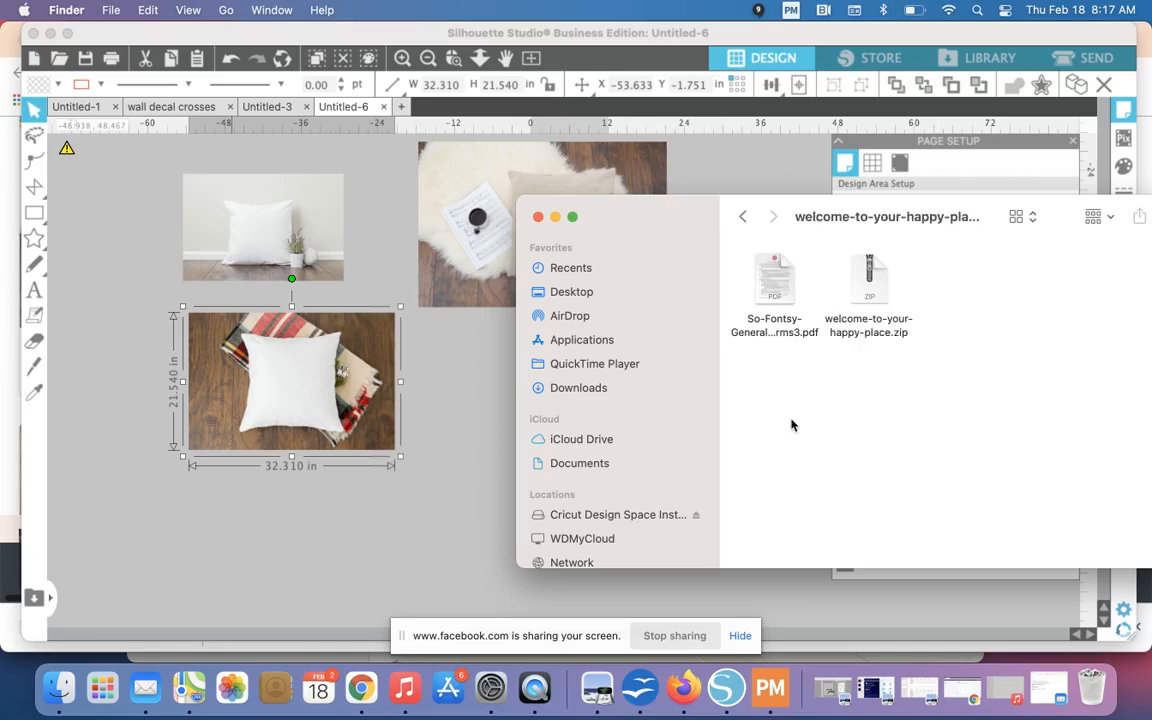
pyautogui.doubleClick(866, 290)
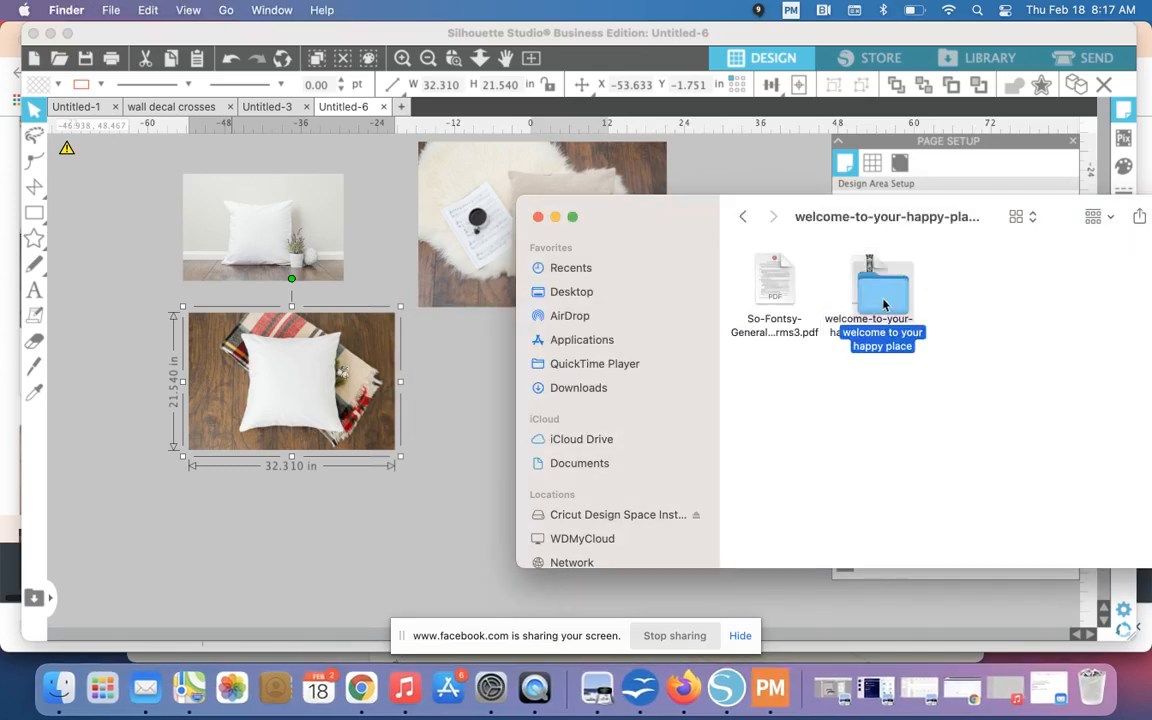
pyautogui.doubleClick(882, 300)
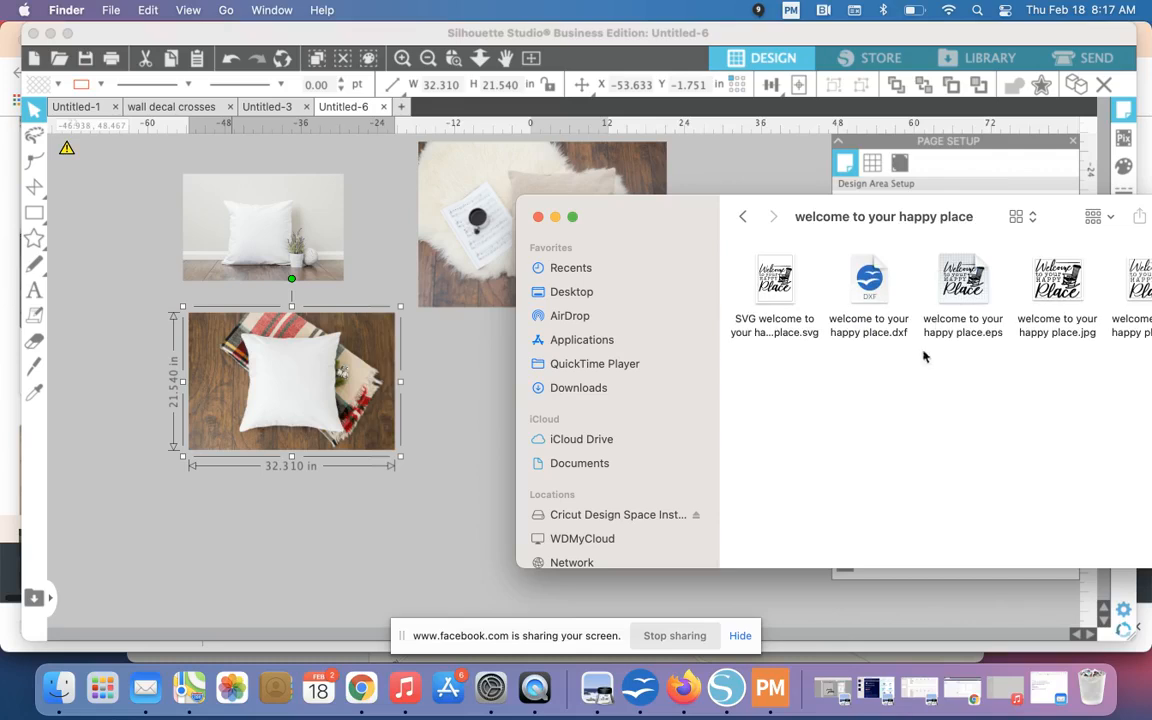
# - Place the SVG file of the "welcome to your happy place" design into the Silhouette Studio document, just right of the sheepskin pillow photo
pyautogui.moveTo(789, 220); pyautogui.dragTo(700, 253)
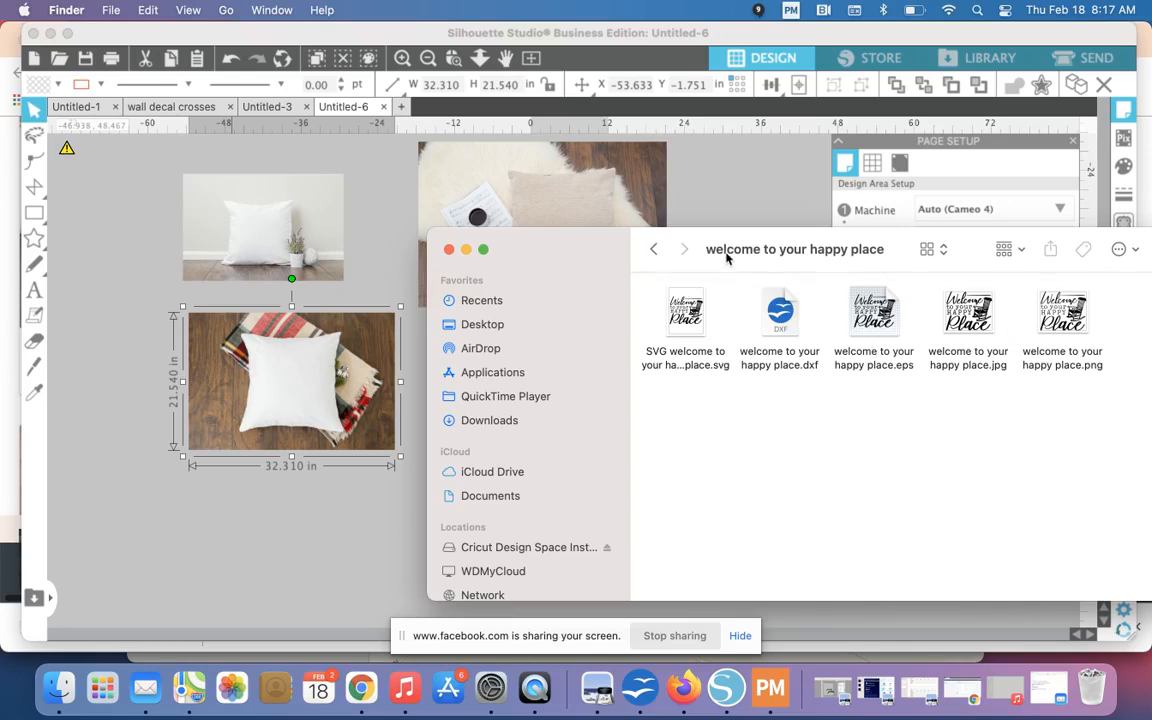
pyautogui.click(692, 305)
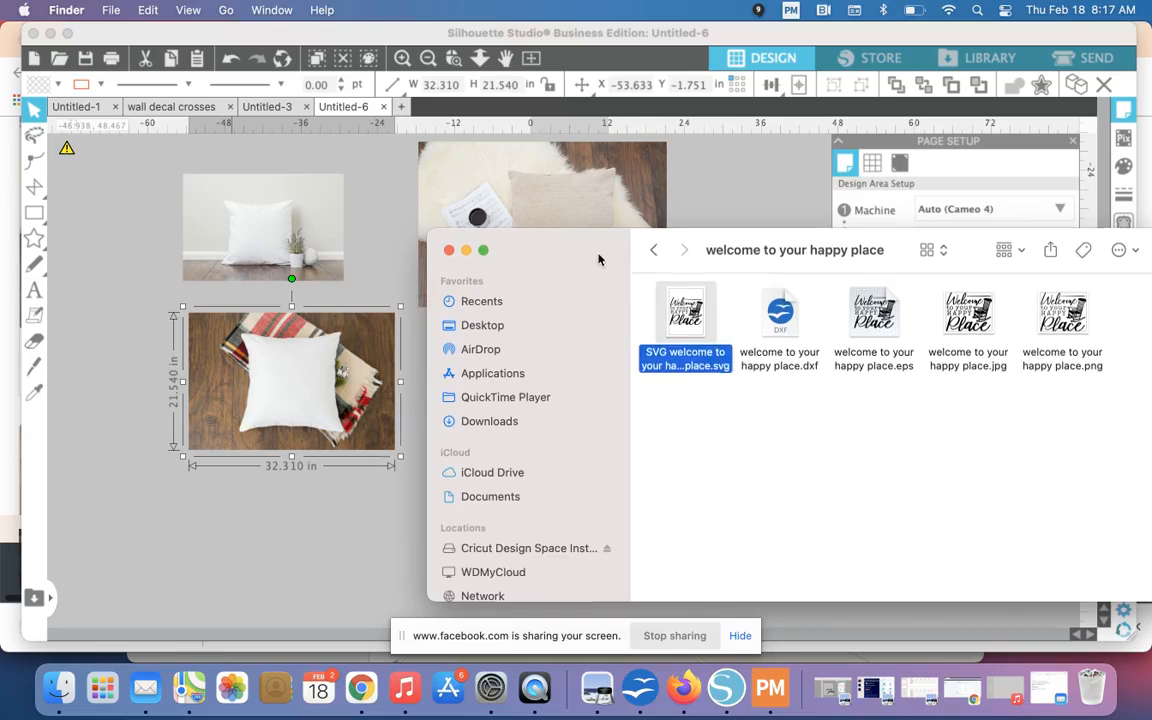
pyautogui.moveTo(600, 249); pyautogui.dragTo(609, 342)
pyautogui.moveTo(689, 427); pyautogui.dragTo(712, 258)
pyautogui.click(741, 205)
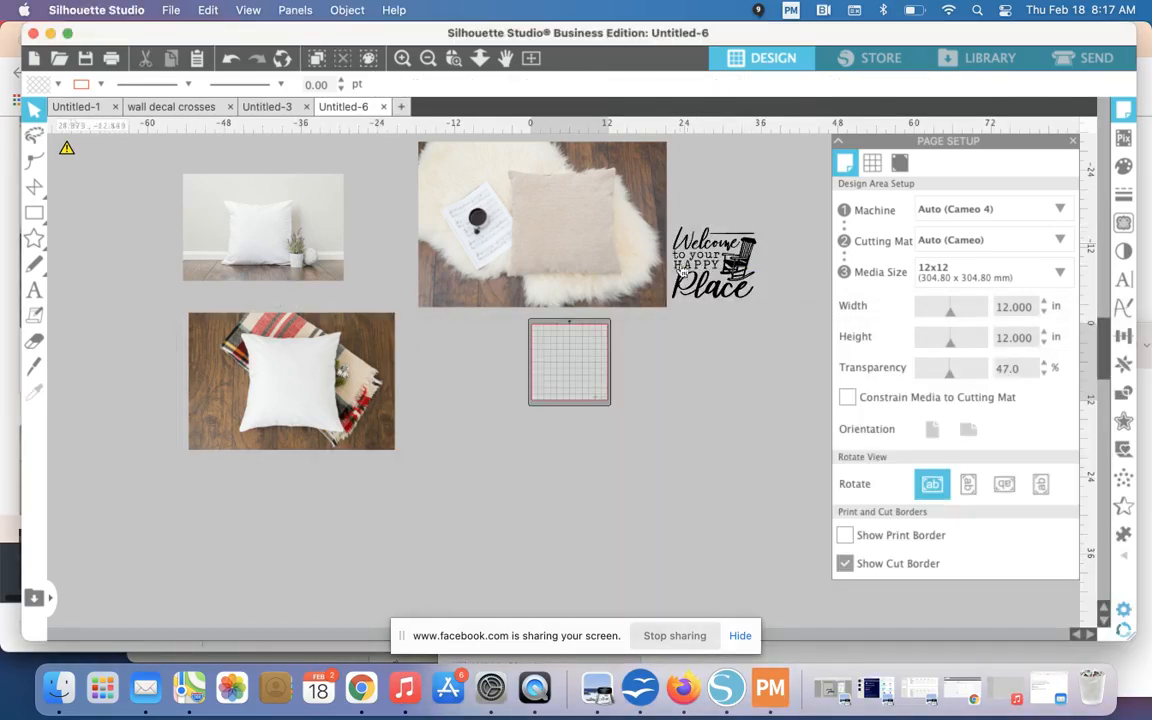
# - Move the lavender pillow photo below the cutting mat, enlarge it to about 49.2 × 32.8 in, and shift the sheepskin photo above the plaid one
pyautogui.scroll(2, 563, 345)
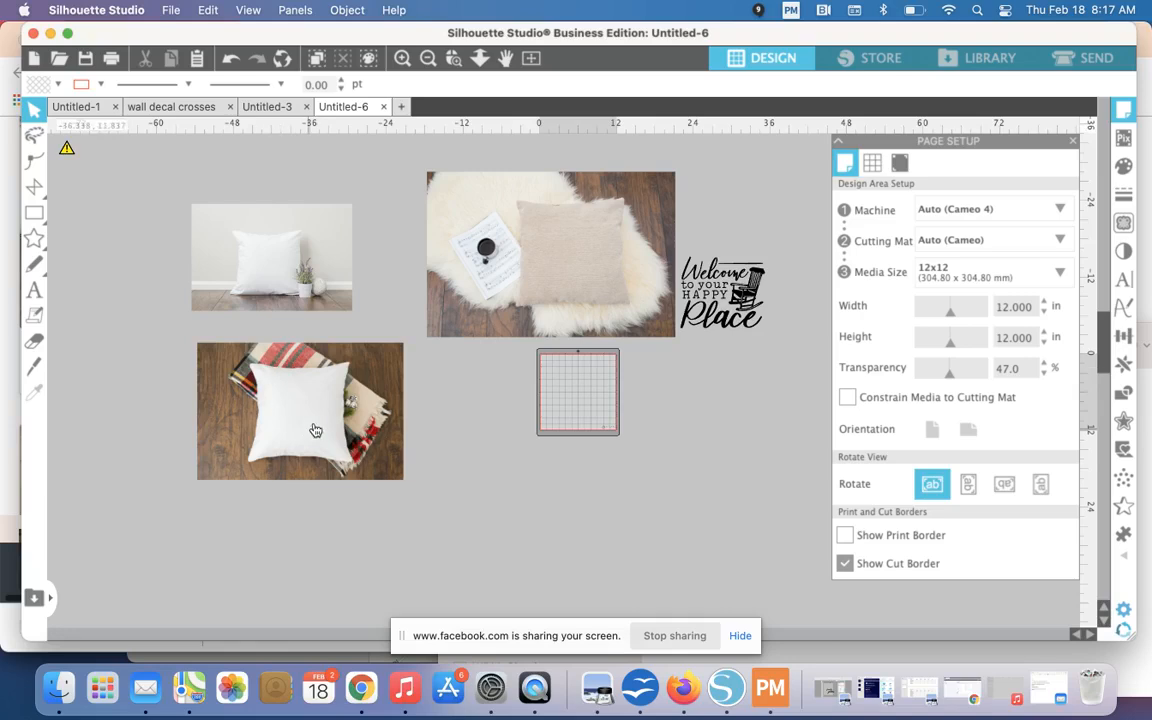
pyautogui.moveTo(257, 262); pyautogui.dragTo(536, 502)
pyautogui.scroll(-2, 536, 502)
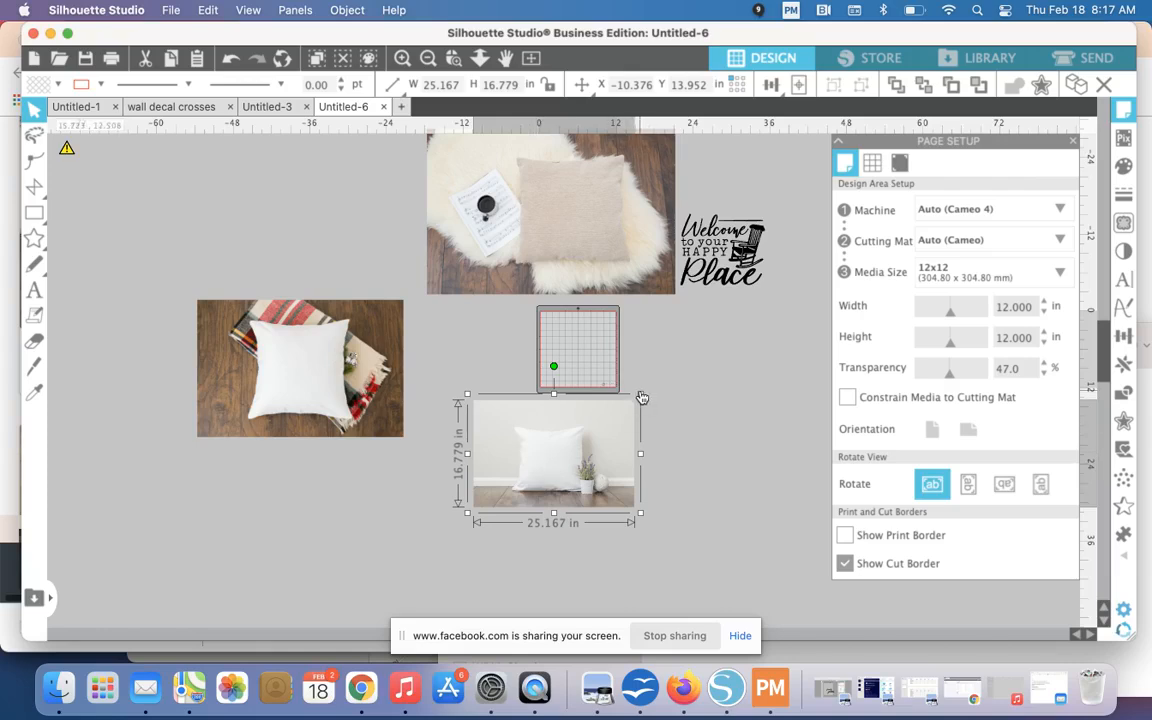
pyautogui.moveTo(640, 395); pyautogui.dragTo(798, 293)
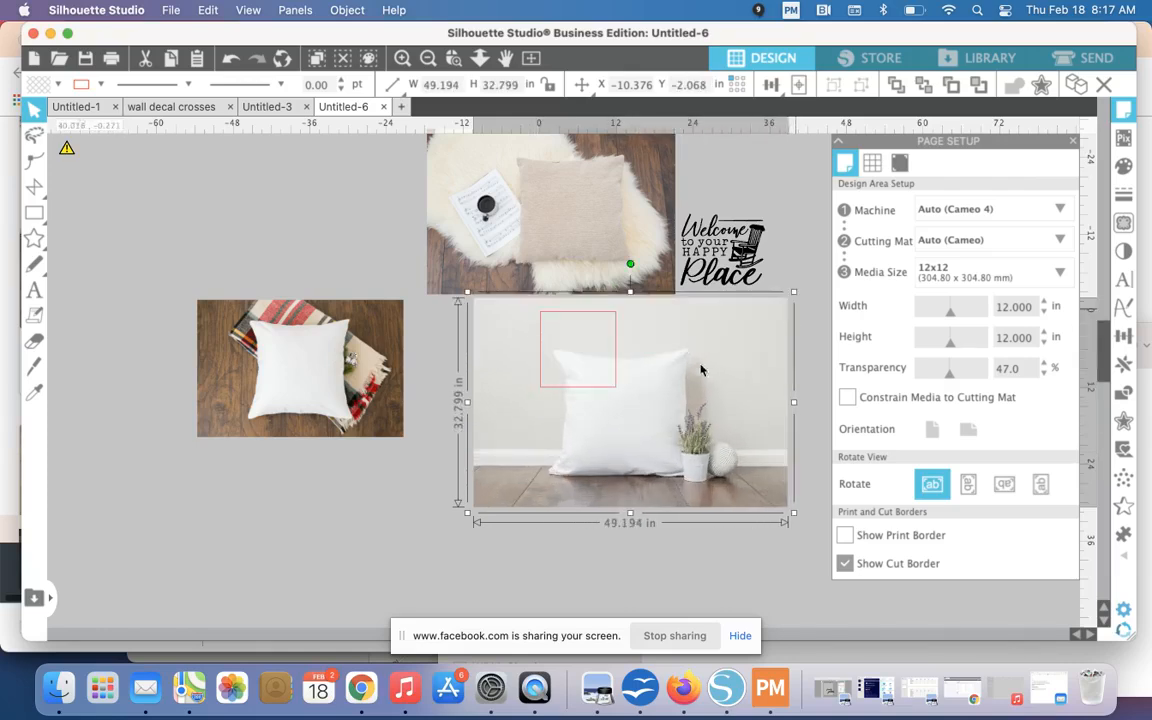
pyautogui.moveTo(707, 365); pyautogui.dragTo(677, 428)
pyautogui.moveTo(638, 199); pyautogui.dragTo(425, 180)
# - Group all pieces of the "Welcome to your happy Place" design and center it on the white pillow in the lavender photo
pyautogui.click(676, 195)
pyautogui.moveTo(658, 196); pyautogui.dragTo(791, 328)
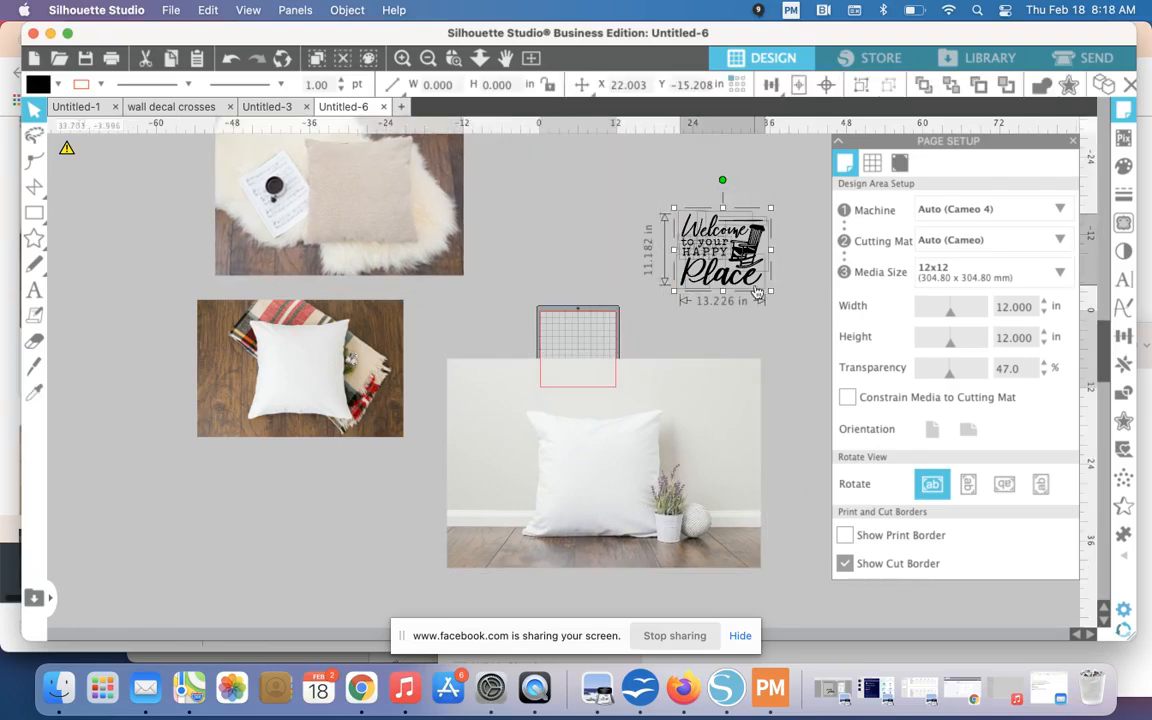
pyautogui.click(862, 88)
pyautogui.moveTo(745, 242); pyautogui.dragTo(622, 466)
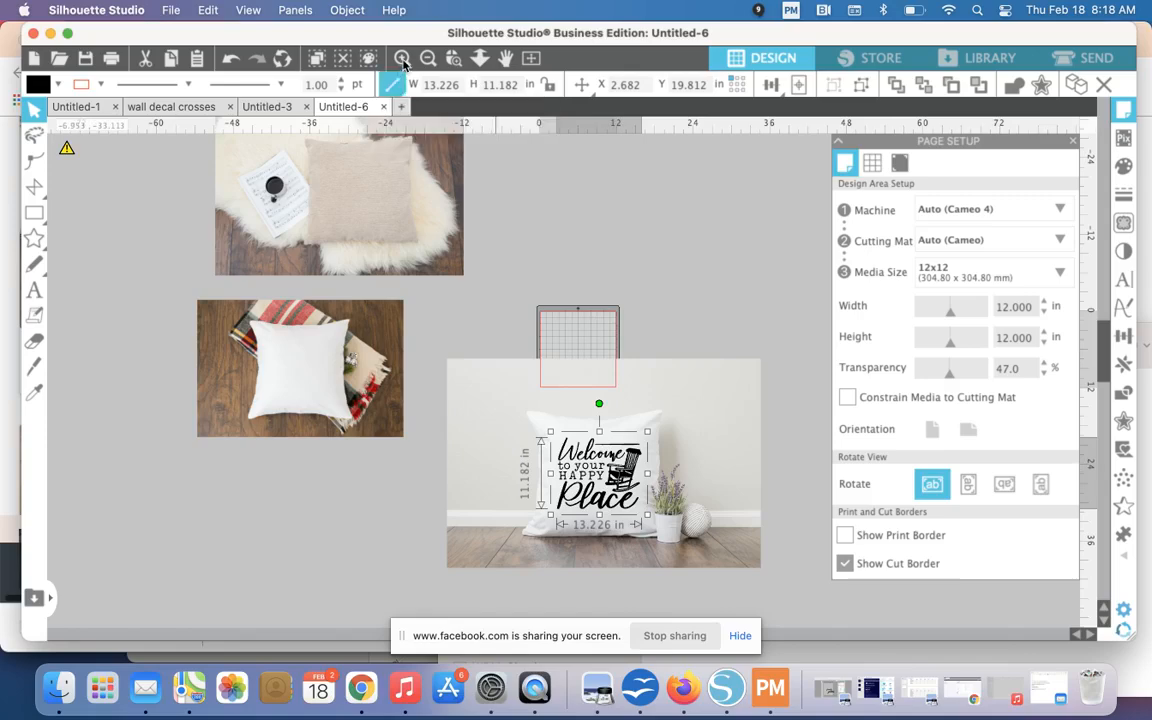
# - Ungroup the "Welcome to your happy Place" design on the white pillow
pyautogui.click(403, 60)
pyautogui.scroll(-2, 452, 288)
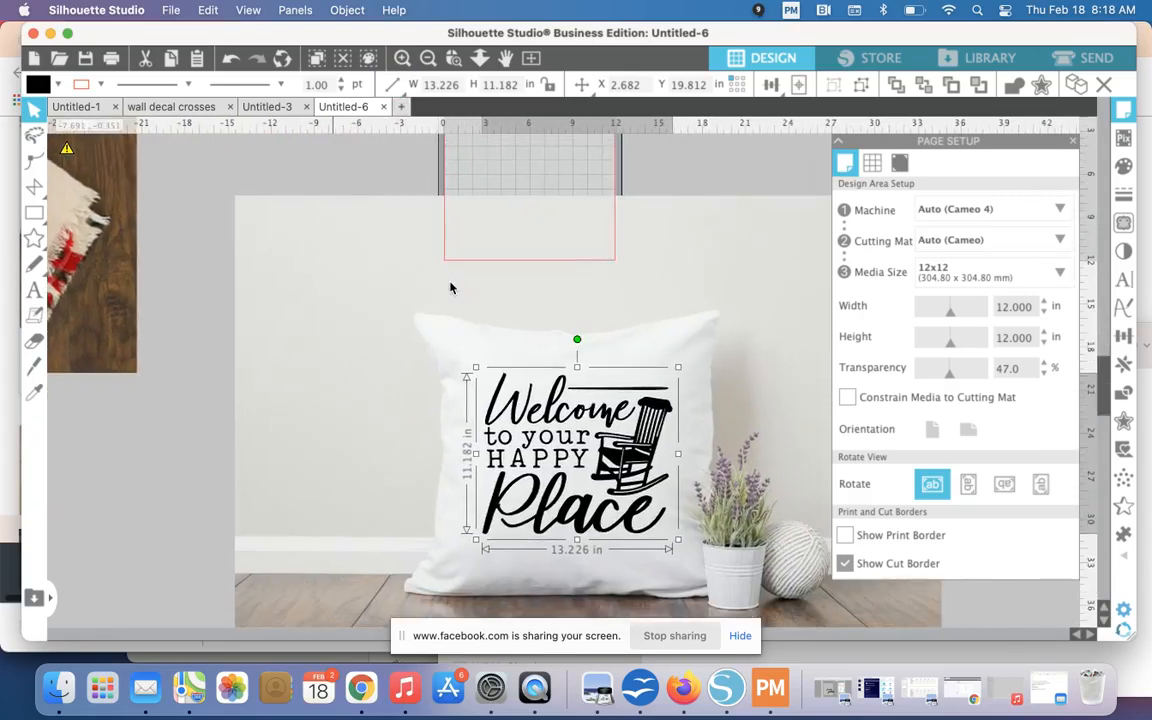
pyautogui.hscroll(2, 452, 288)
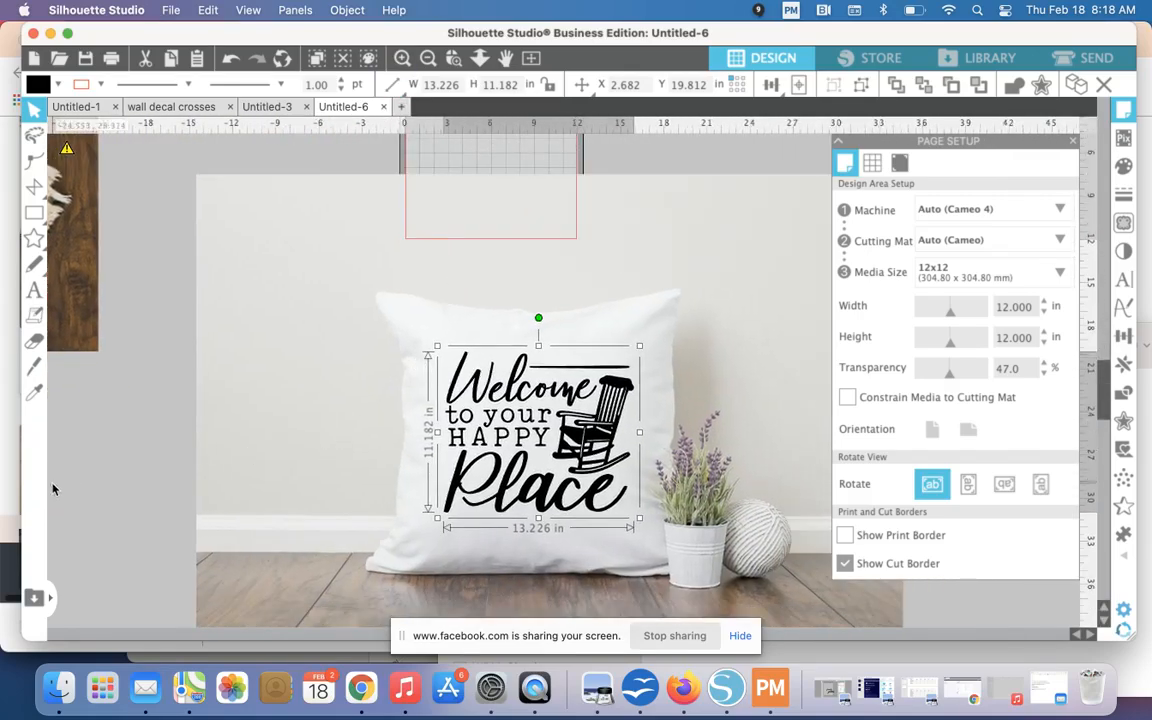
pyautogui.click(117, 477)
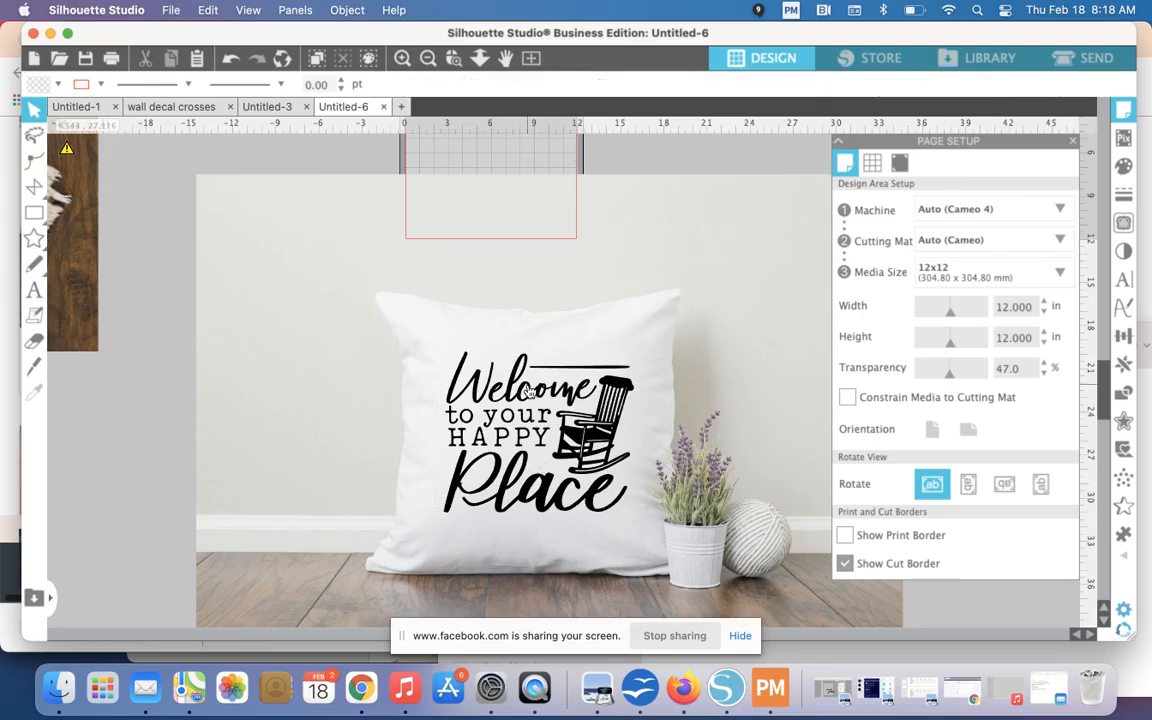
pyautogui.click(508, 390)
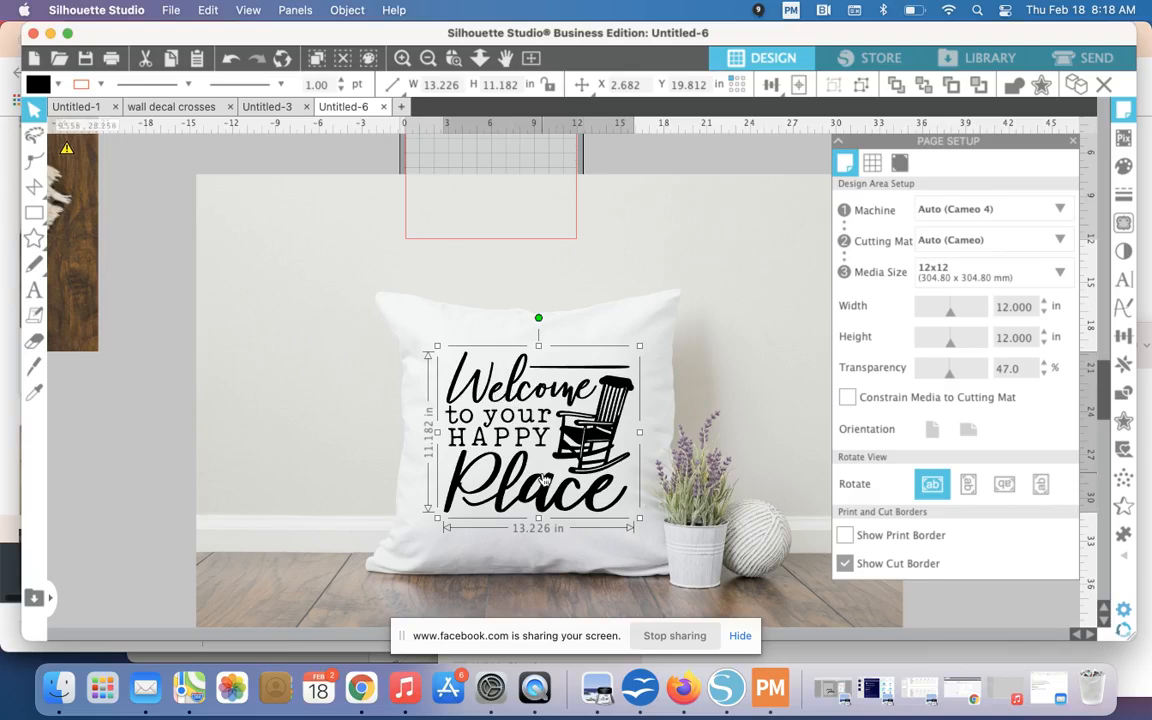
pyautogui.rightClick(508, 401)
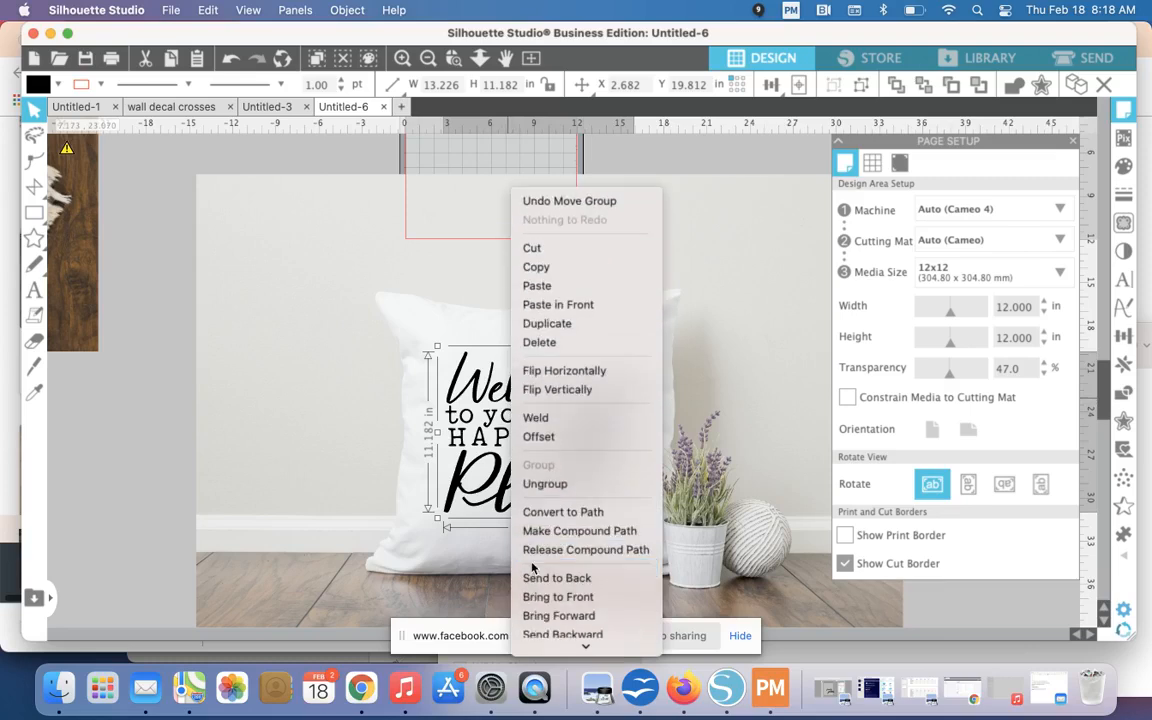
pyautogui.click(544, 484)
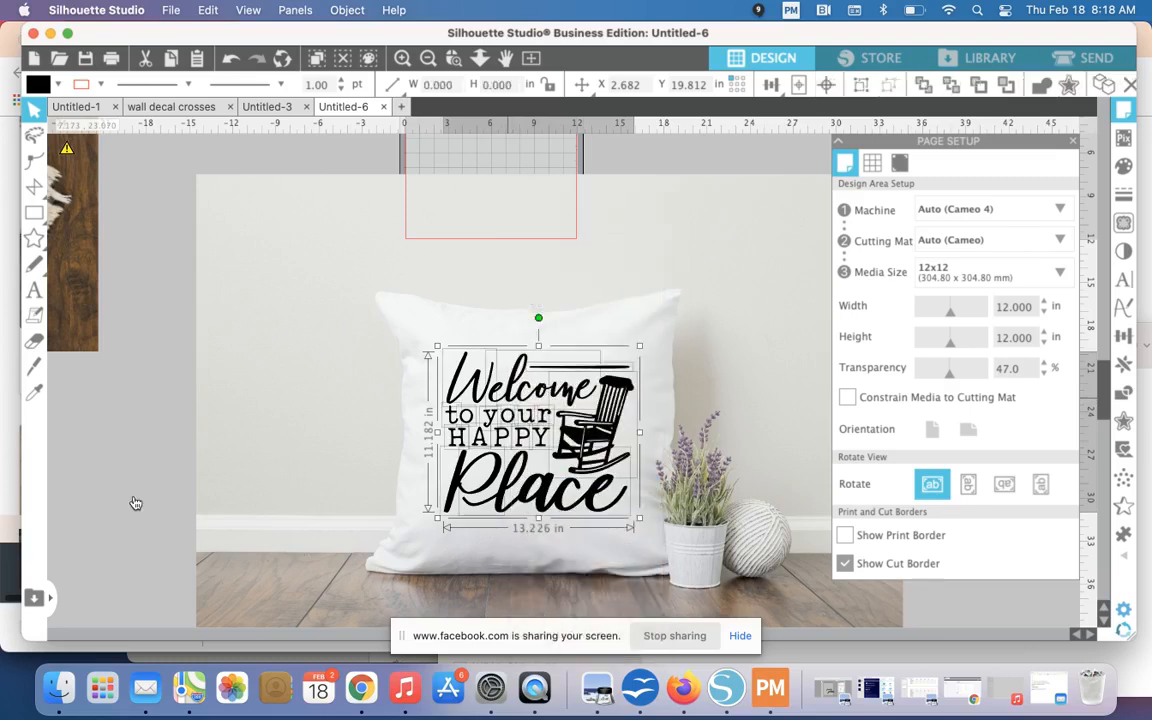
pyautogui.click(398, 404)
pyautogui.click(450, 404)
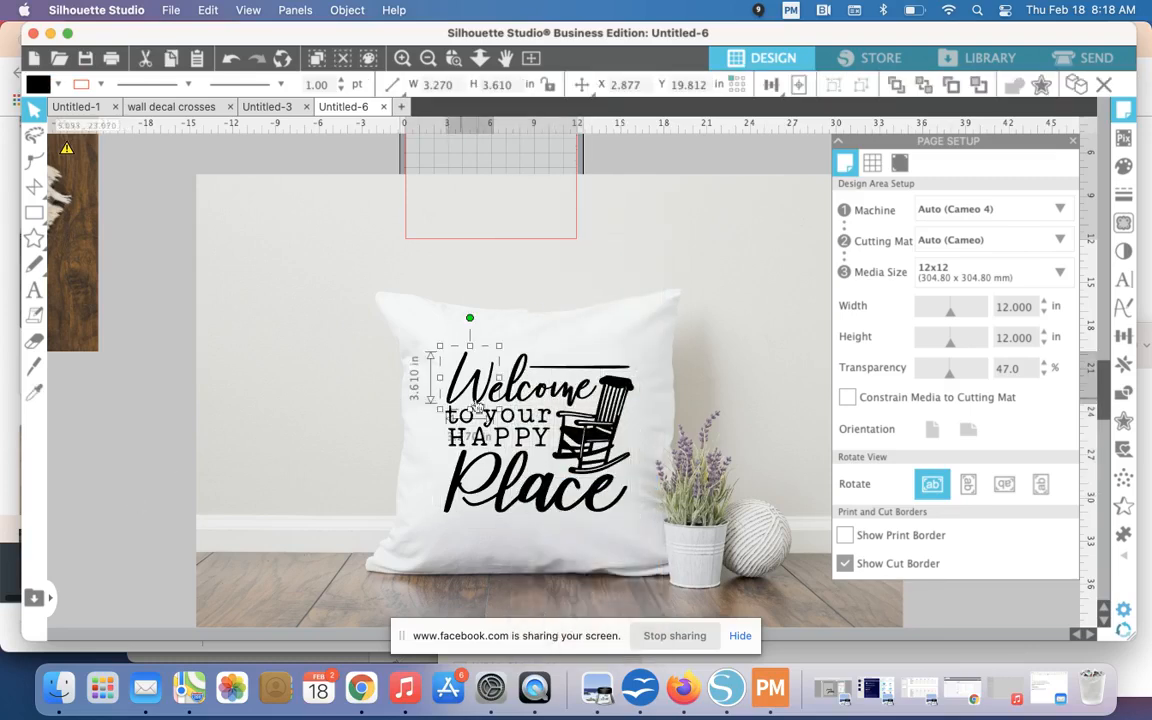
pyautogui.click(183, 384)
pyautogui.click(160, 361)
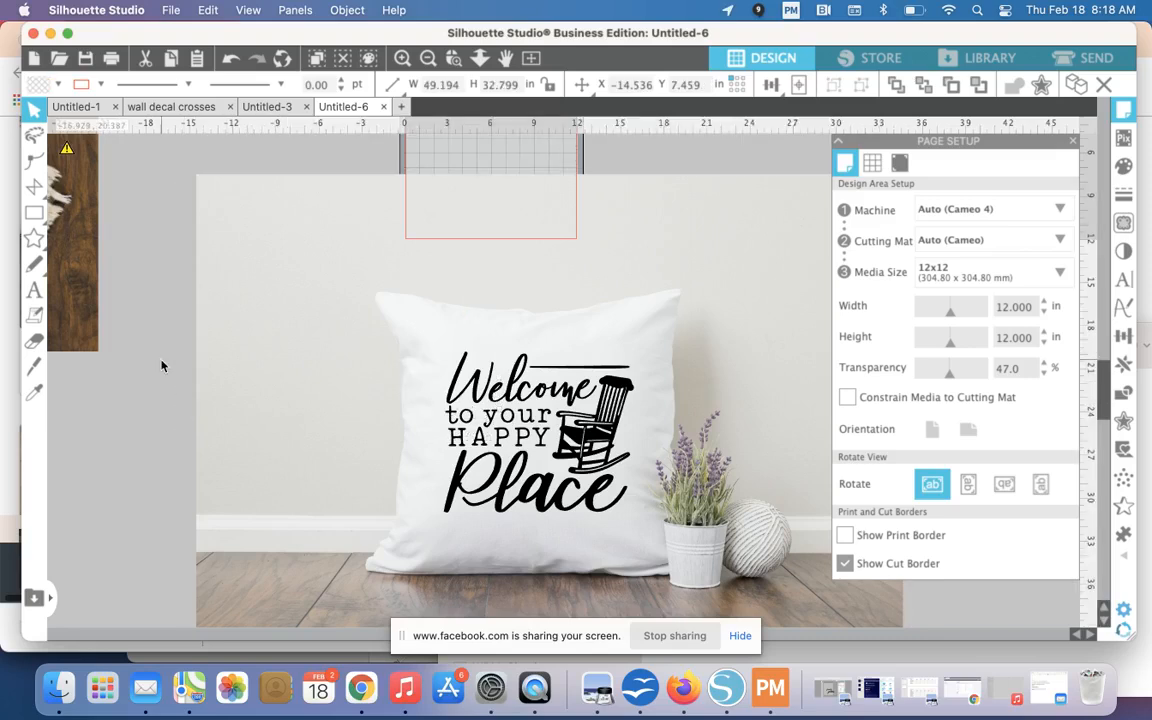
pyautogui.moveTo(160, 337); pyautogui.dragTo(594, 397)
pyautogui.click(116, 464)
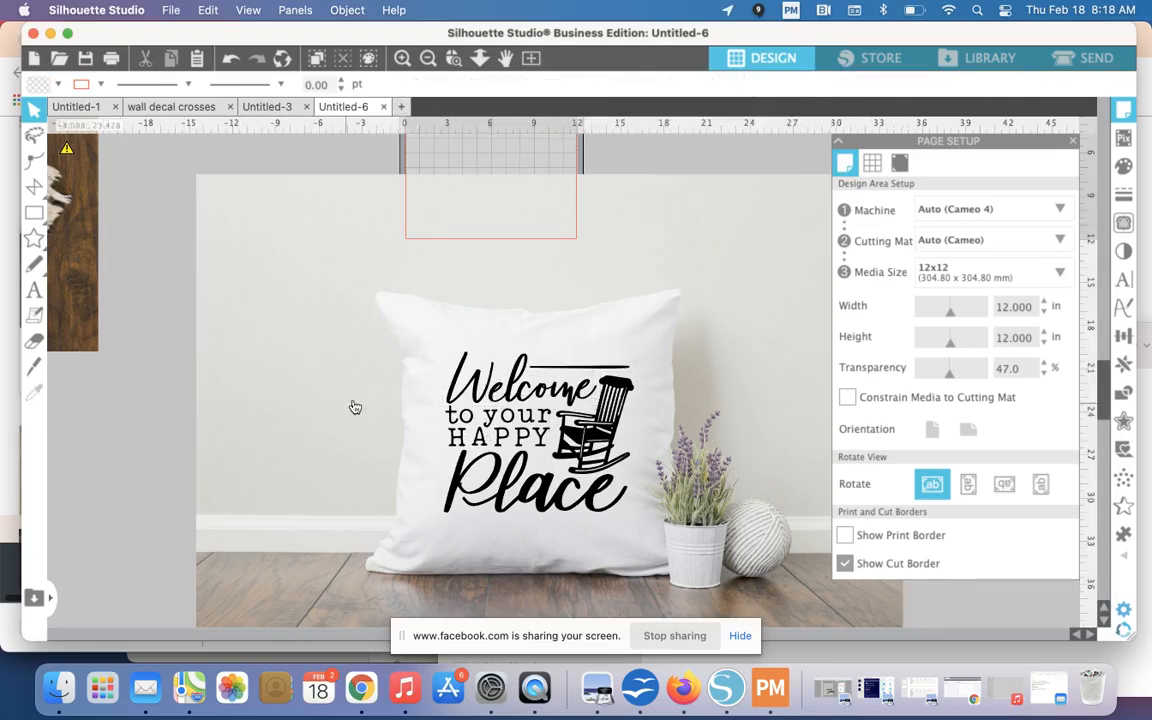
# - Group the pieces of the word "Welcome" together, and separately group the pieces of the word "Place"
pyautogui.click(453, 387)
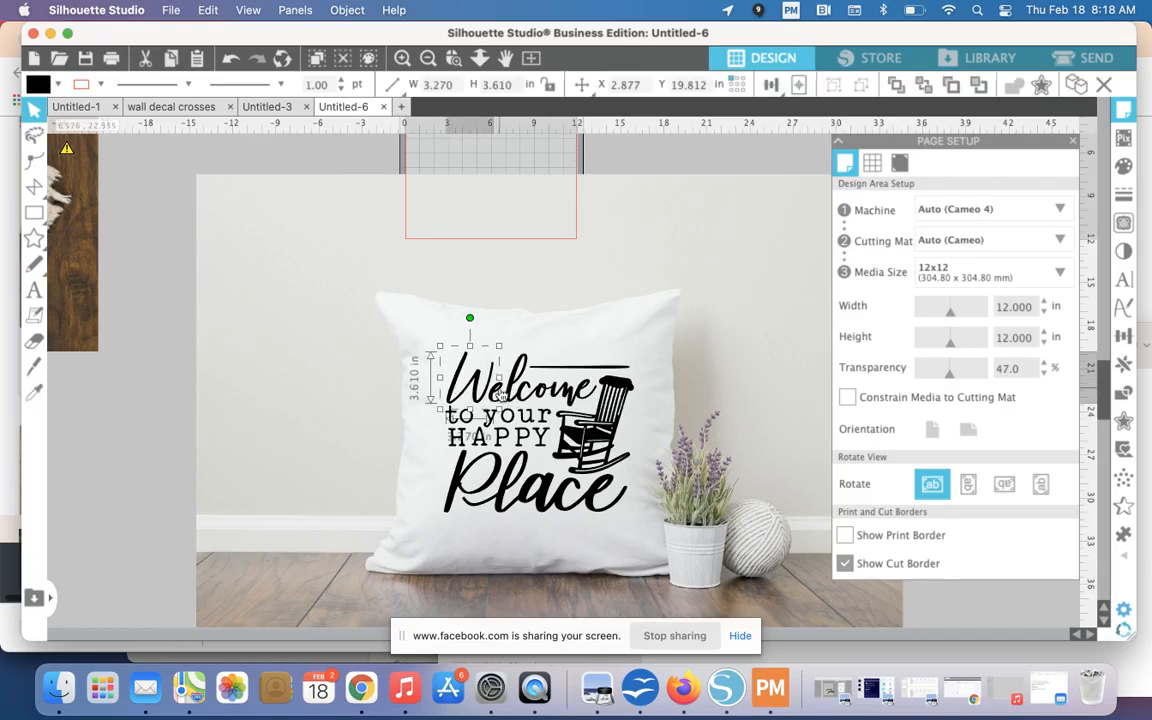
pyautogui.keyDown('shift'); pyautogui.click(501, 396); pyautogui.keyUp('shift')
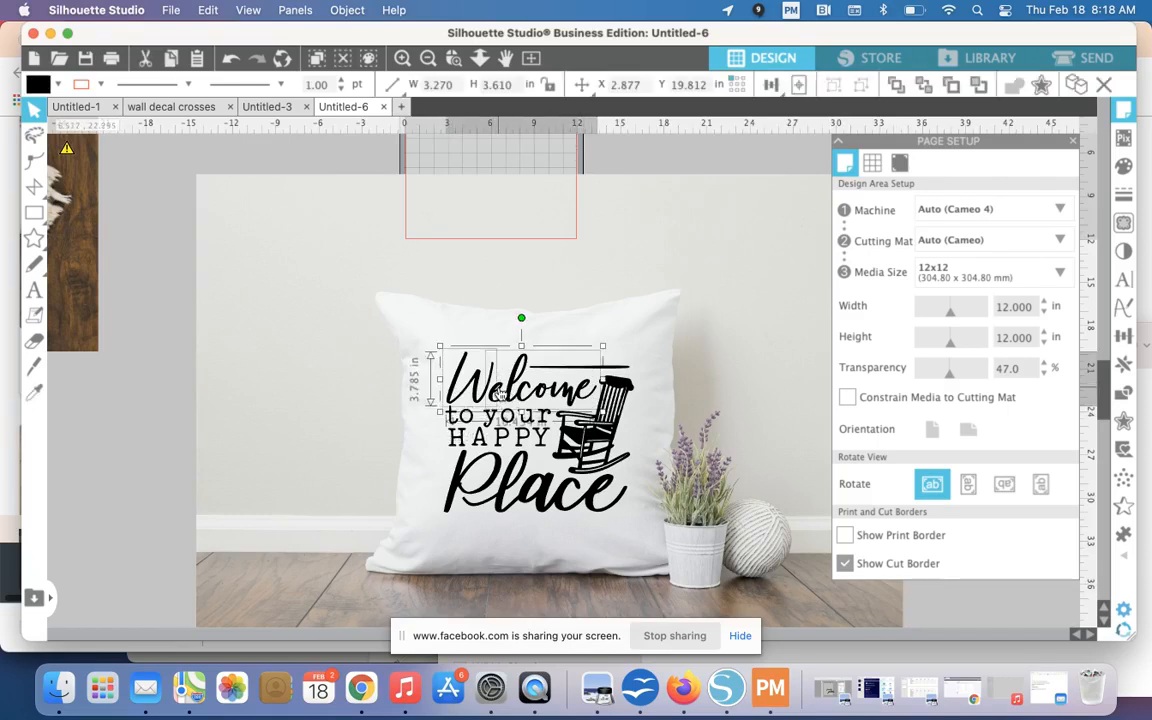
pyautogui.click(861, 85)
pyautogui.click(483, 494)
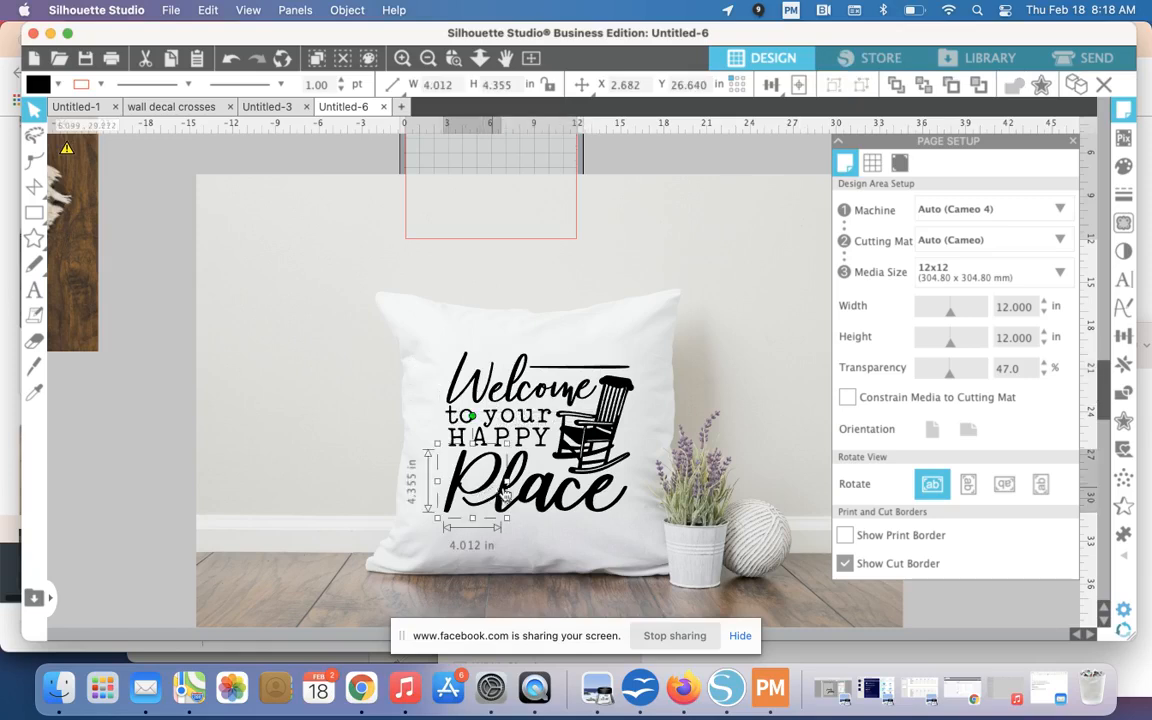
pyautogui.keyDown('shift'); pyautogui.click(505, 496); pyautogui.keyUp('shift')
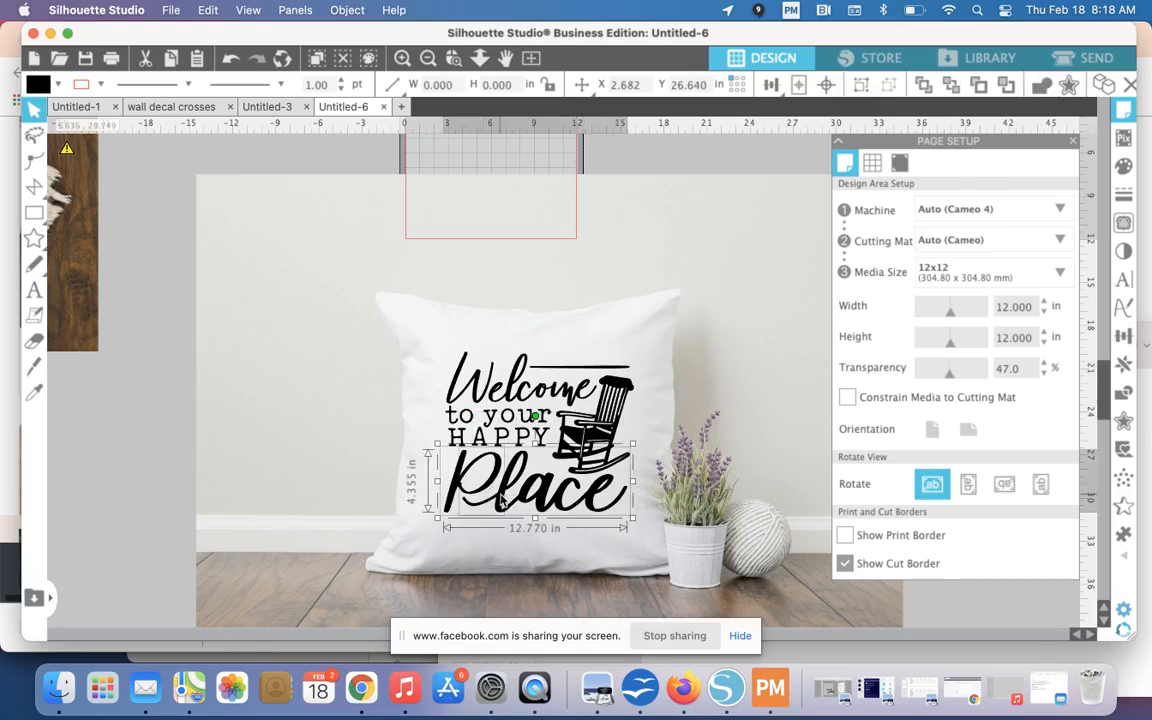
pyautogui.click(861, 85)
# - Fill the words "Welcome" and "Place" with the medium blue swatch
pyautogui.keyDown('shift'); pyautogui.click(510, 388); pyautogui.keyUp('shift')
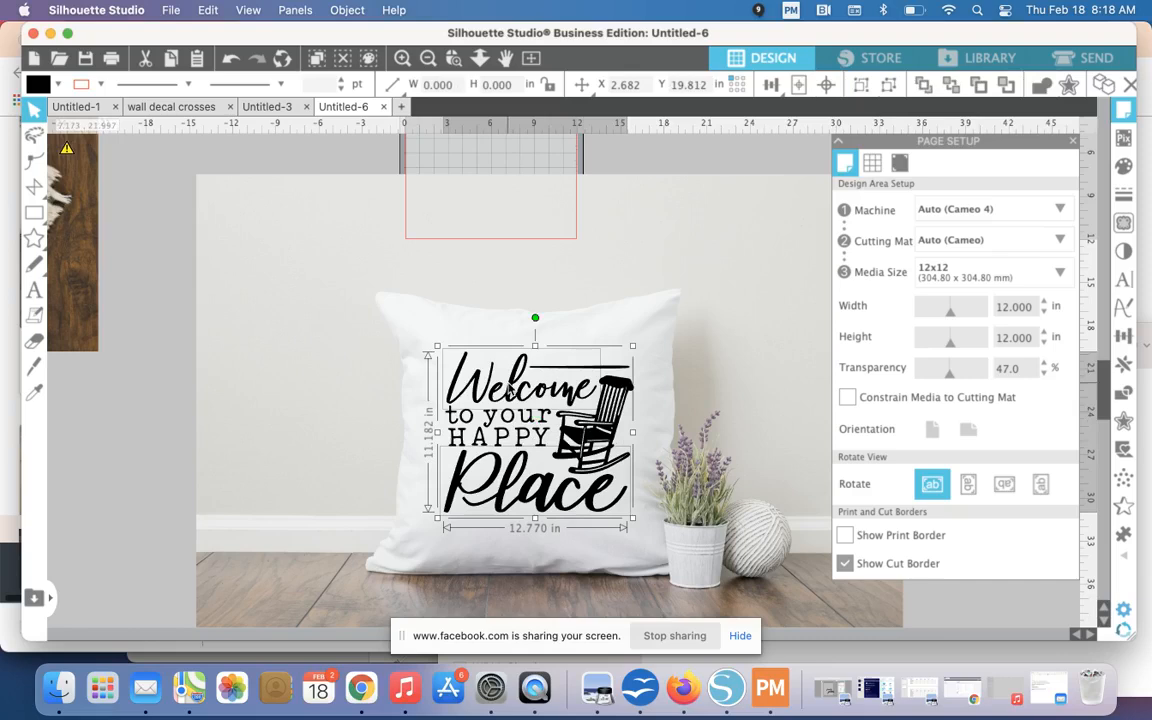
pyautogui.click(59, 86)
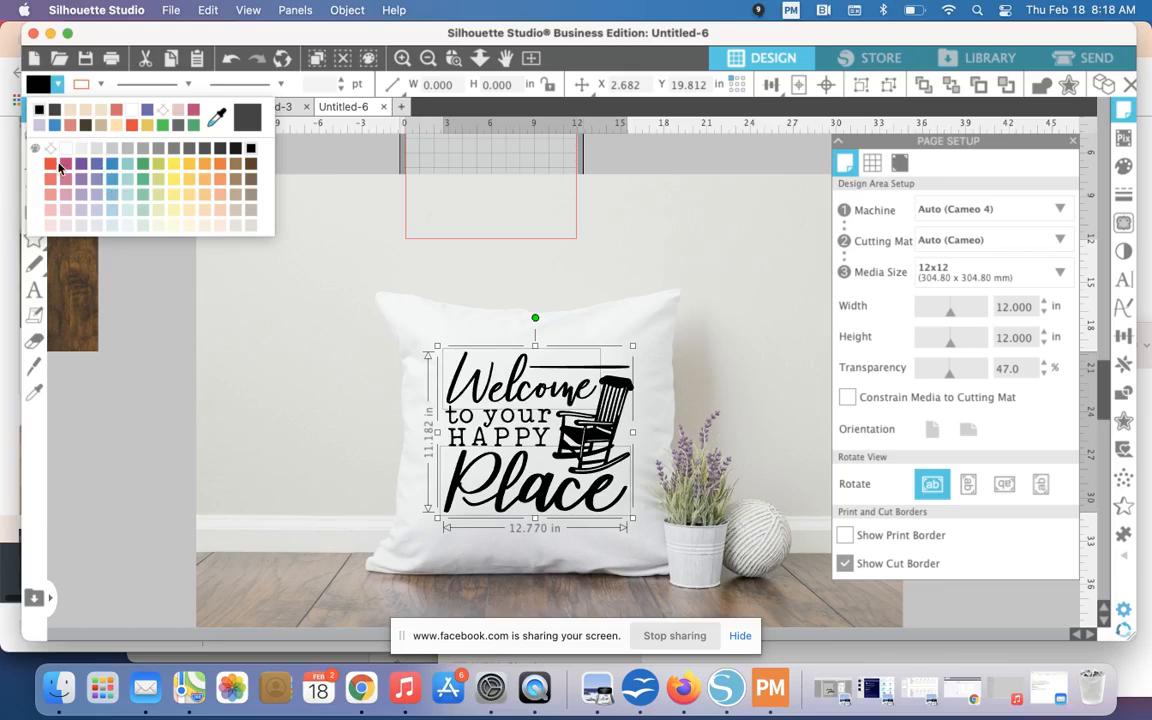
pyautogui.click(110, 168)
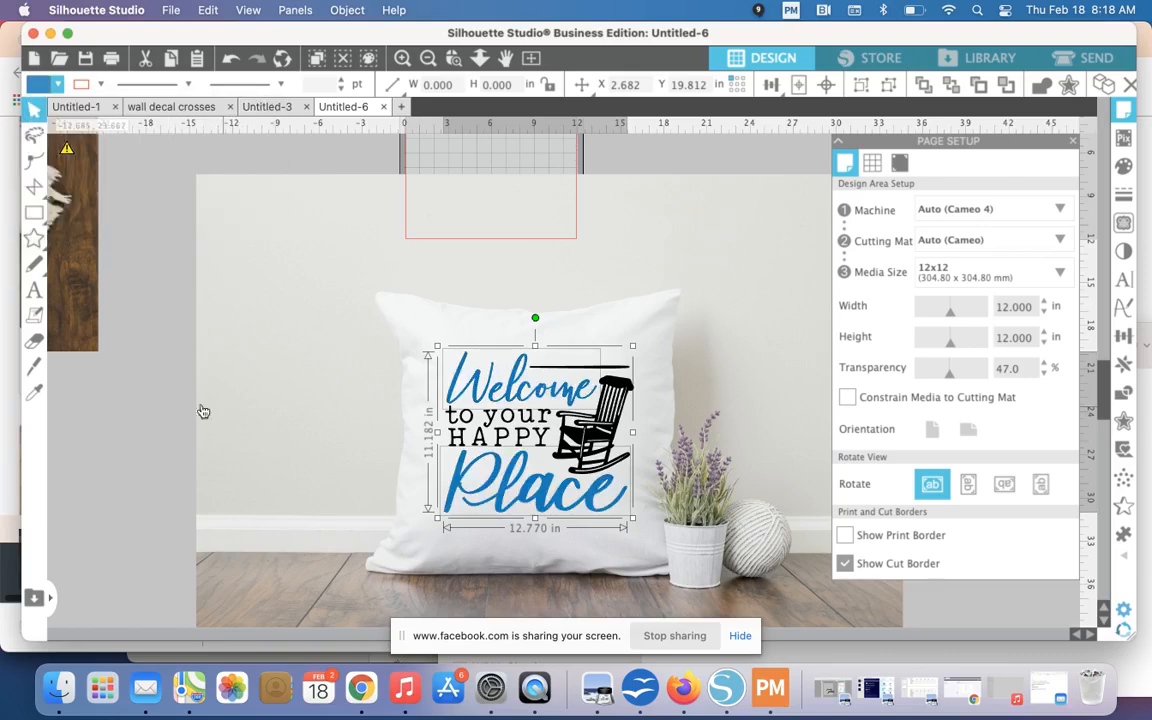
pyautogui.click(154, 422)
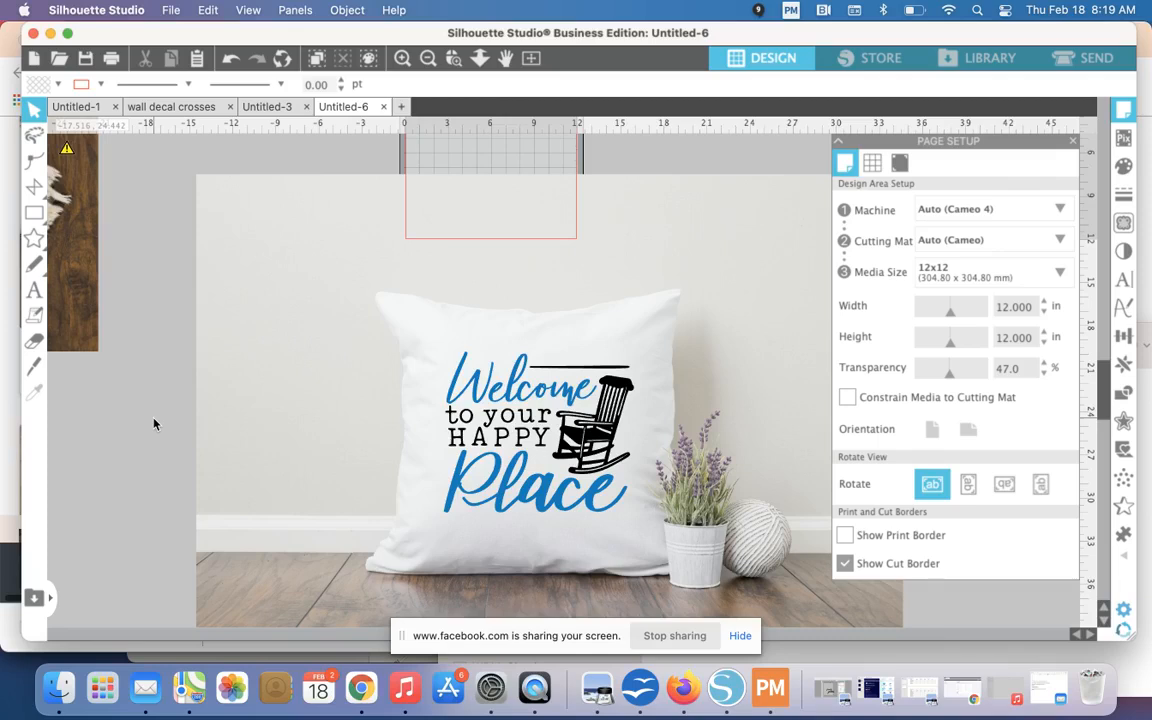
# - Recolor the words "Welcome" and "Place" with the dark brown swatch from the recently used colors
pyautogui.click(456, 389)
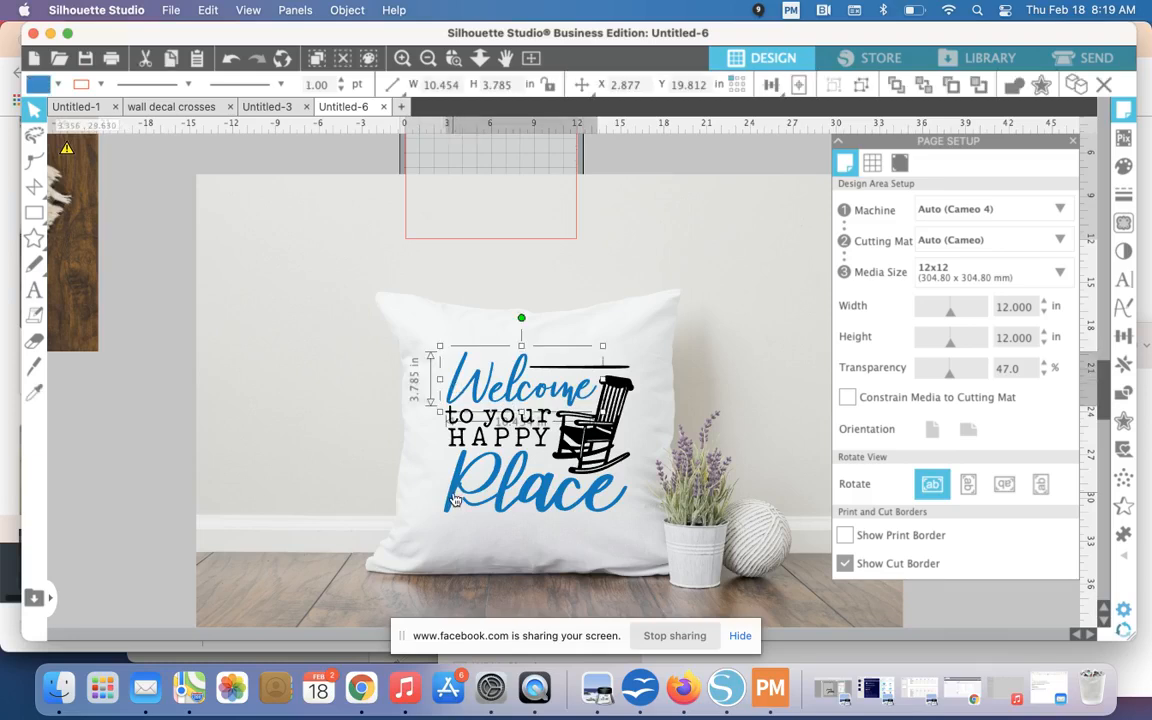
pyautogui.keyDown('shift'); pyautogui.click(455, 500); pyautogui.keyUp('shift')
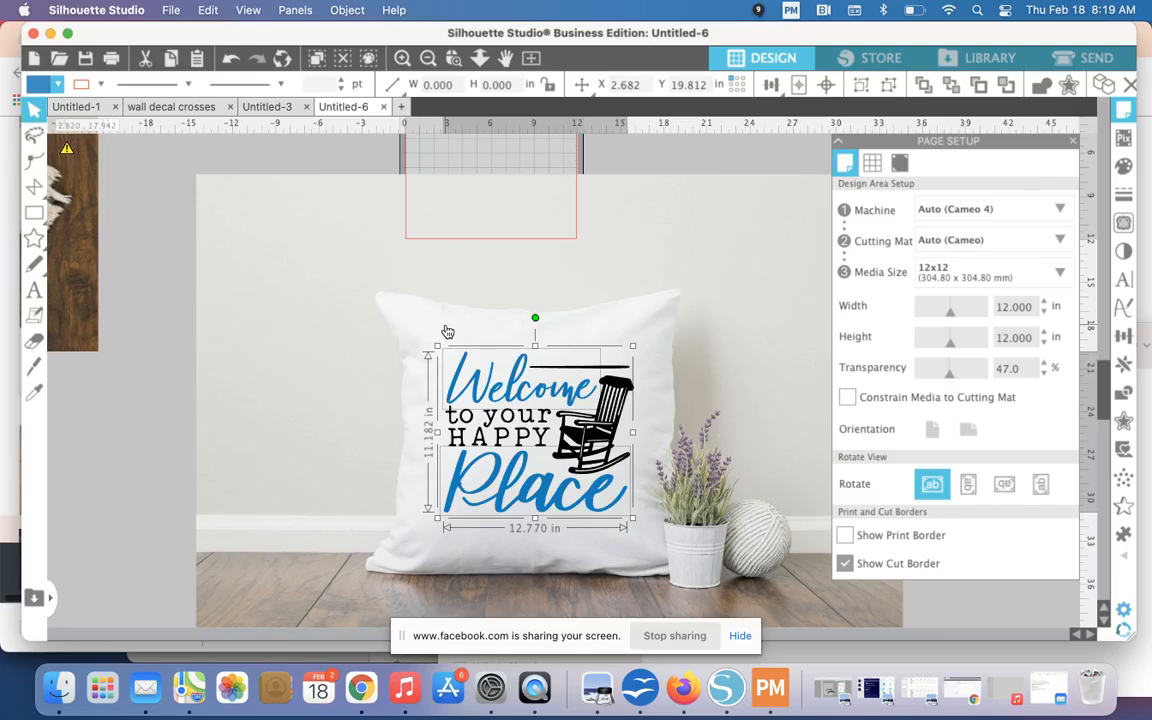
pyautogui.click(48, 83)
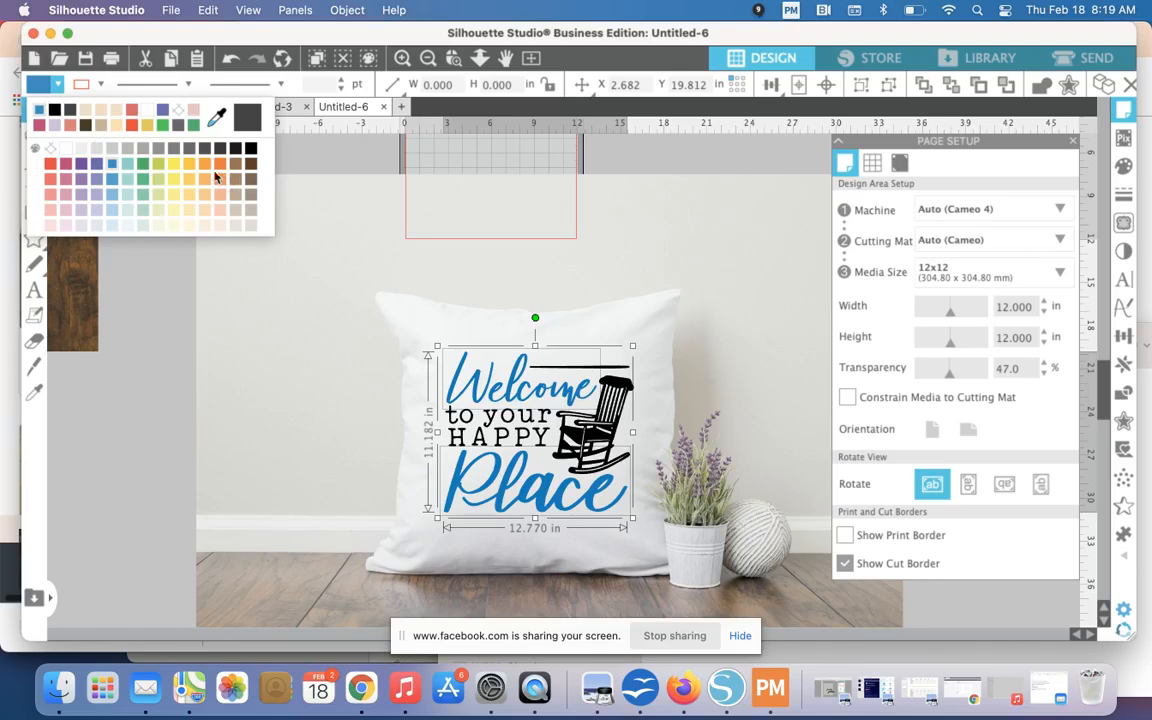
pyautogui.click(87, 127)
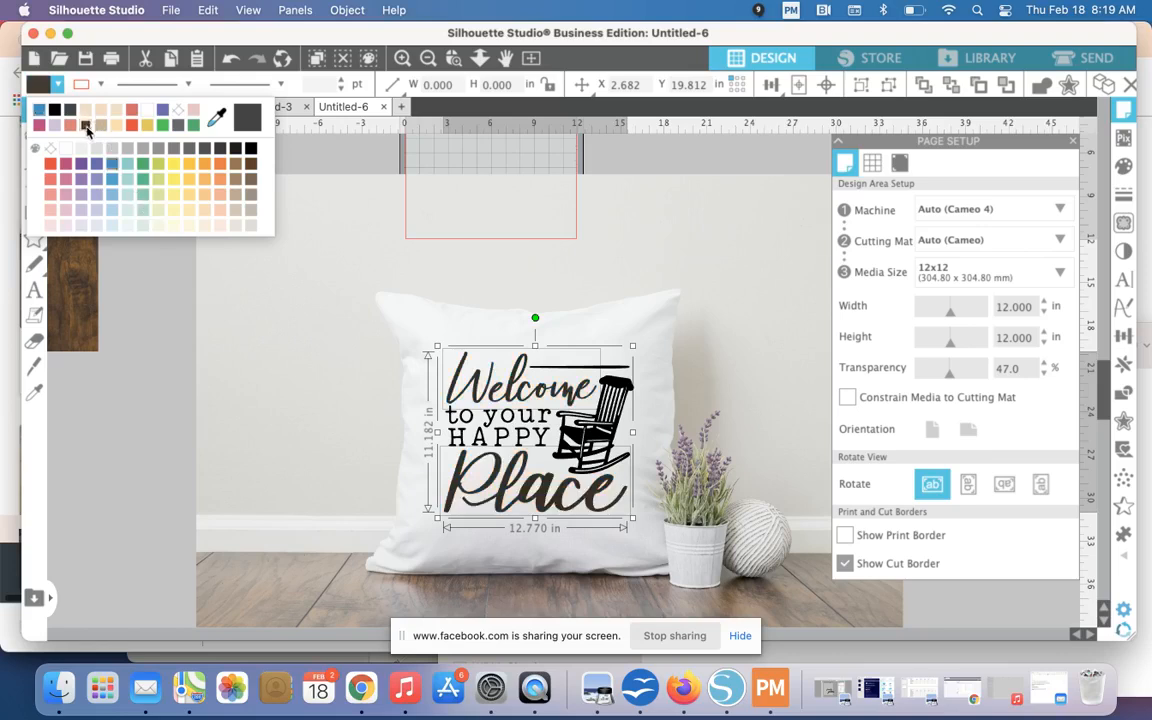
# - Draw a rectangle about 14.8 in wide and 15.3 in tall beside the white pillow
pyautogui.click(124, 299)
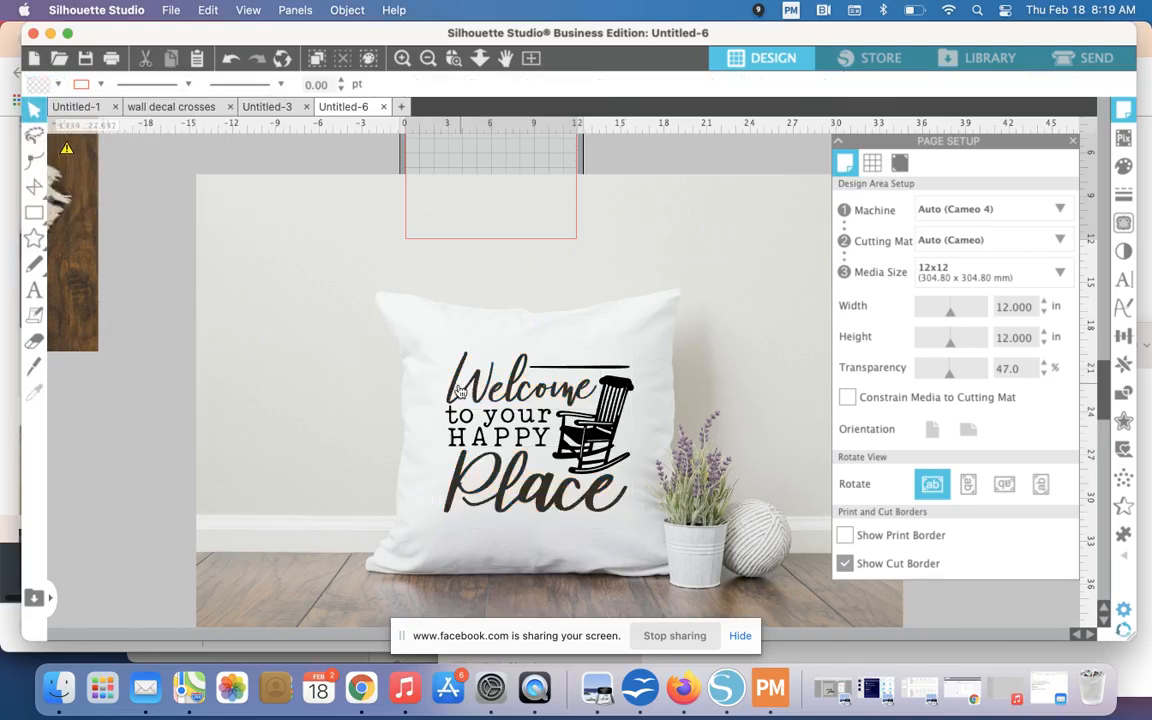
pyautogui.click(345, 425)
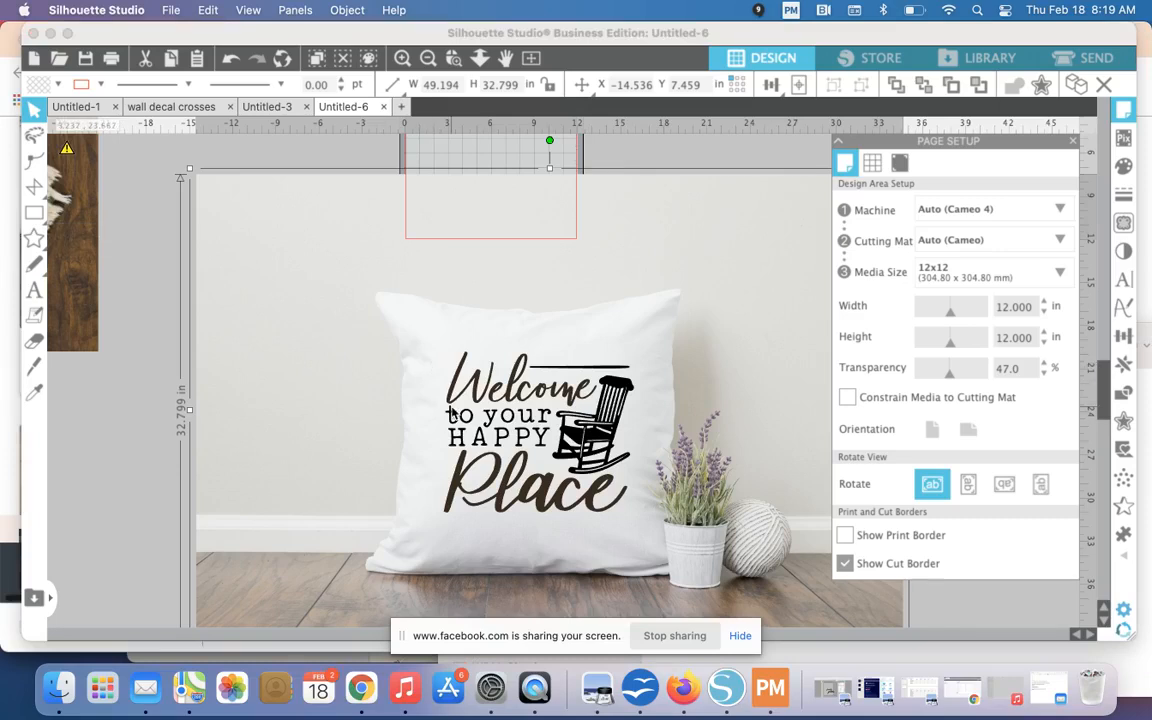
pyautogui.moveTo(36, 214)
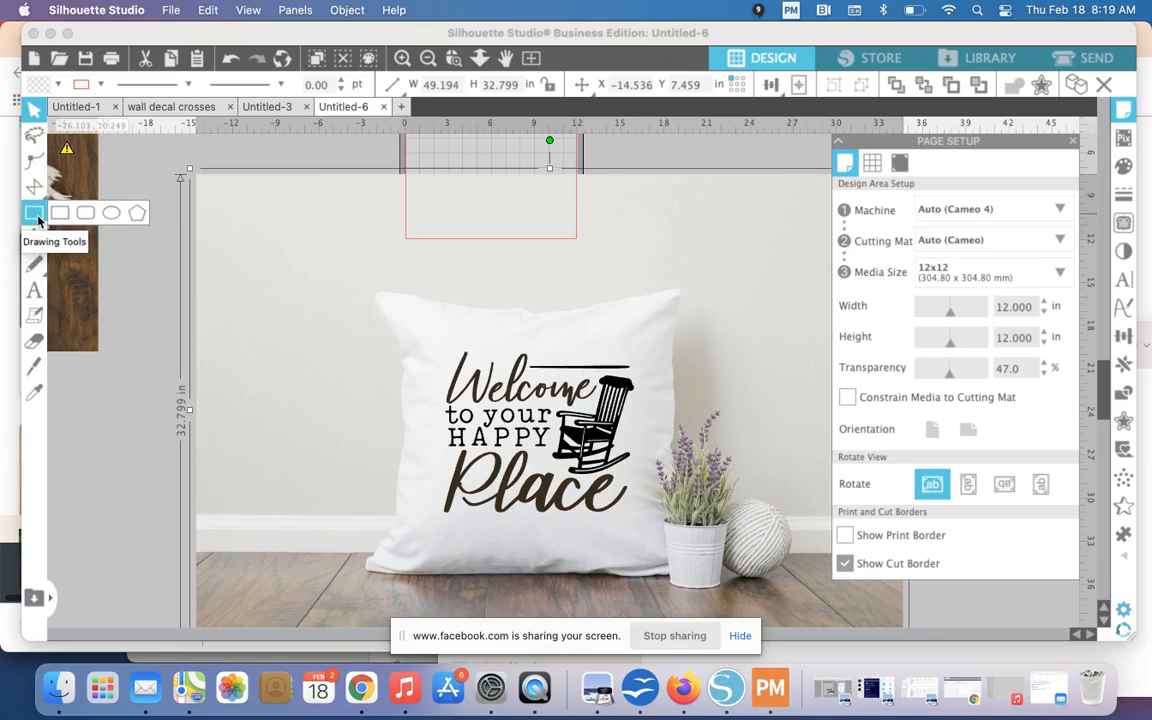
pyautogui.click(42, 219)
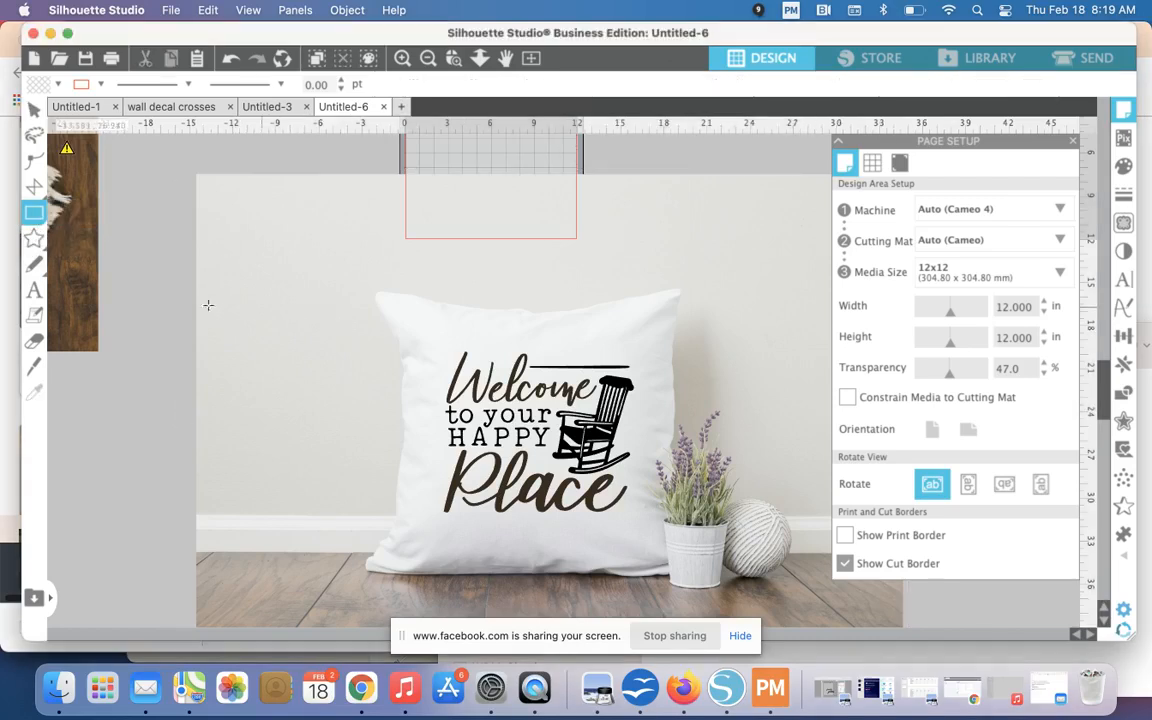
pyautogui.moveTo(122, 312); pyautogui.dragTo(335, 532)
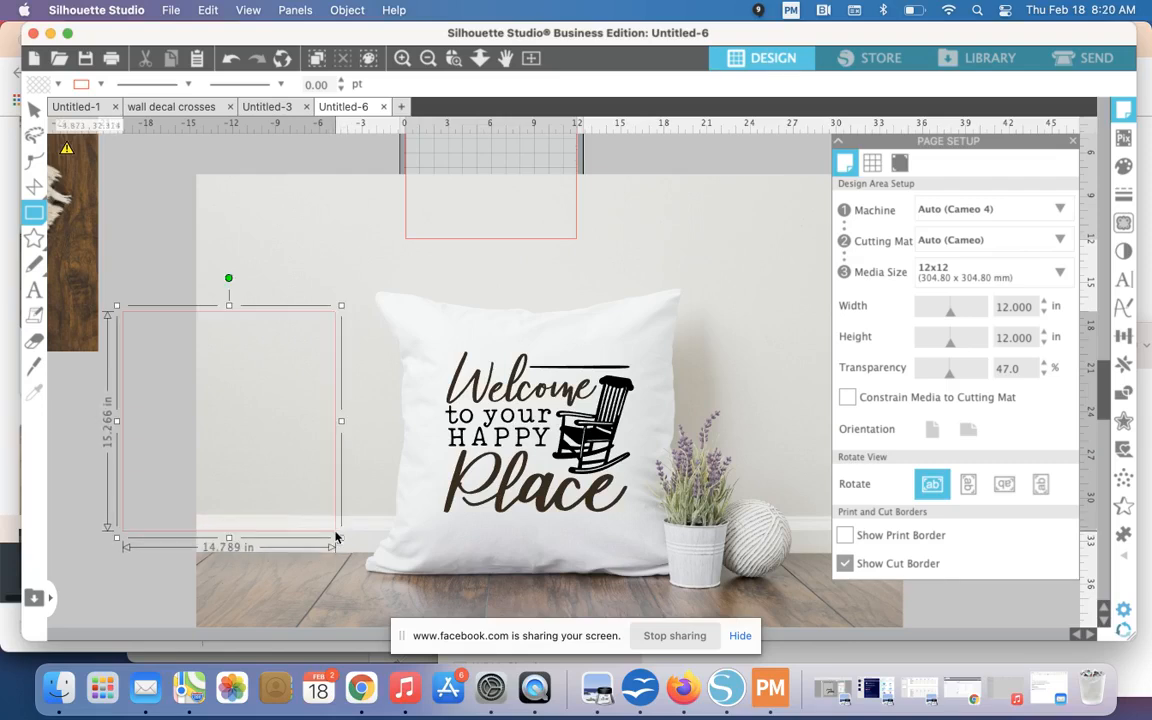
# - Move the rectangle onto the white pillow, starting at the pillow's upper-left corner, as a size reference
pyautogui.click(135, 567)
pyautogui.hscroll(-5, 147, 211)
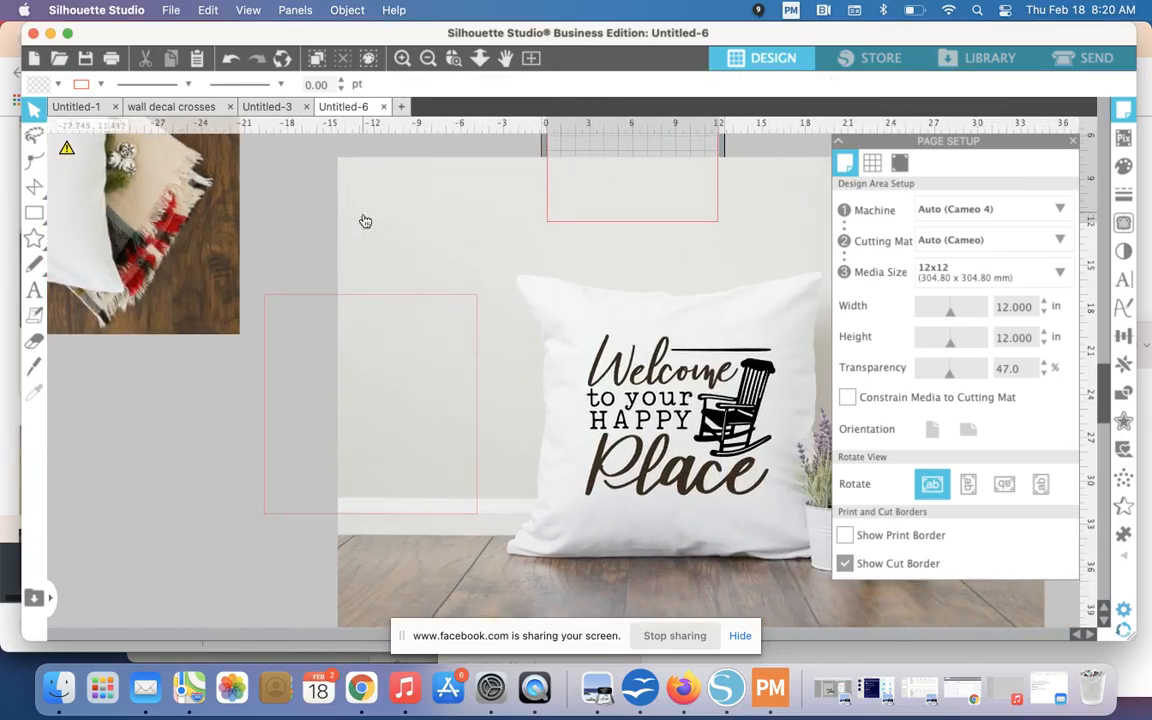
pyautogui.hscroll(-1, 172, 183)
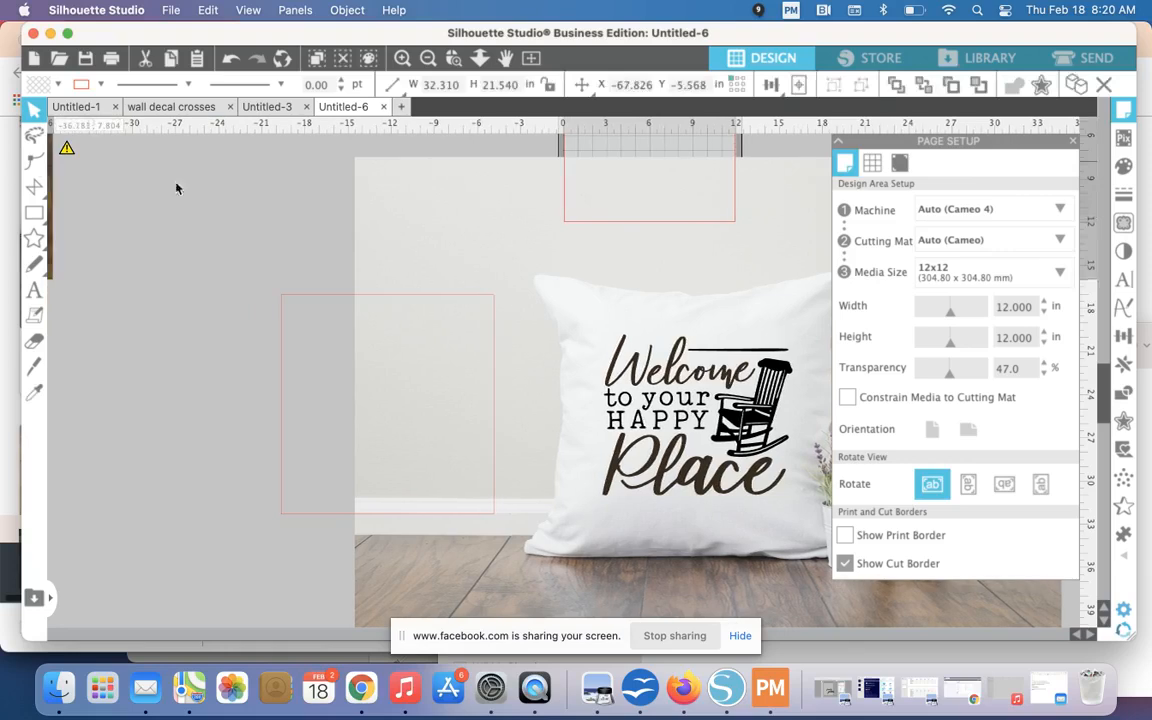
pyautogui.moveTo(281, 315); pyautogui.dragTo(535, 298)
pyautogui.click(383, 319)
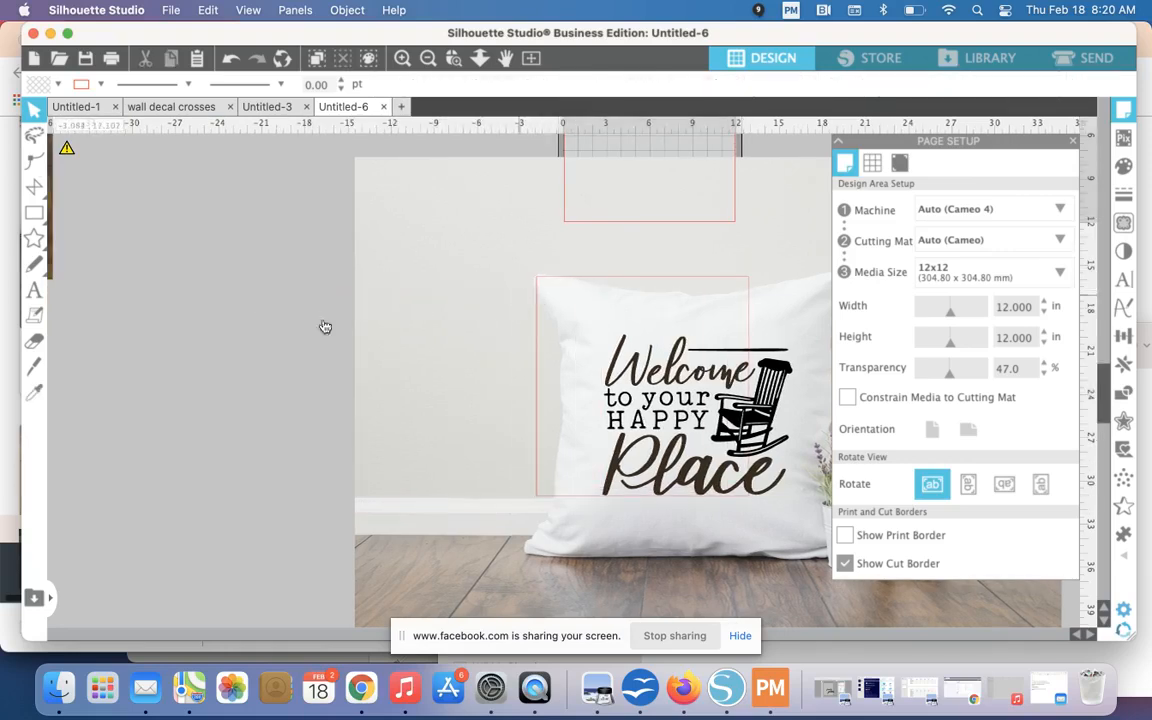
pyautogui.hscroll(5, 306, 327)
pyautogui.hscroll(-3, 160, 330)
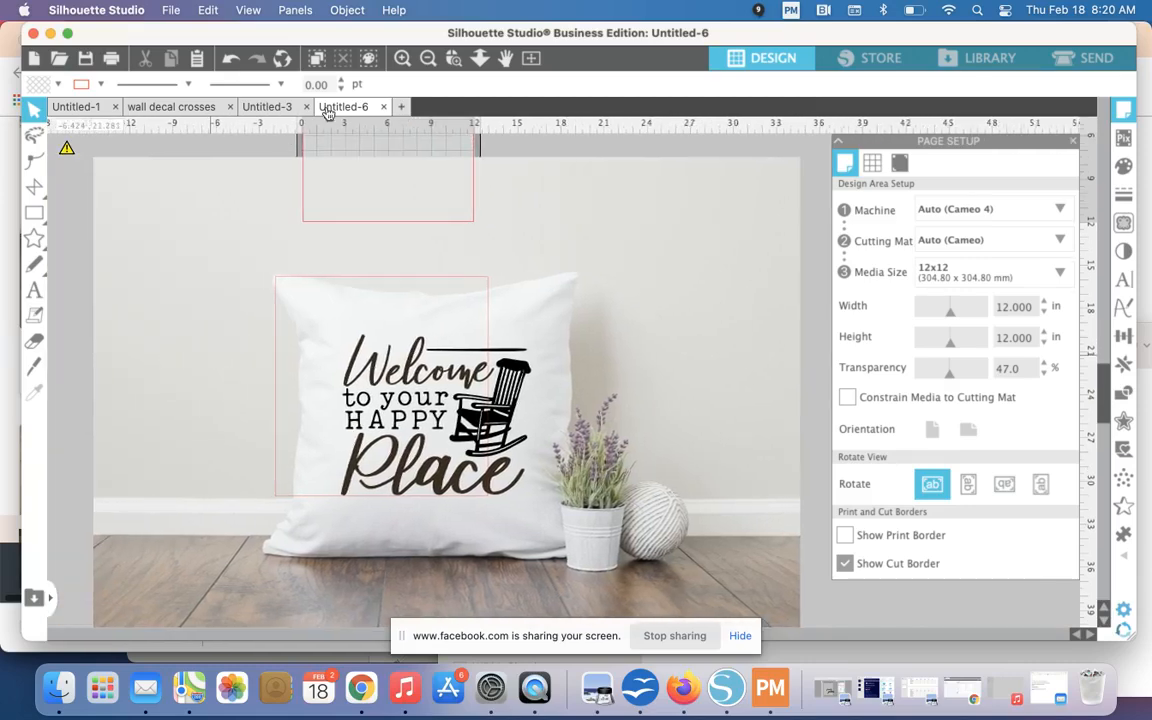
# - Scale the pillow photo down to about 39.1 by 26.1 in and position it so the pillow fits the rectangle
pyautogui.click(432, 60)
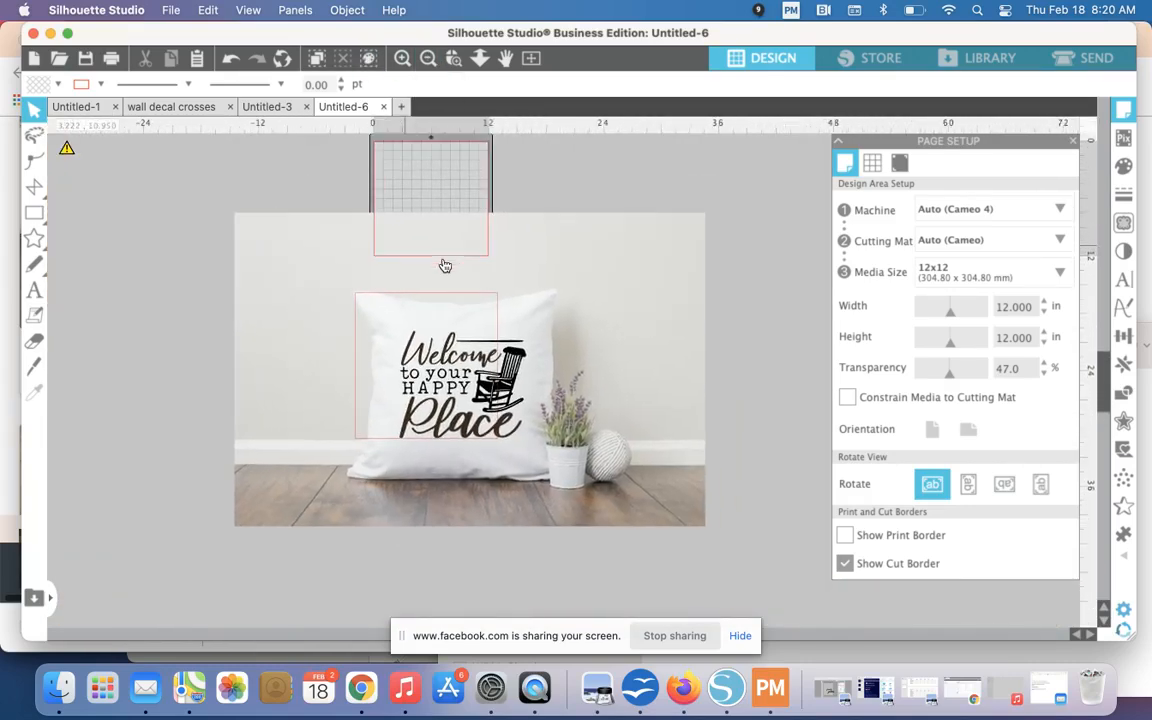
pyautogui.click(566, 257)
pyautogui.moveTo(713, 541); pyautogui.dragTo(612, 484)
pyautogui.moveTo(549, 435); pyautogui.dragTo(566, 448)
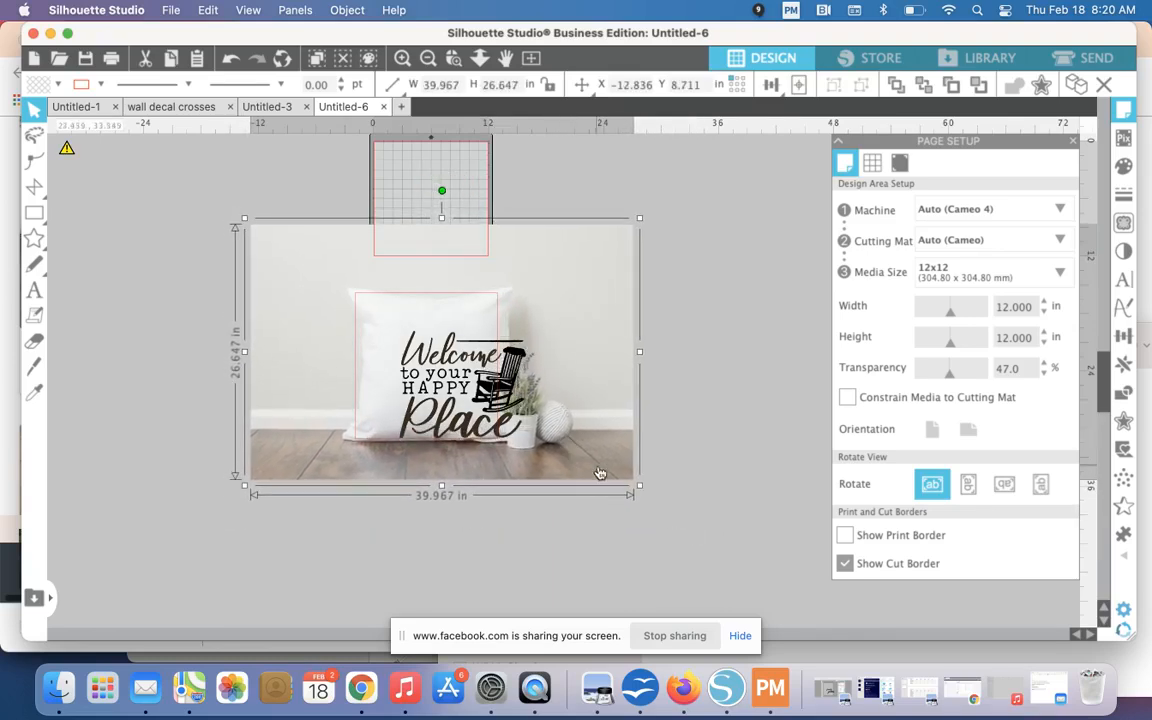
pyautogui.moveTo(641, 492)
pyautogui.mouseDown()
pyautogui.moveTo(621, 488)
pyautogui.moveTo(629, 493)
pyautogui.mouseUp()
pyautogui.click(320, 522)
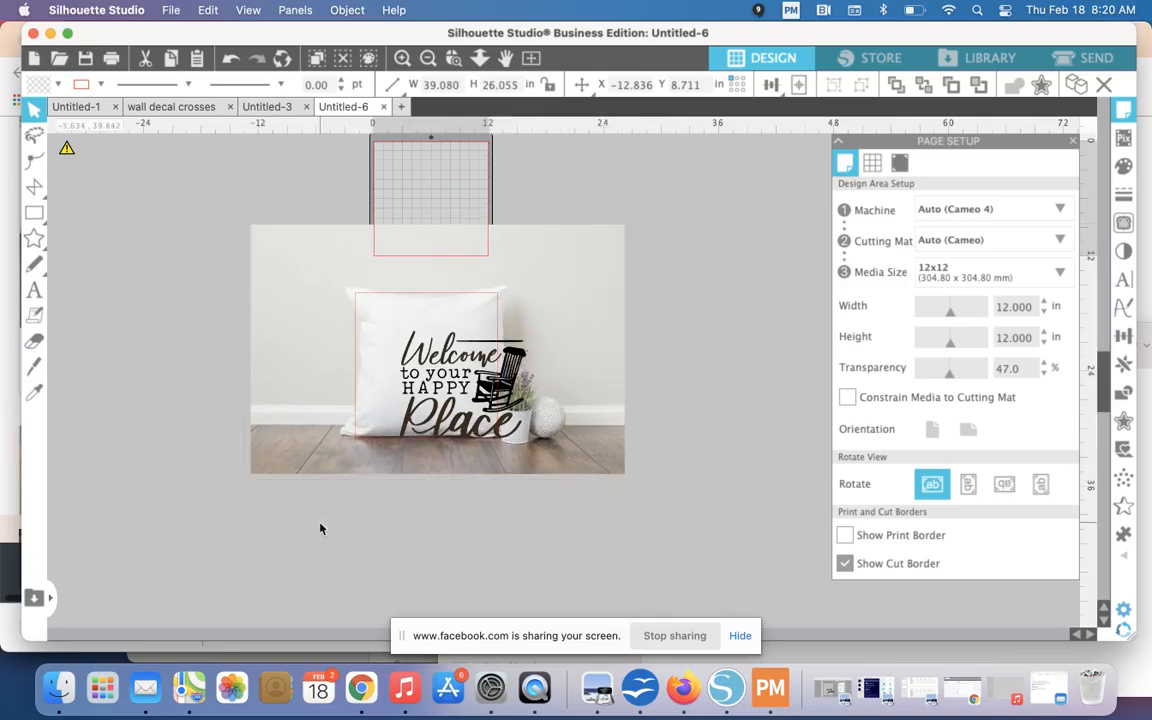
# - Group all pieces of the "Welcome to your happy Place" design and move the group onto the middle of the pillow
pyautogui.click(423, 368)
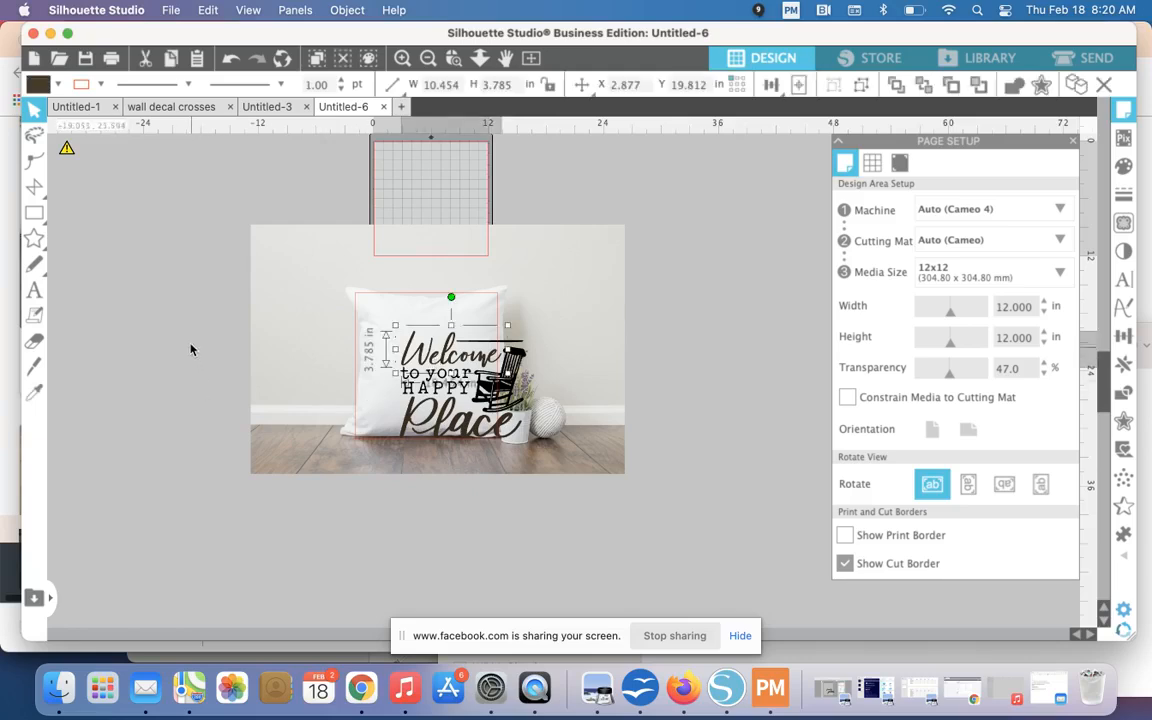
pyautogui.moveTo(193, 314); pyautogui.dragTo(553, 458)
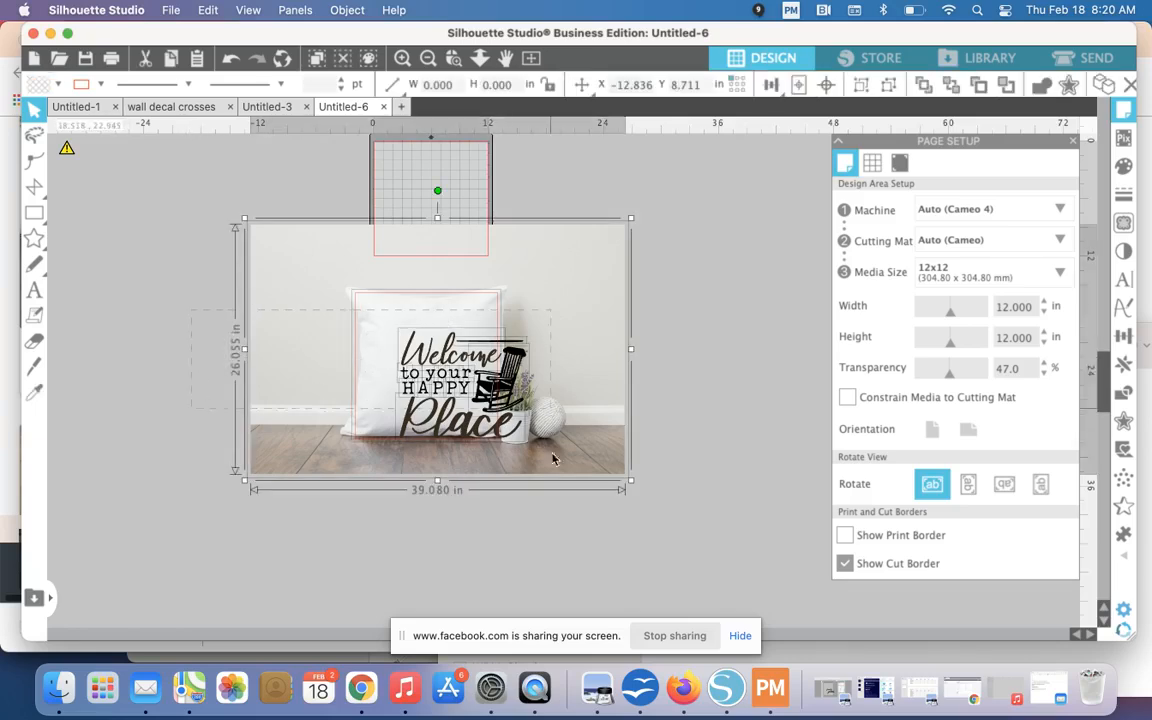
pyautogui.click(357, 391)
pyautogui.click(312, 393)
pyautogui.click(357, 392)
pyautogui.keyDown('shift'); pyautogui.click(357, 397); pyautogui.keyUp('shift')
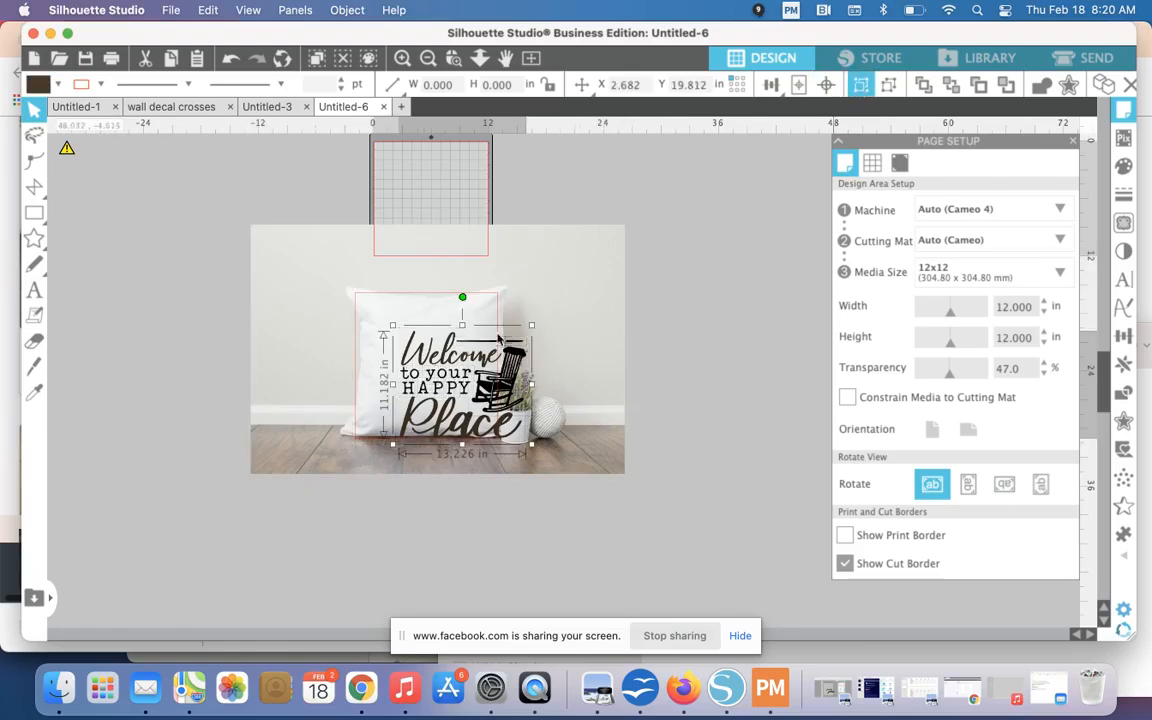
pyautogui.moveTo(402, 348); pyautogui.dragTo(367, 331)
pyautogui.click(178, 459)
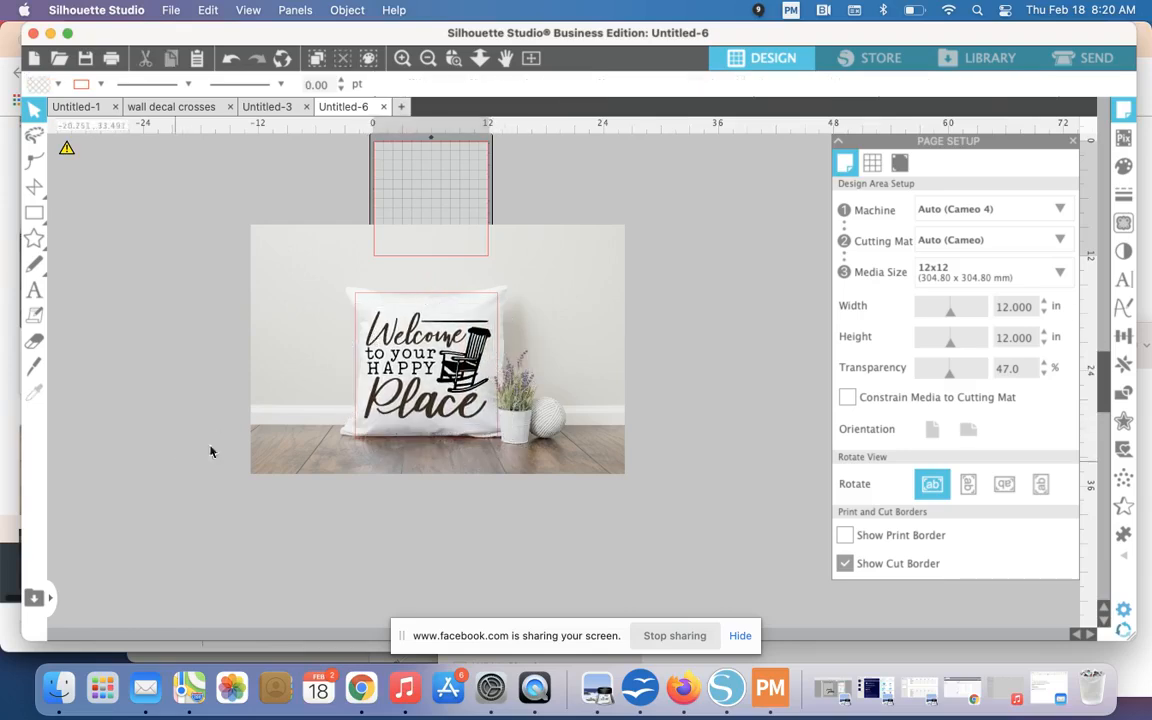
# - Move the reference rectangle off the pillow to the empty area beside the photo
pyautogui.moveTo(358, 390); pyautogui.dragTo(70, 450)
pyautogui.click(358, 392)
pyautogui.click(357, 391)
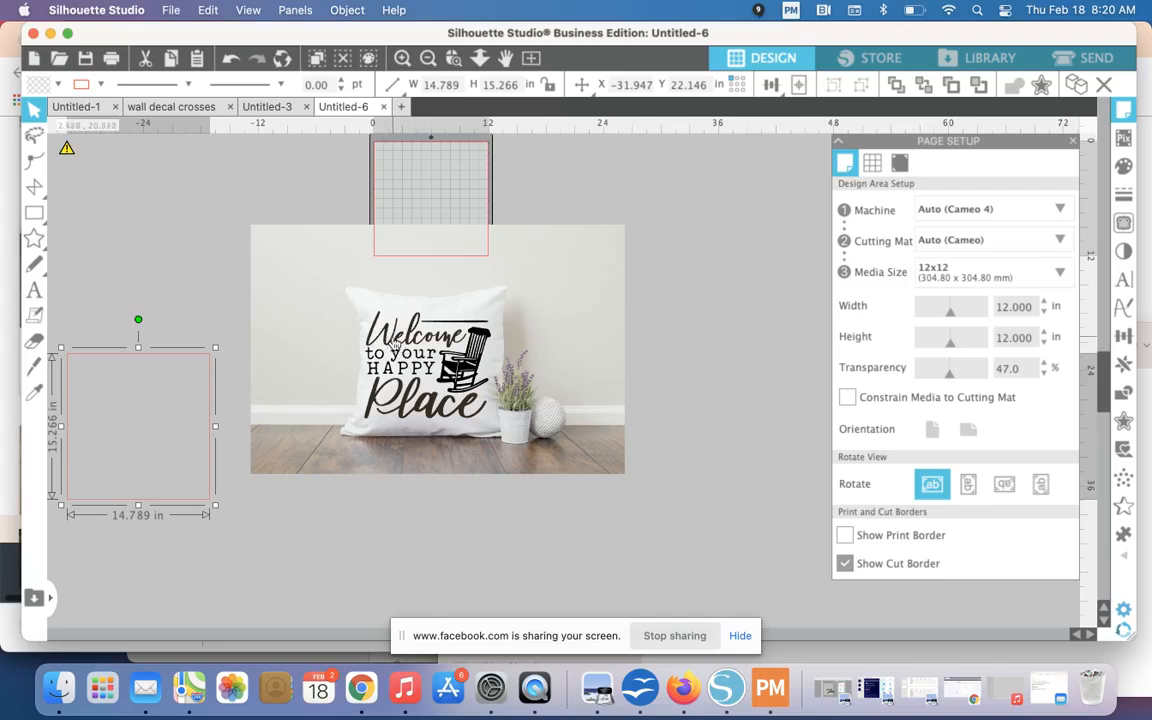
# - Enlarge the grouped design to about 13.4 by 11.3 in and move the reference rectangle farther from the photo
pyautogui.click(352, 308)
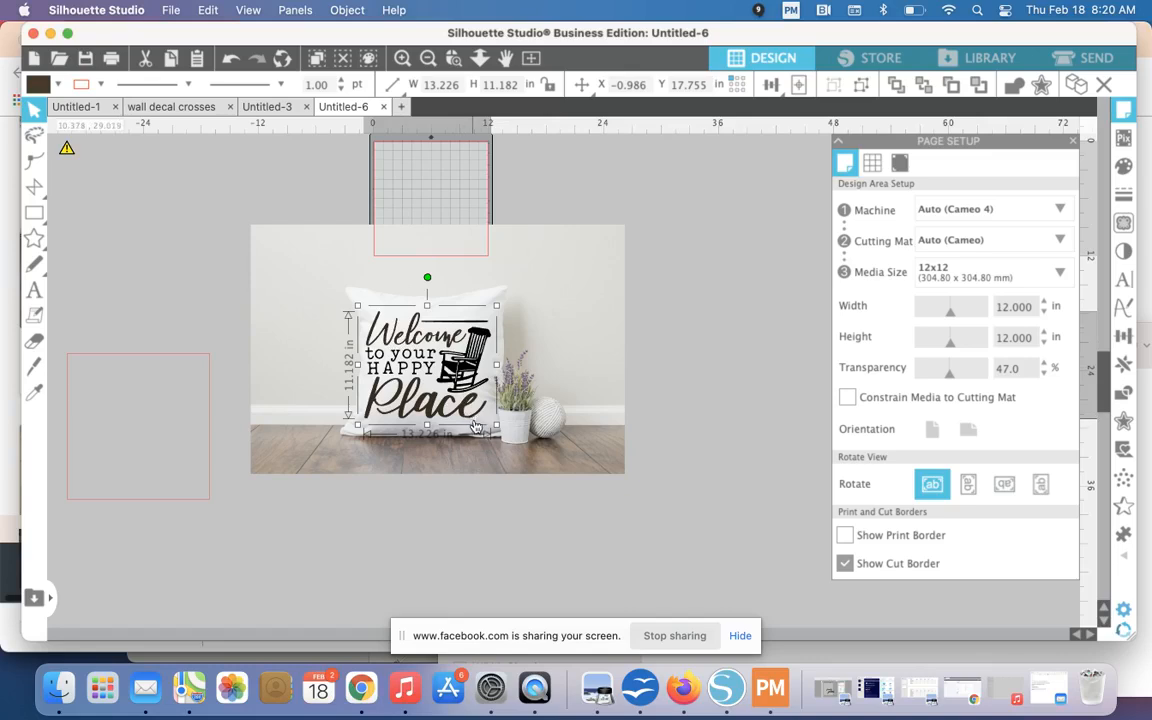
pyautogui.moveTo(498, 431); pyautogui.dragTo(500, 433)
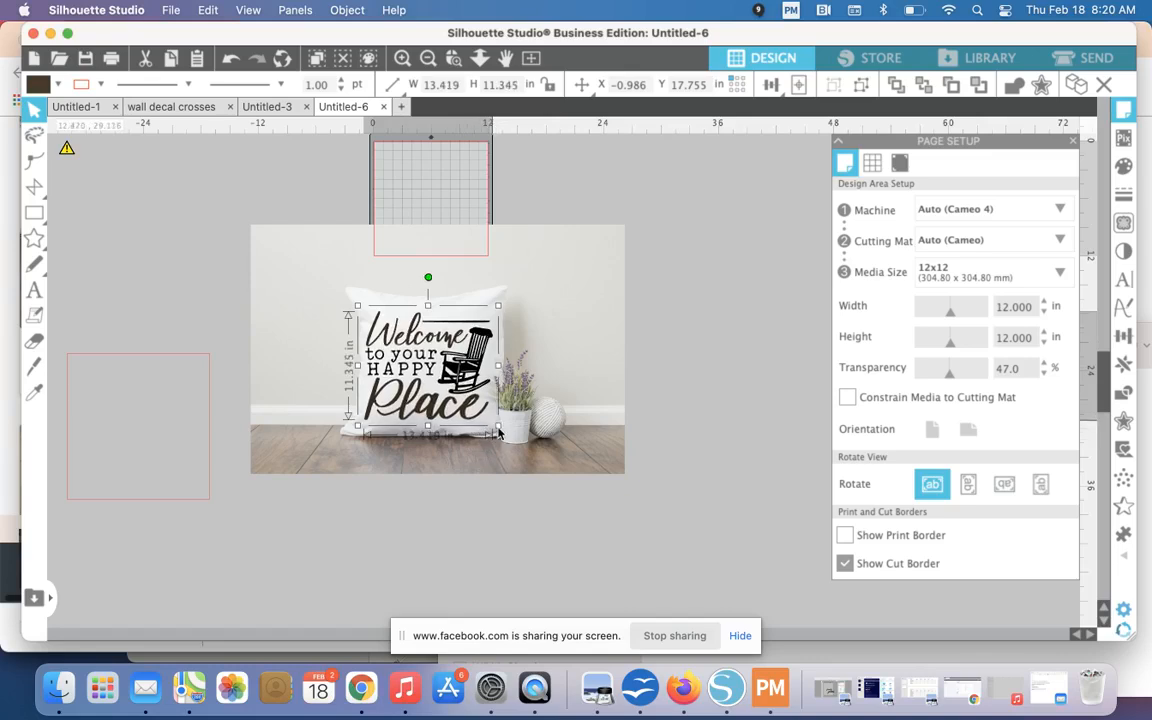
pyautogui.click(380, 533)
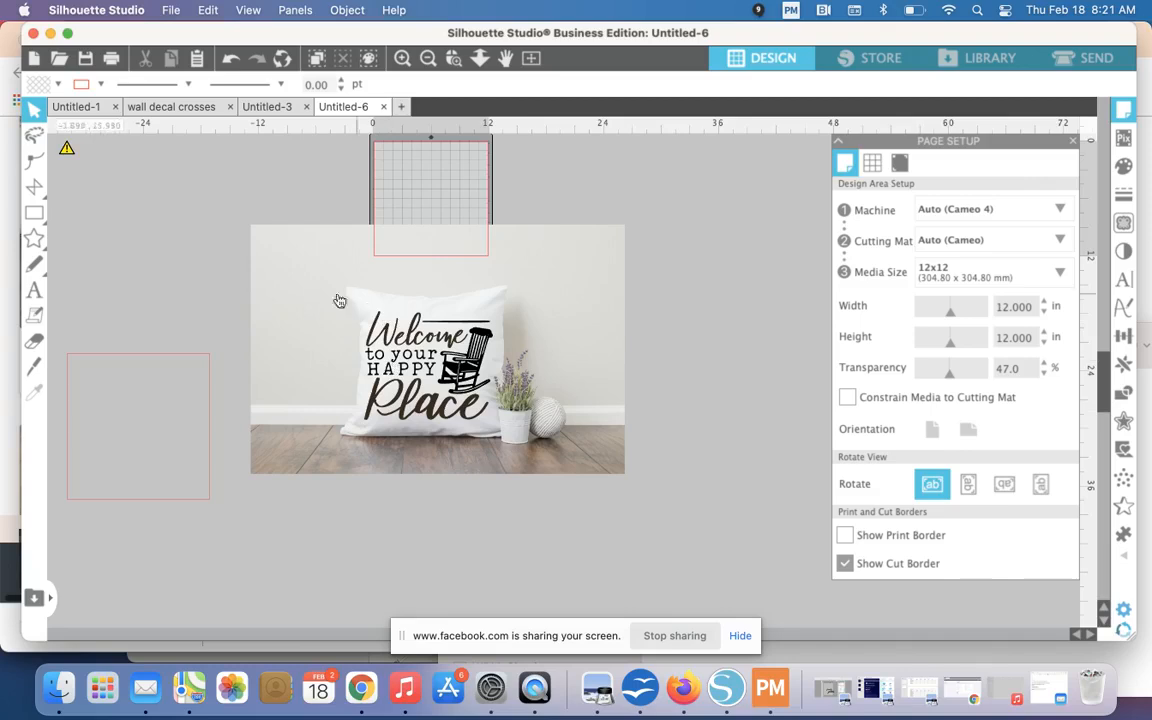
pyautogui.click(127, 356)
pyautogui.moveTo(127, 360)
pyautogui.mouseDown()
pyautogui.moveTo(186, 279)
pyautogui.moveTo(166, 281)
pyautogui.moveTo(493, 277)
pyautogui.moveTo(458, 300)
pyautogui.moveTo(165, 355)
pyautogui.moveTo(126, 348)
pyautogui.mouseUp()
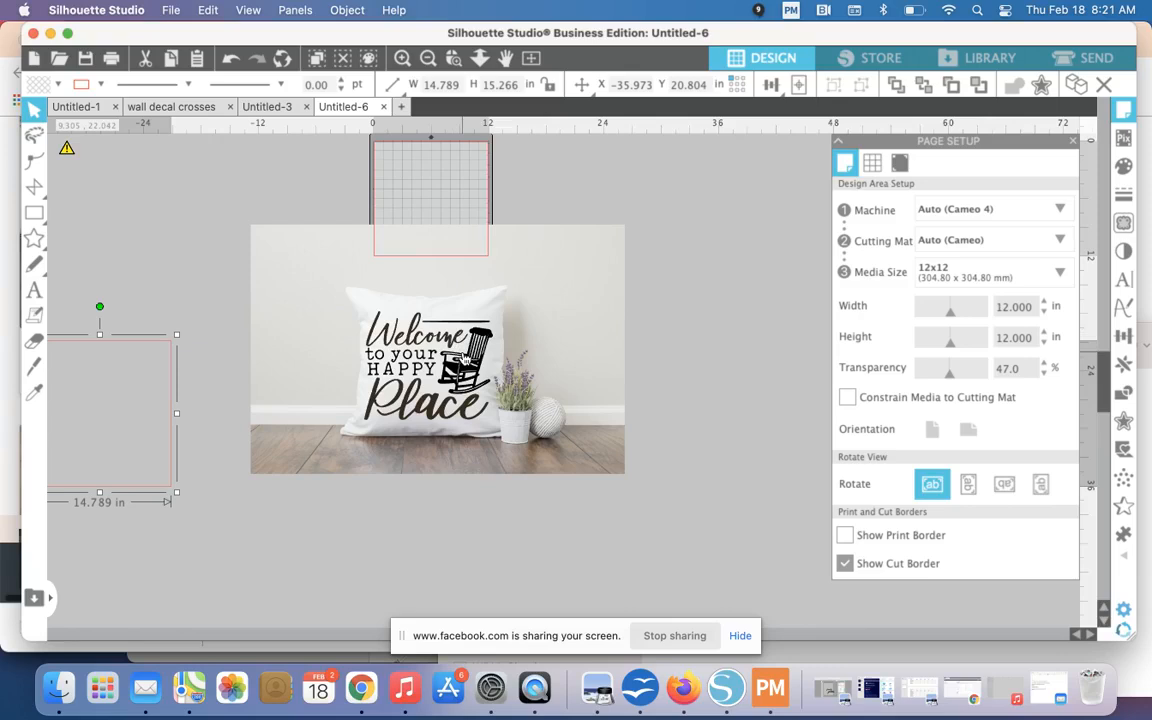
# - Set the grouped design's fill transparency to 11% and shift it slightly on the pillow
pyautogui.click(452, 368)
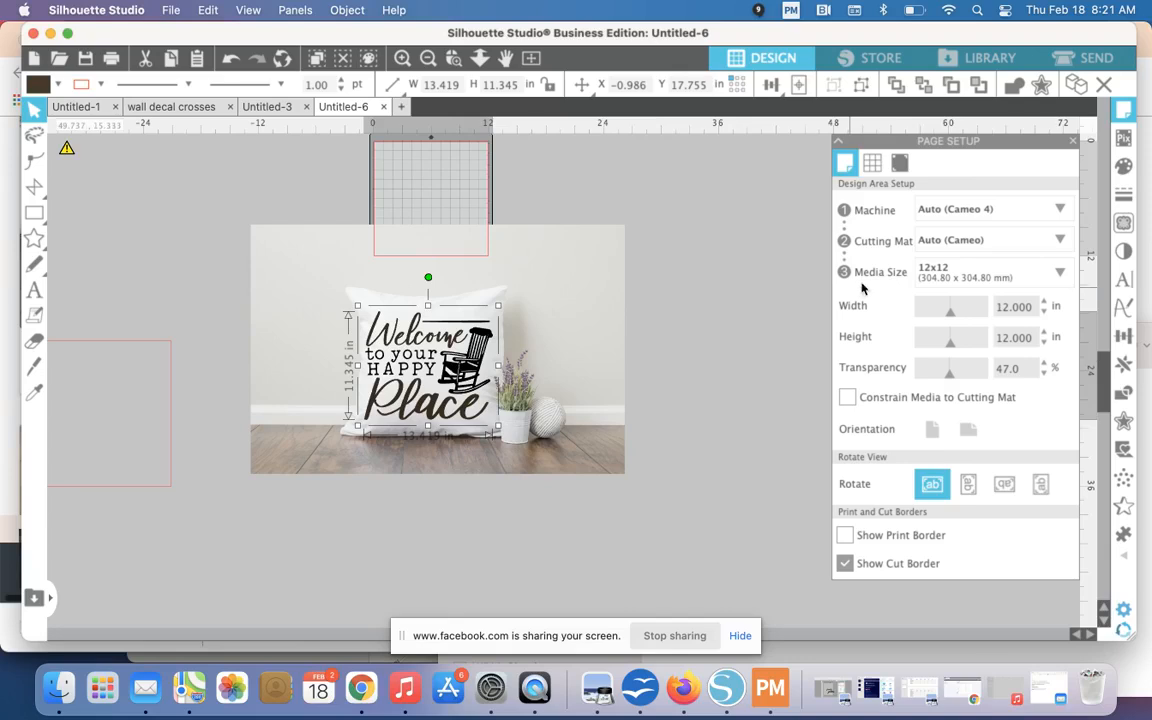
pyautogui.click(1075, 143)
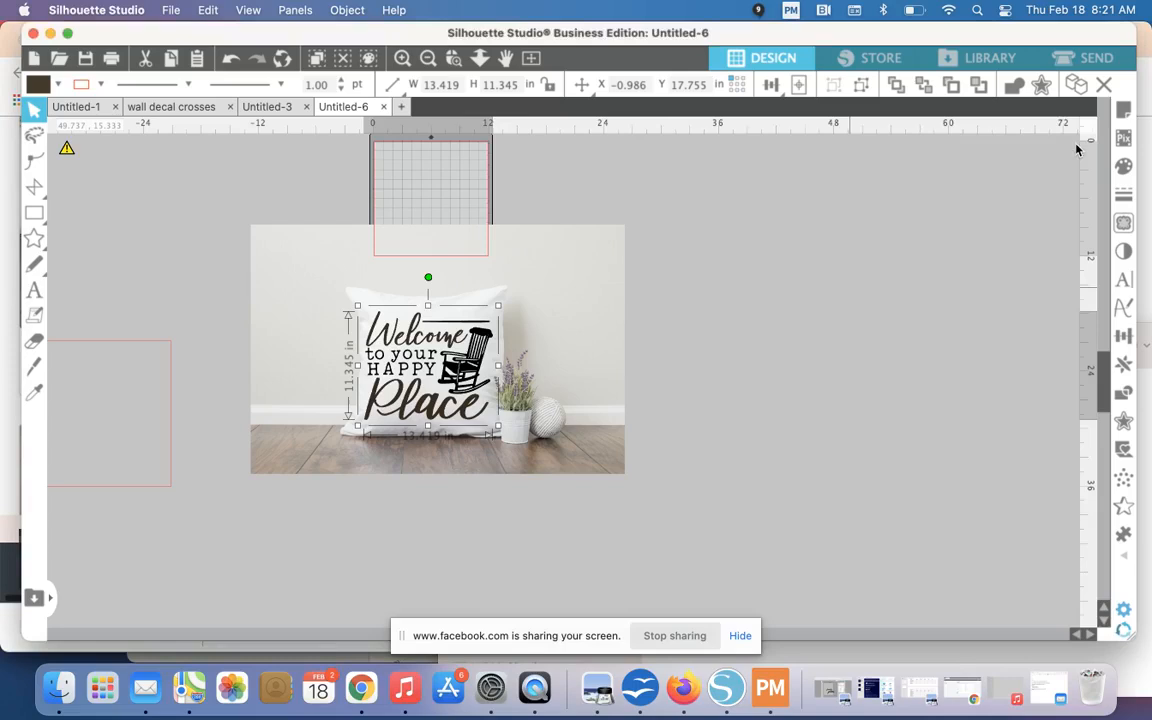
pyautogui.click(1124, 166)
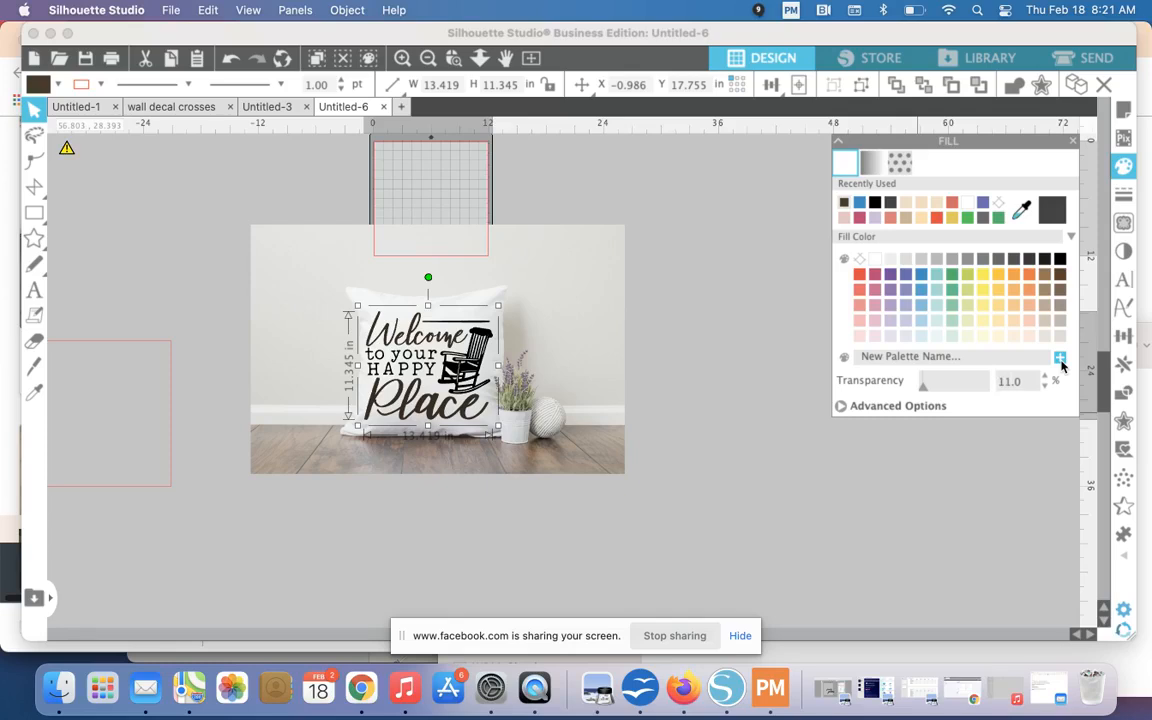
pyautogui.click(719, 496)
pyautogui.click(455, 373)
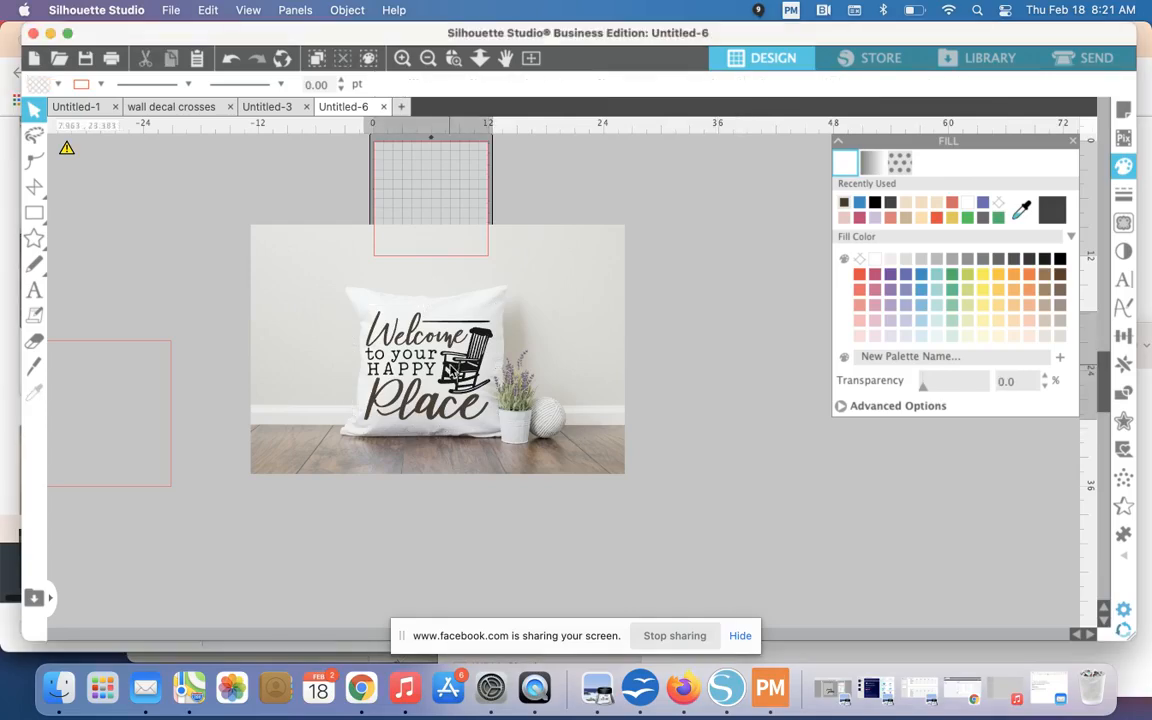
pyautogui.moveTo(455, 373); pyautogui.dragTo(455, 373)
# - Move the pillow photo up and away from the design so the design sits on the blank background
pyautogui.click(400, 60)
pyautogui.click(398, 62)
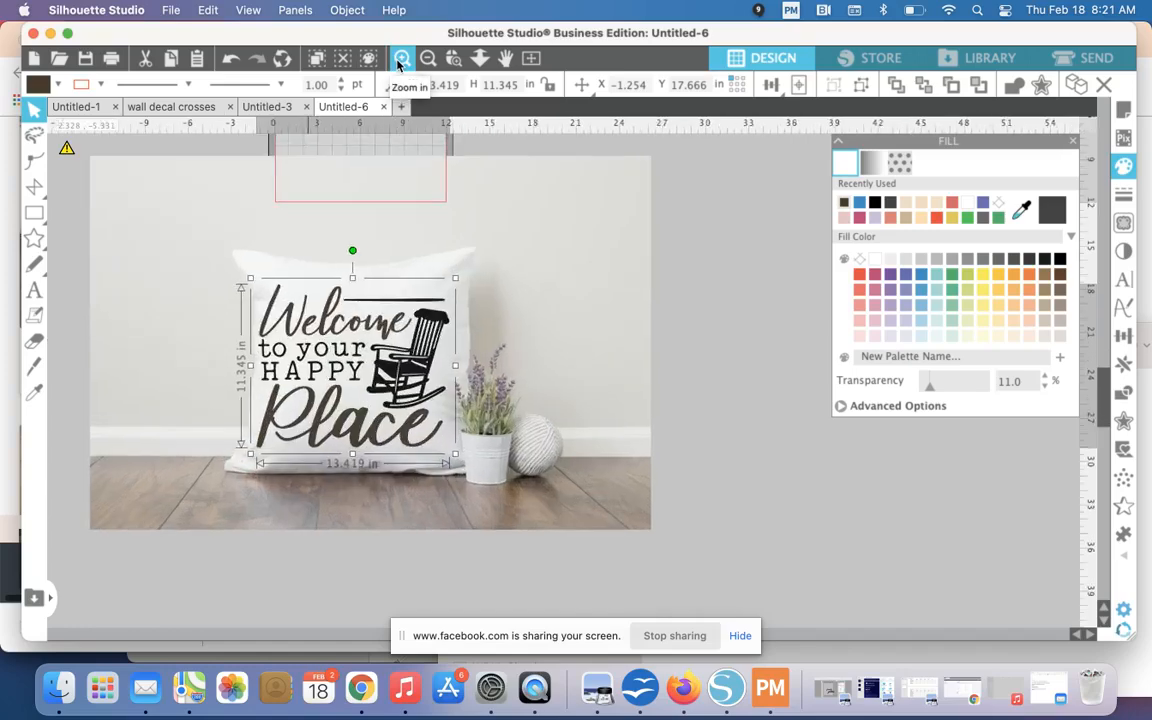
pyautogui.click(398, 62)
pyautogui.hscroll(-5, 347, 262)
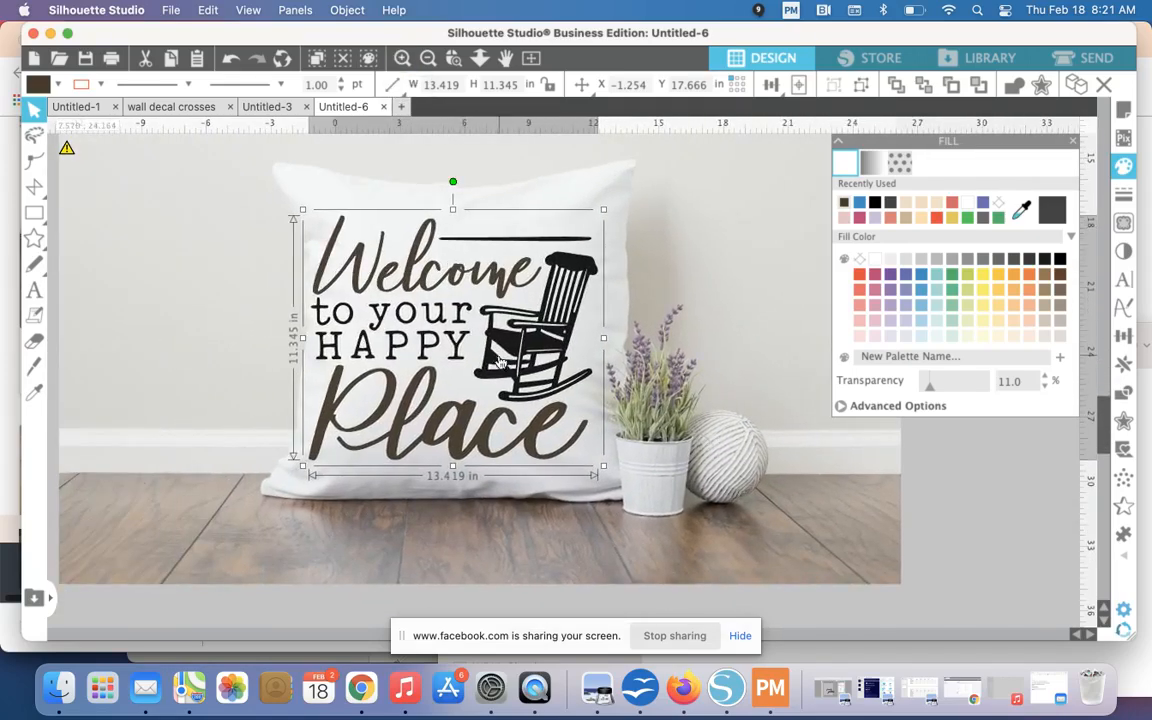
pyautogui.moveTo(548, 331); pyautogui.dragTo(688, 3)
pyautogui.click(616, 335)
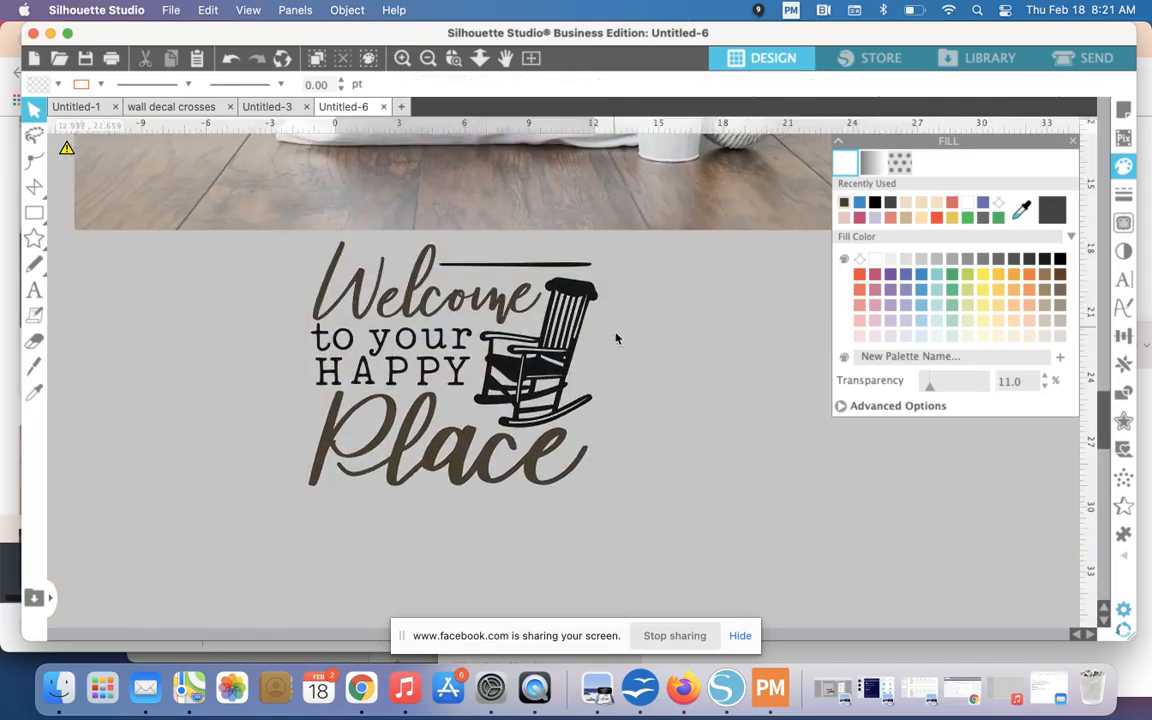
# - Fill the entire grouped design with black and move the pillow photo back behind it
pyautogui.click(560, 340)
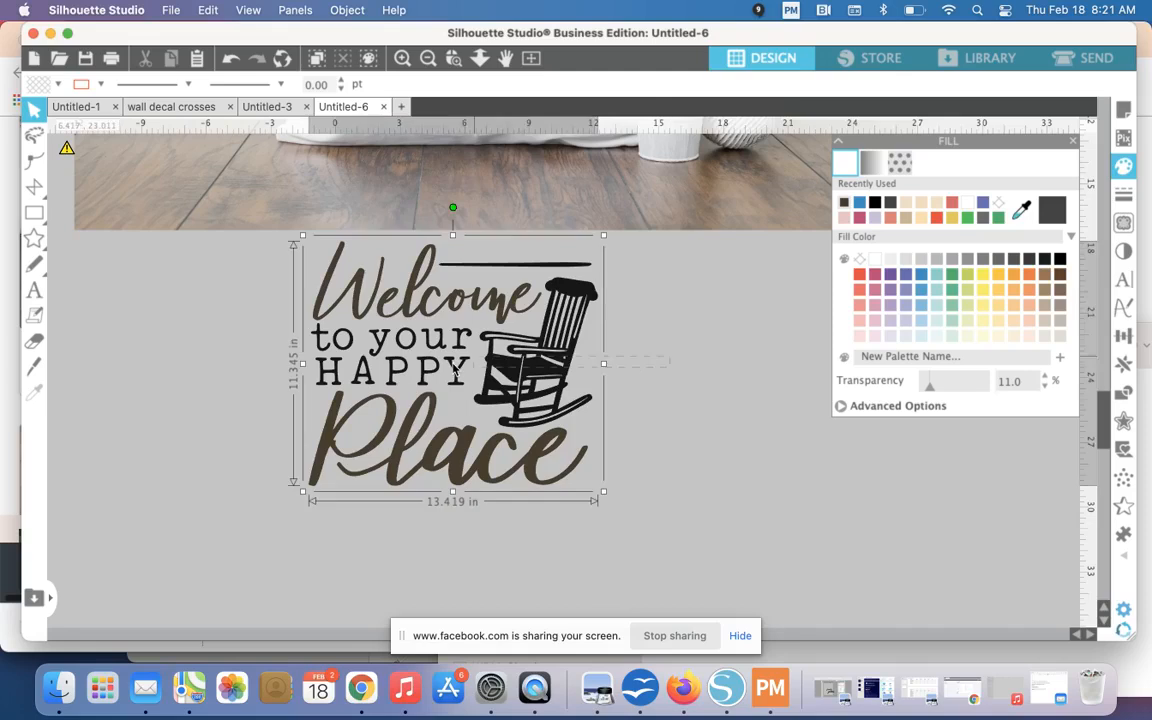
pyautogui.click(875, 203)
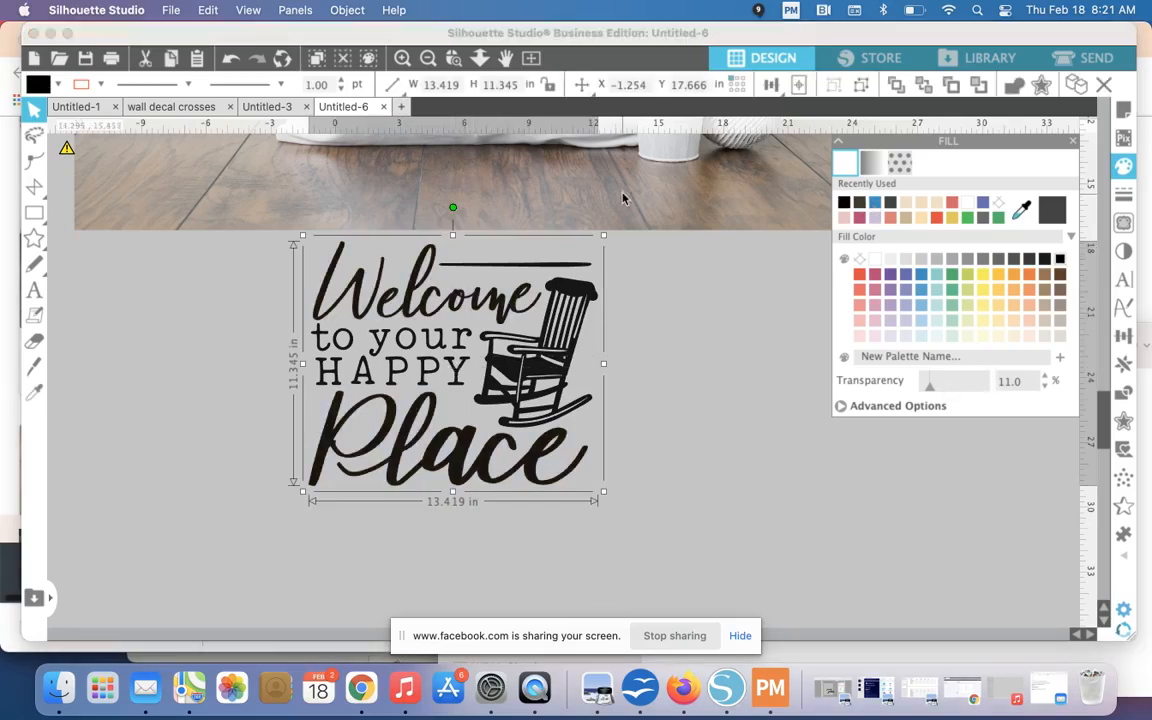
pyautogui.click(430, 59)
pyautogui.moveTo(486, 186); pyautogui.dragTo(531, 420)
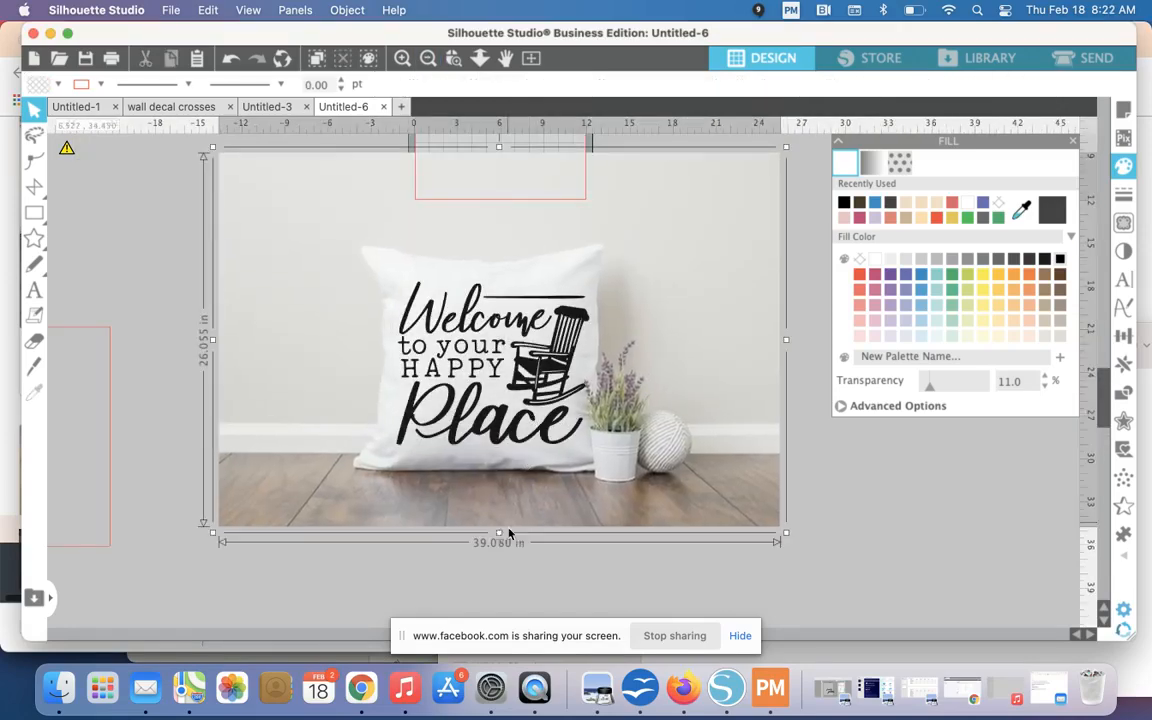
# - Duplicate the pillow photo together with its design and place the copy beside the original
pyautogui.click(456, 405)
pyautogui.hscroll(5, 501, 545)
pyautogui.scroll(-2, 501, 545)
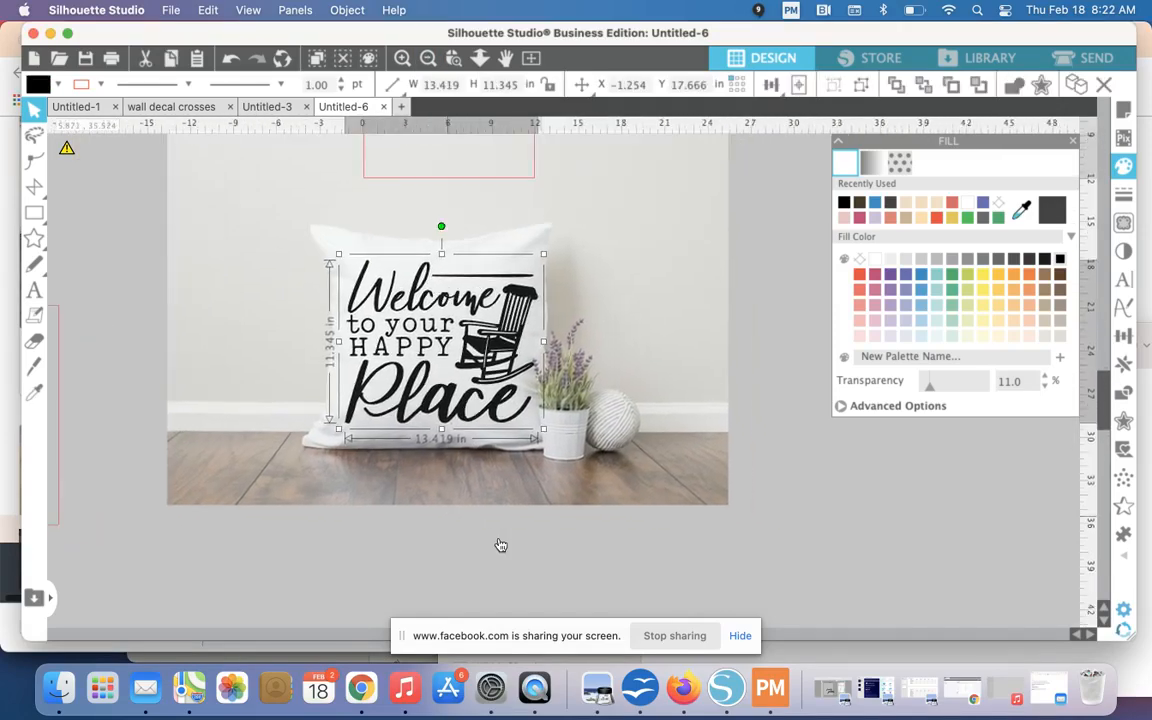
pyautogui.click(350, 316)
pyautogui.press('super+c')
pyautogui.press('super+v')
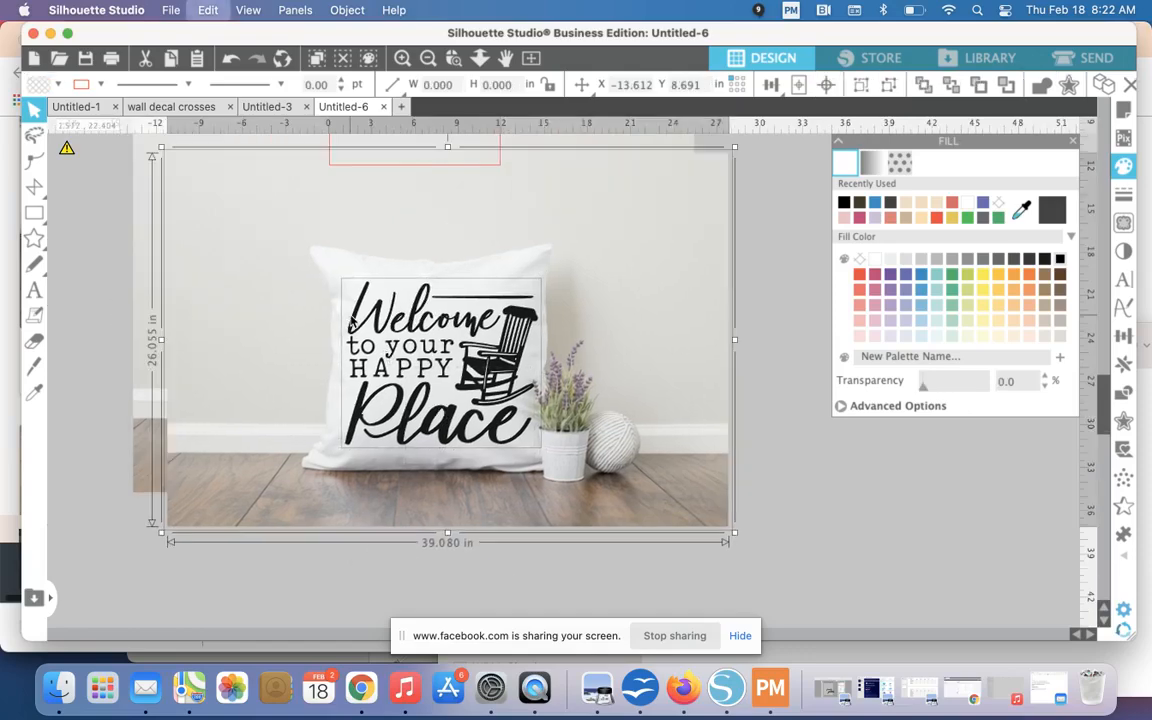
pyautogui.moveTo(490, 326); pyautogui.dragTo(896, 282)
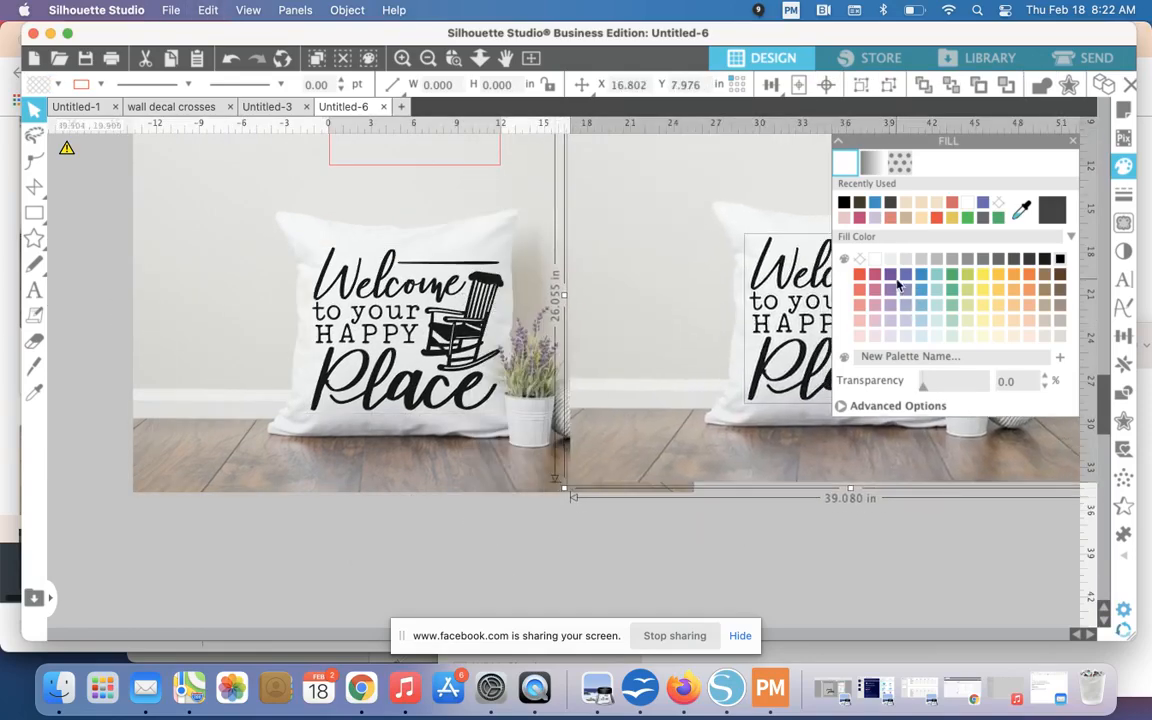
pyautogui.hscroll(4, 805, 338)
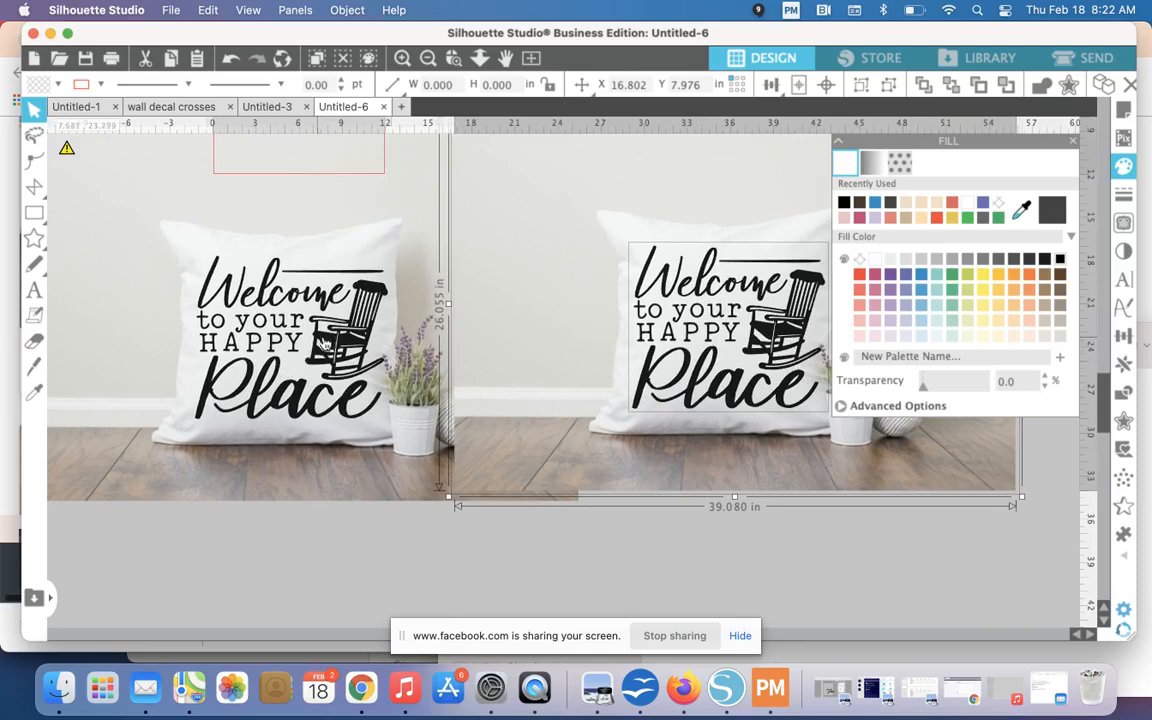
# - Set the fill transparency of the design on the duplicated pillow mockup to 0%
pyautogui.click(292, 312)
pyautogui.click(763, 333)
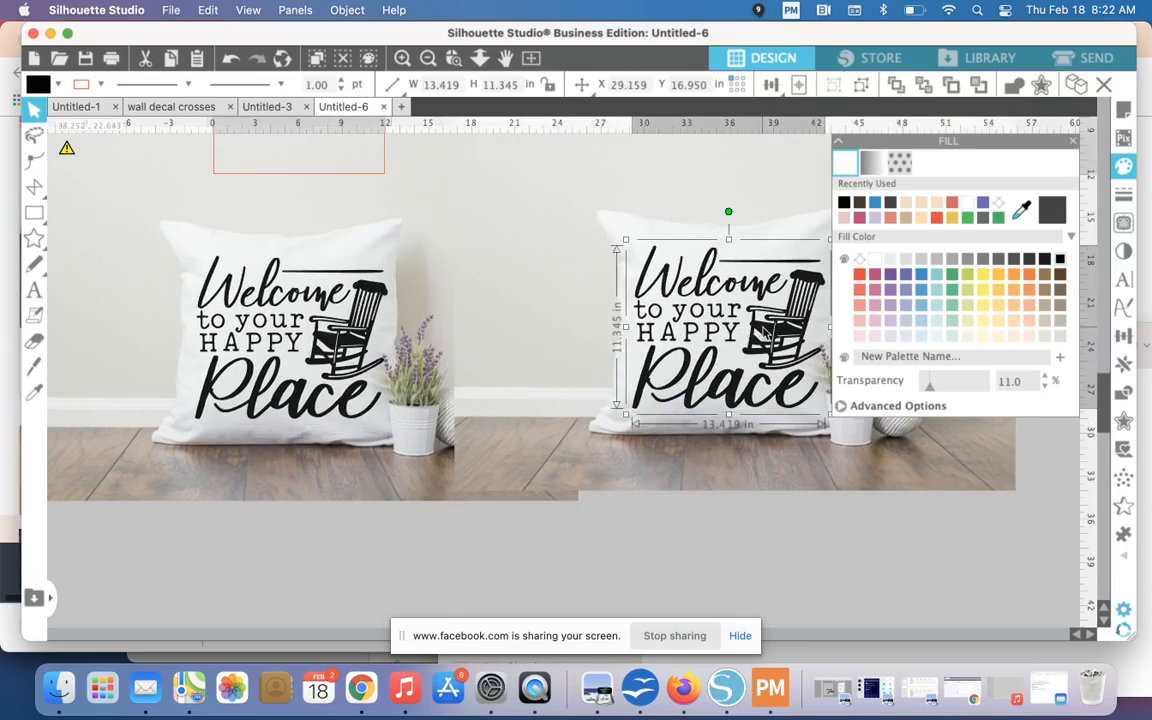
pyautogui.click(913, 390)
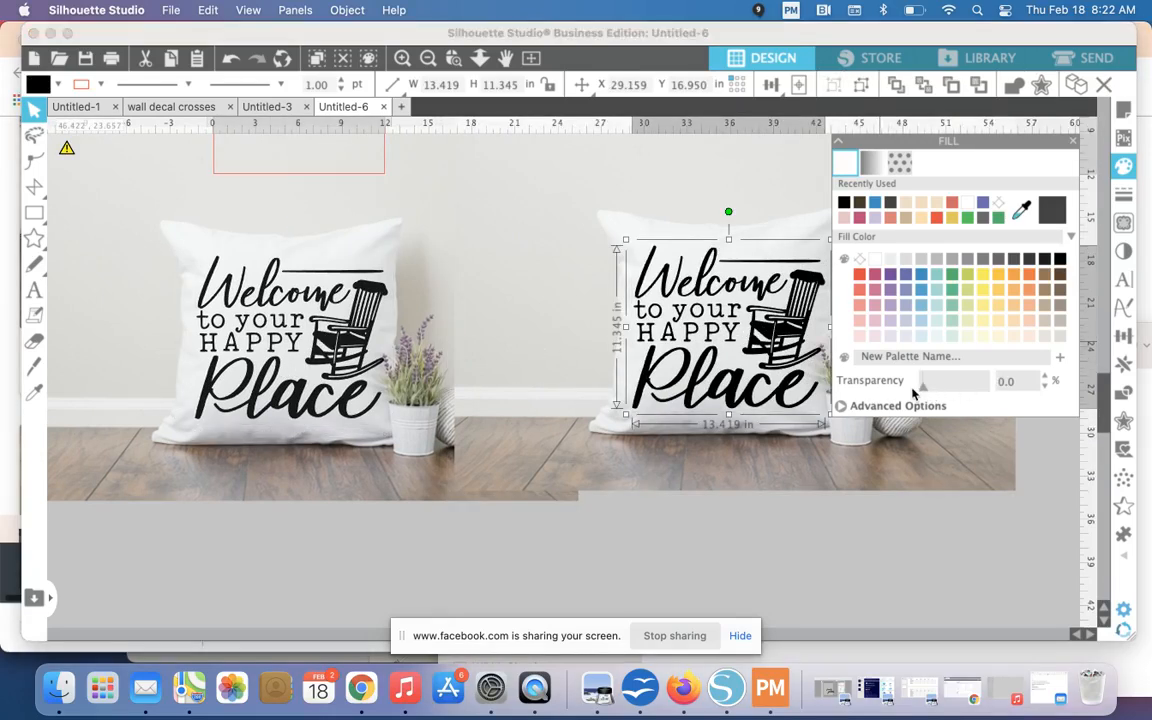
pyautogui.click(759, 530)
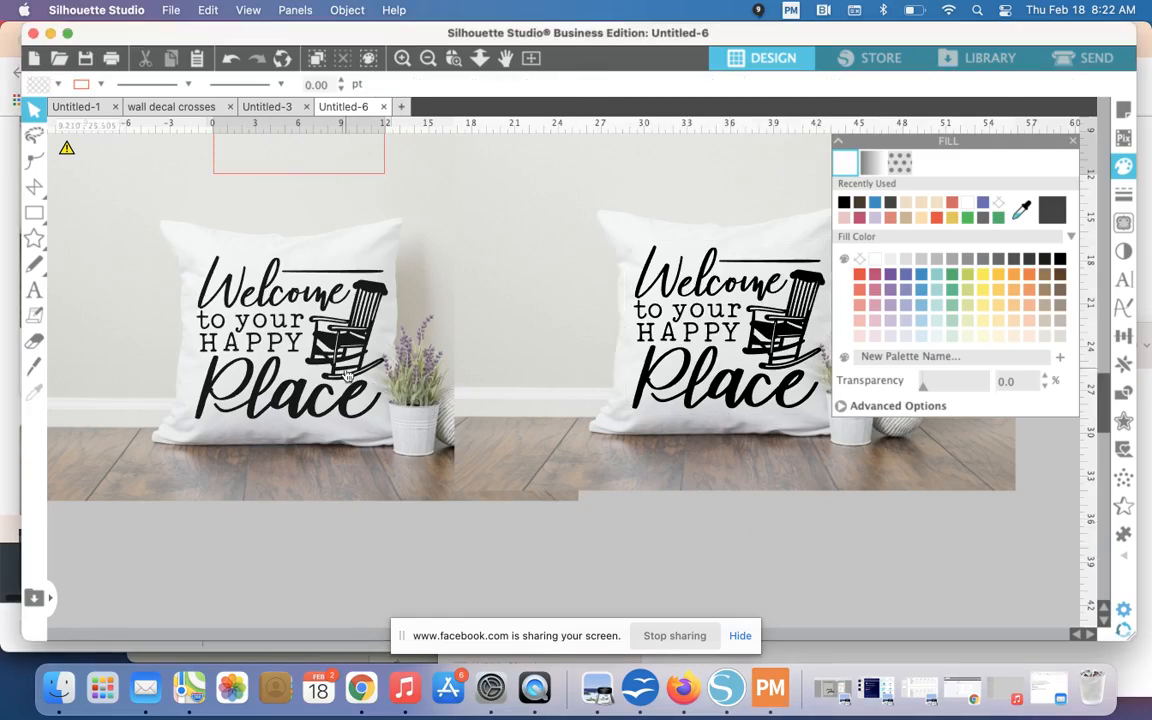
# - Select the designs on both white pillows and fill them with the custom dark red 8C1400
pyautogui.click(303, 305)
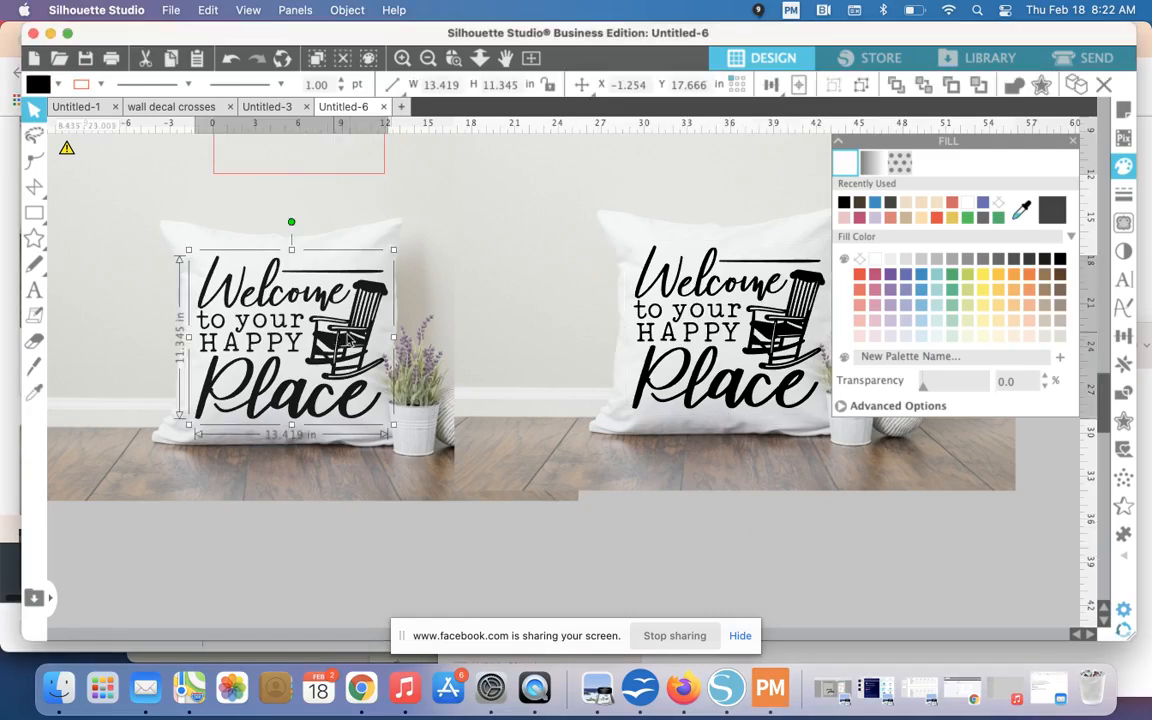
pyautogui.keyDown('shift'); pyautogui.click(701, 335); pyautogui.keyUp('shift')
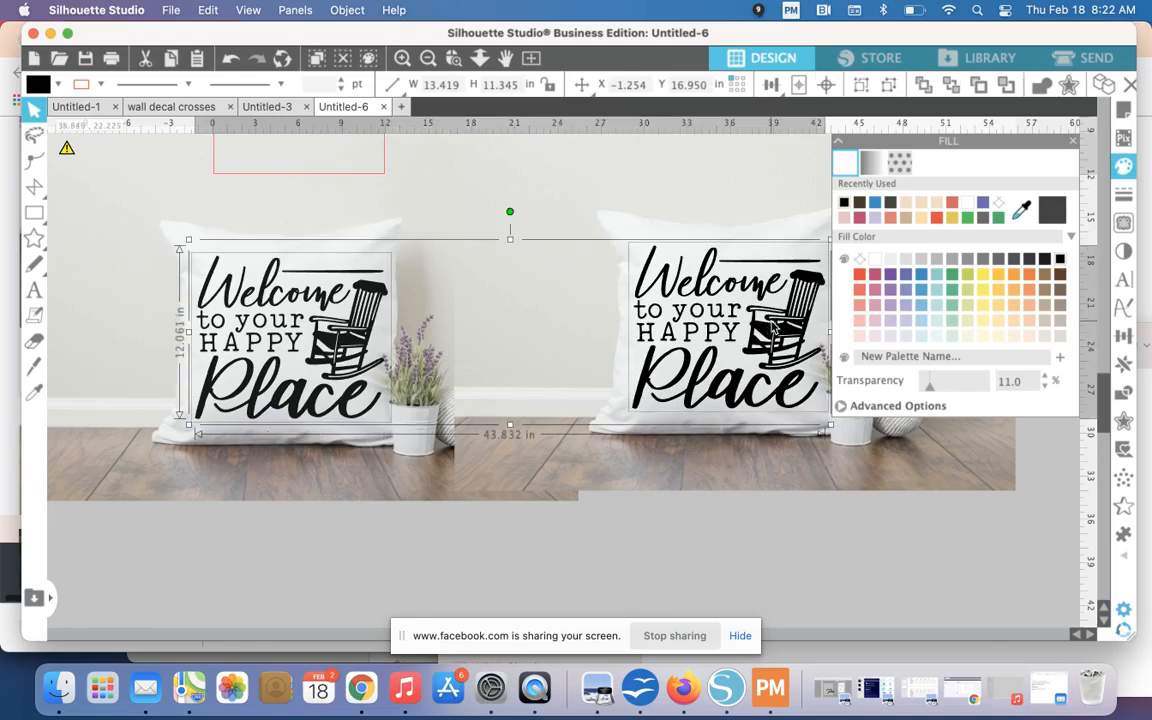
pyautogui.click(841, 406)
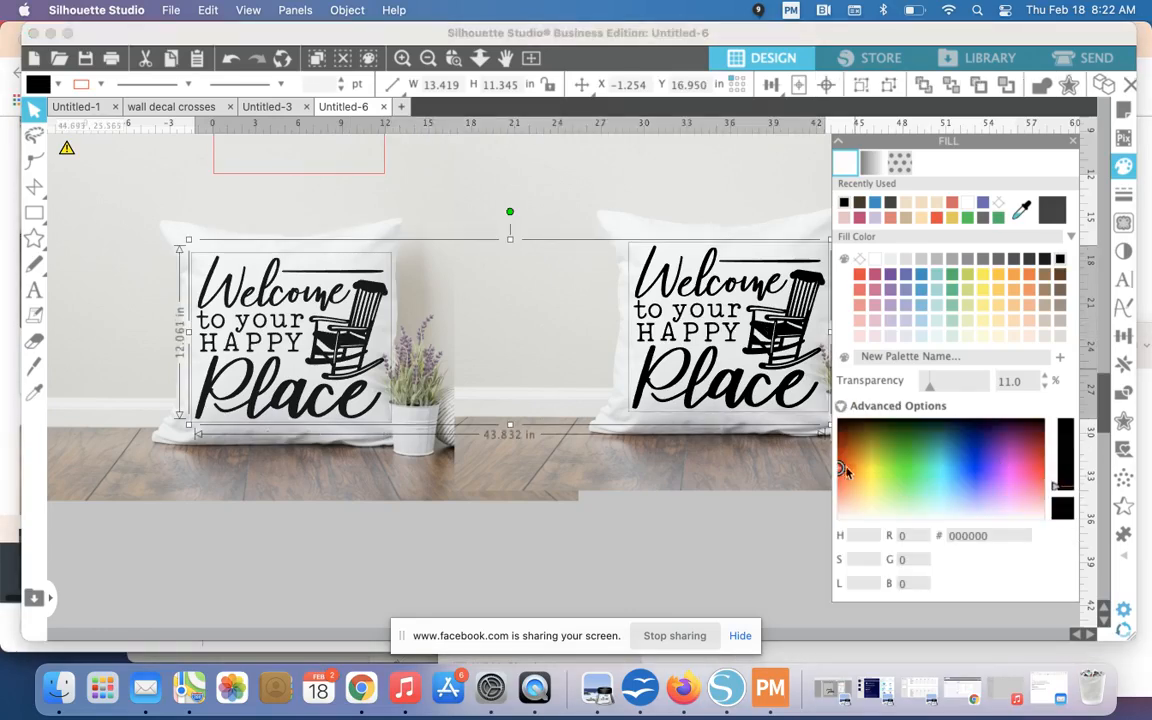
pyautogui.click(843, 467)
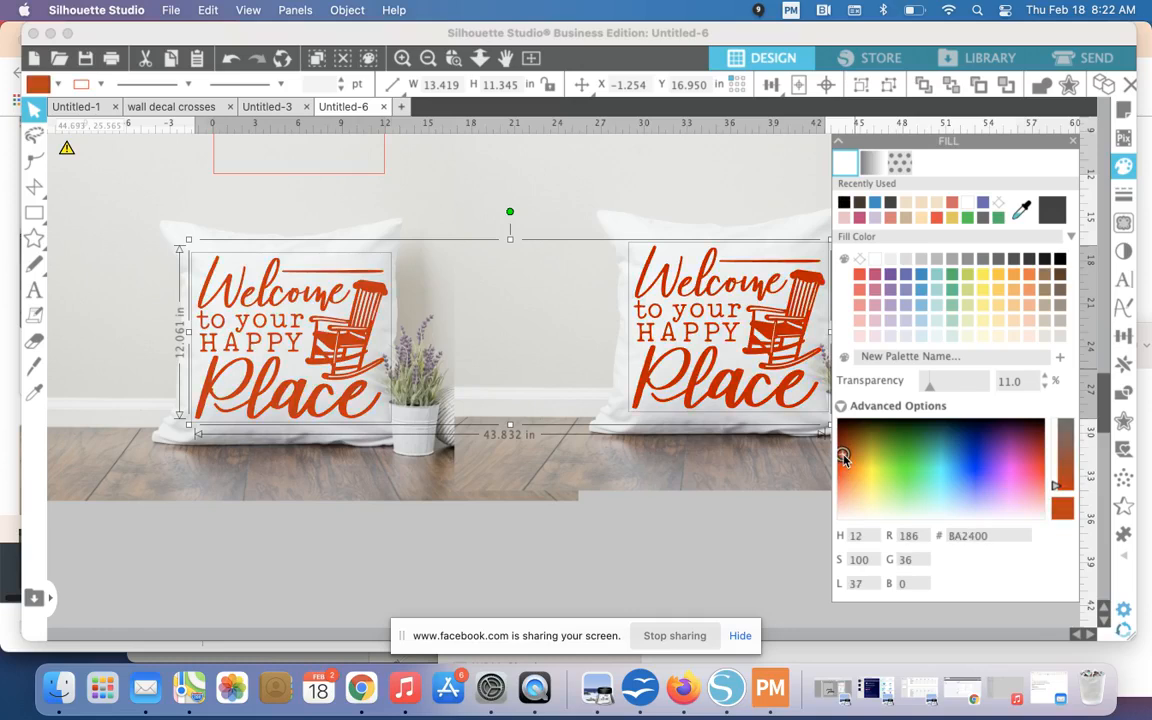
pyautogui.moveTo(841, 450); pyautogui.dragTo(842, 446)
pyautogui.click(332, 437)
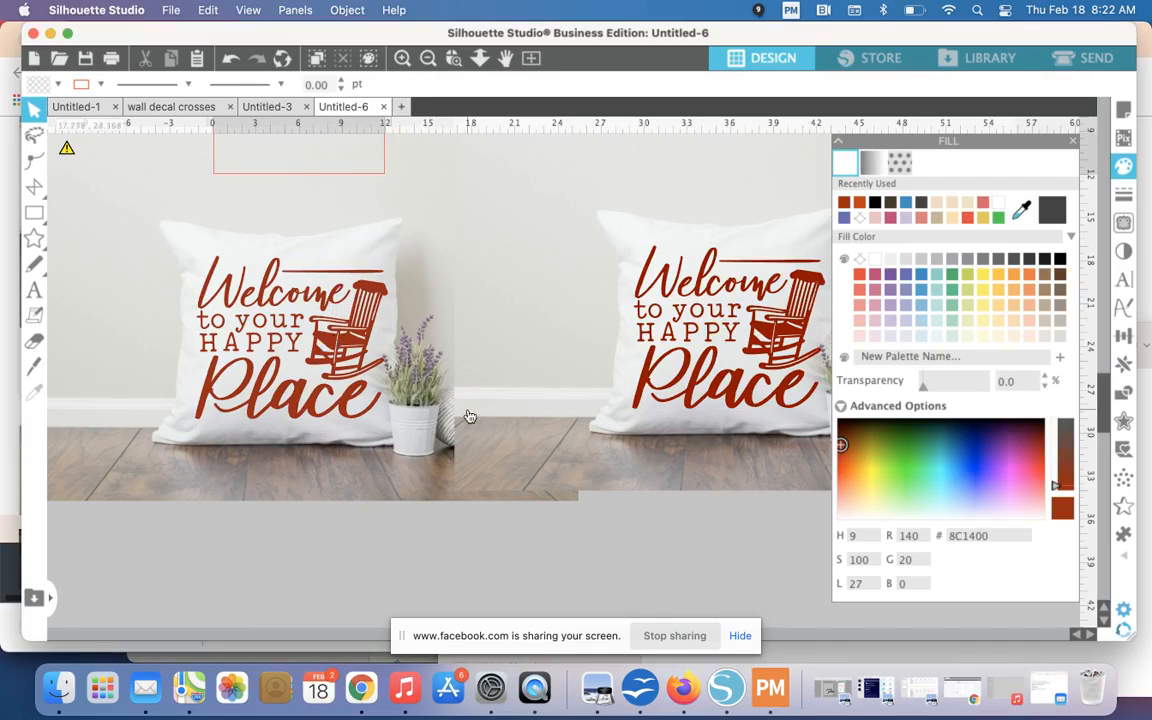
# - Try the blue 1B7CB7 fill on both pillow designs, and set them back to black
pyautogui.click(306, 330)
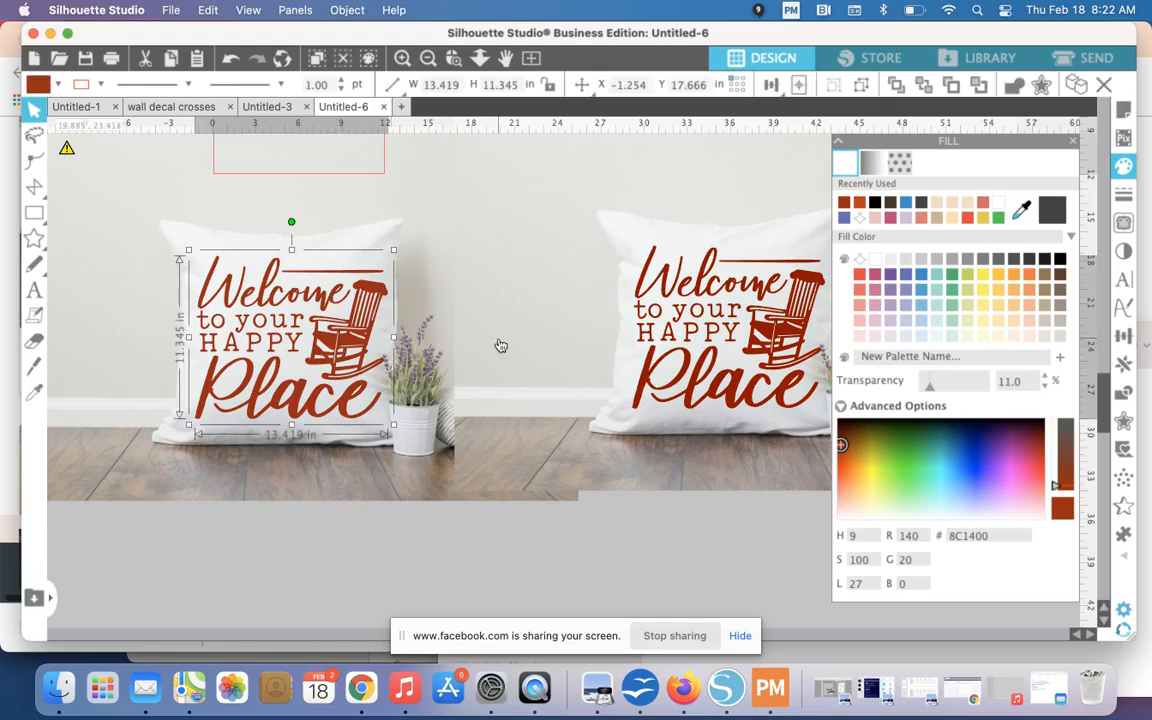
pyautogui.keyDown('shift'); pyautogui.click(783, 330); pyautogui.keyUp('shift')
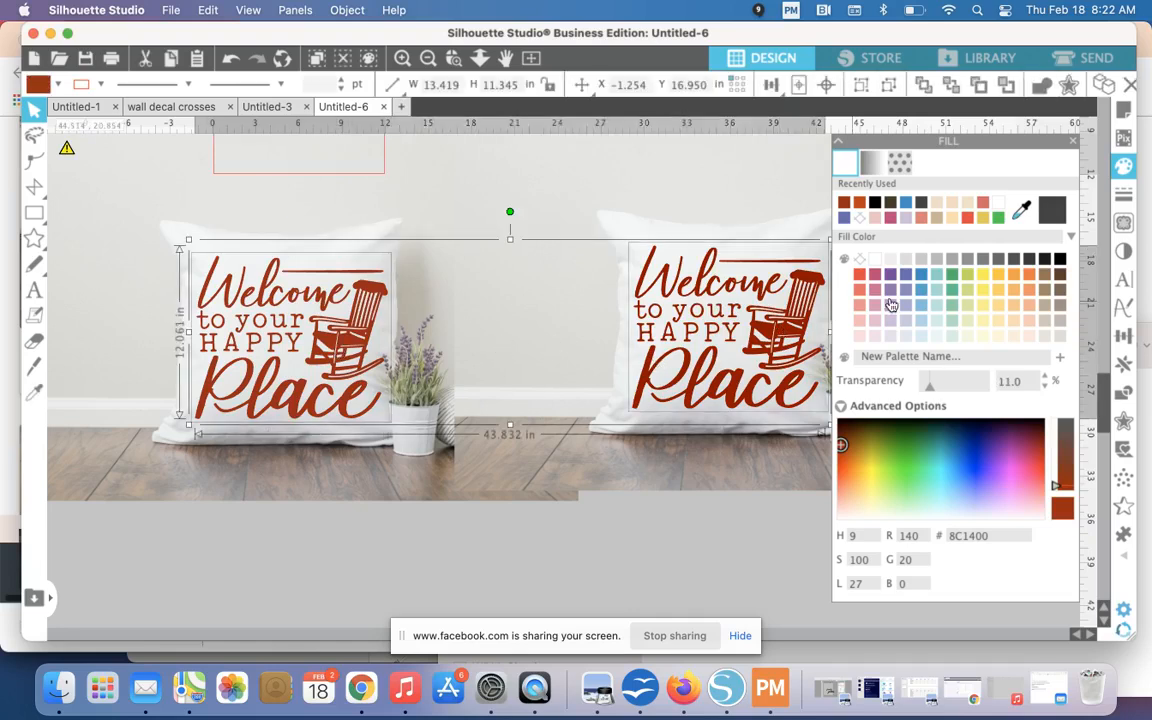
pyautogui.click(920, 281)
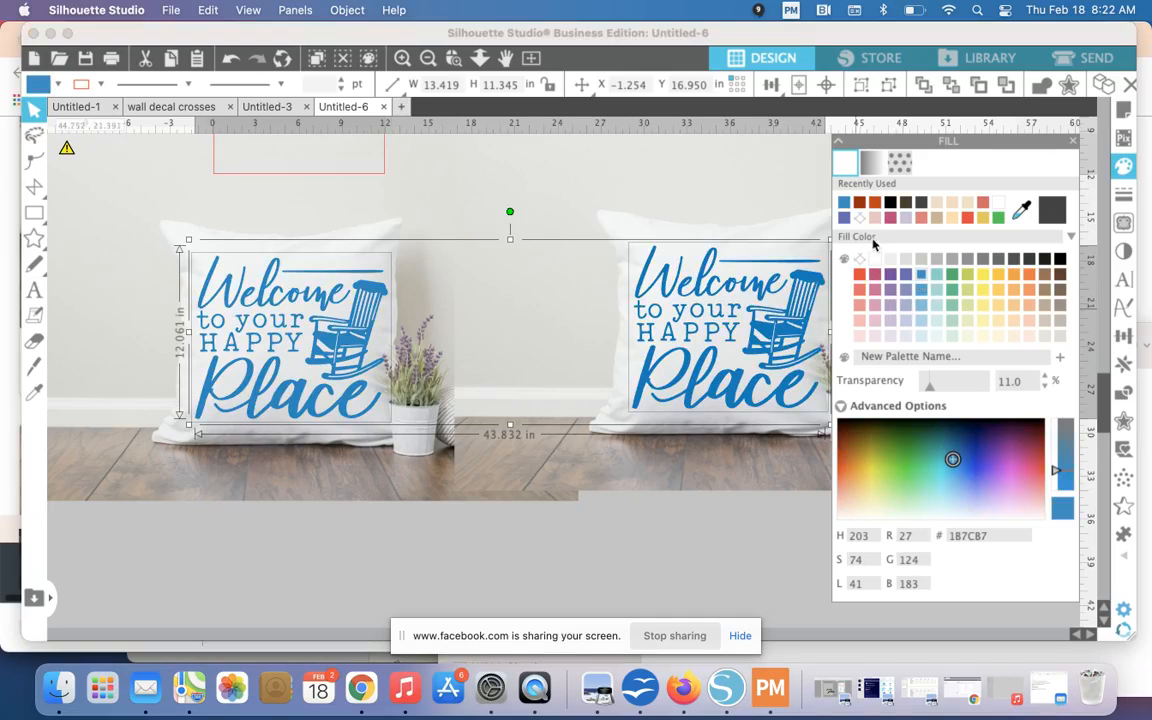
pyautogui.click(891, 203)
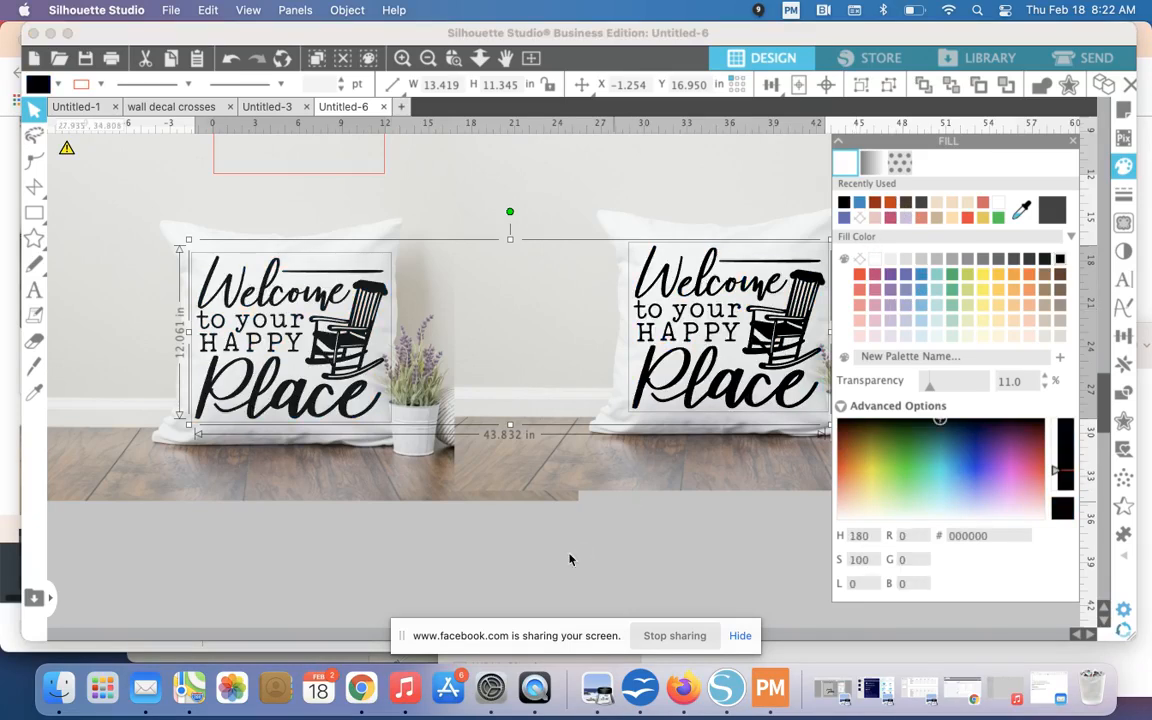
pyautogui.click(560, 555)
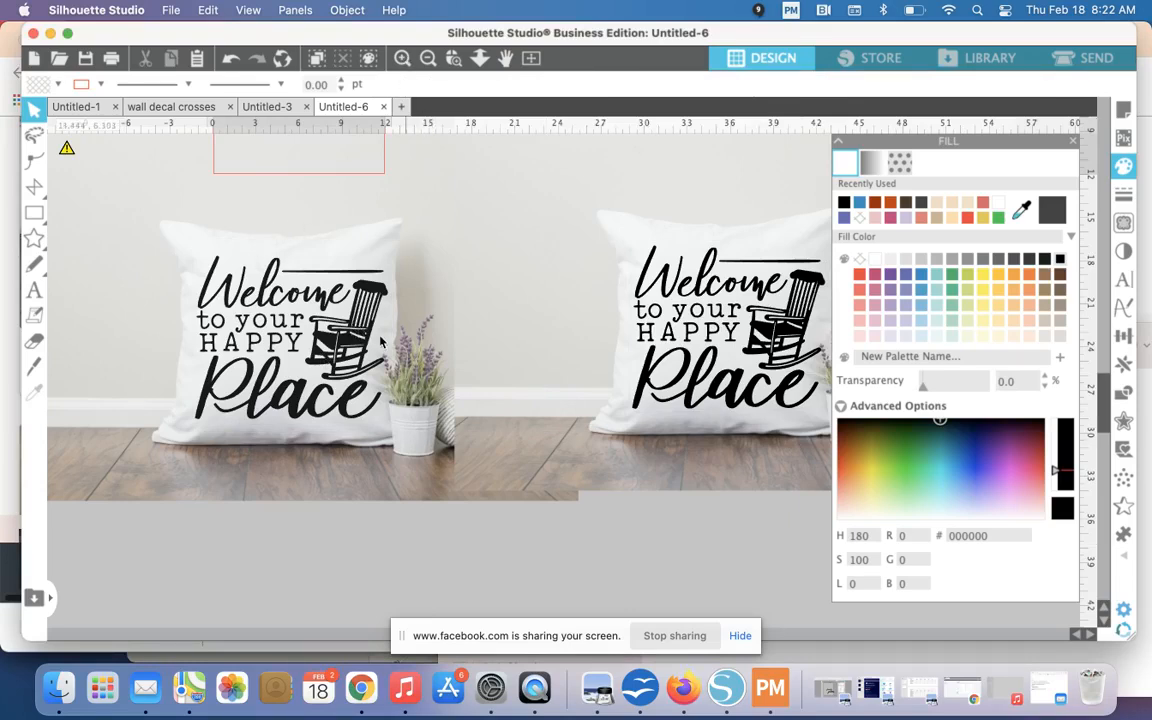
# - Move the design from the original white pillow mockup onto the beige pillow photo with the fur rug
pyautogui.scroll(8, 380, 342)
pyautogui.hscroll(-6, 380, 342)
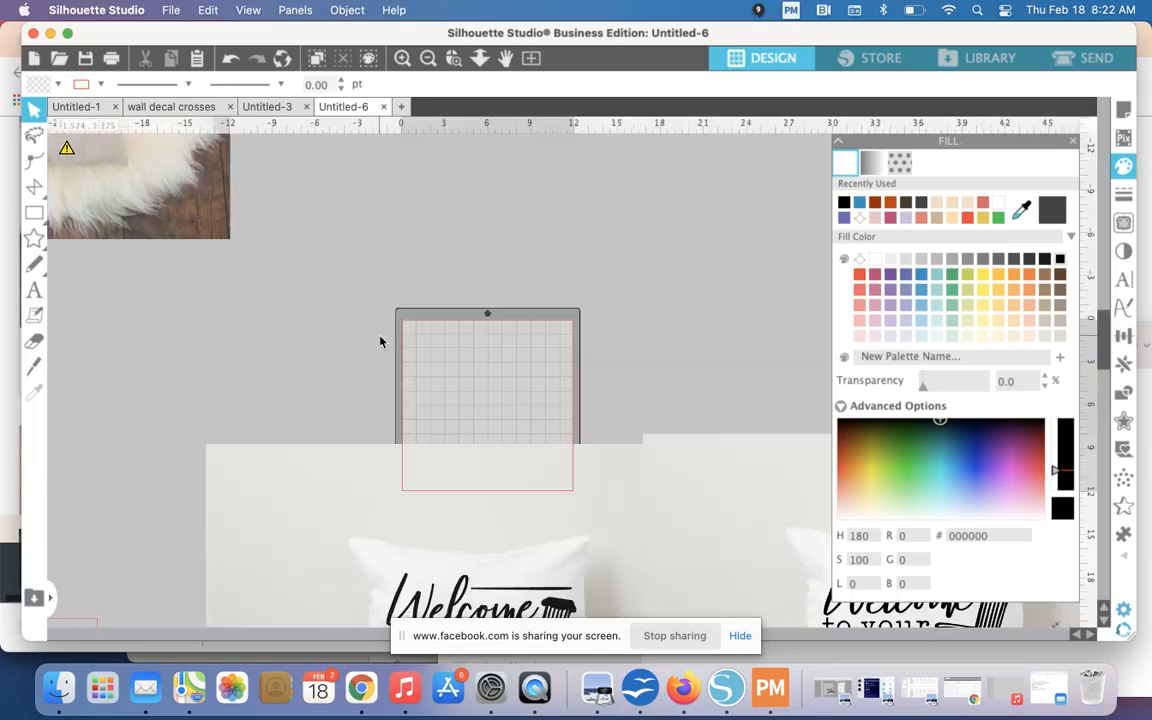
pyautogui.scroll(4, 147, 244)
pyautogui.hscroll(-3, 147, 244)
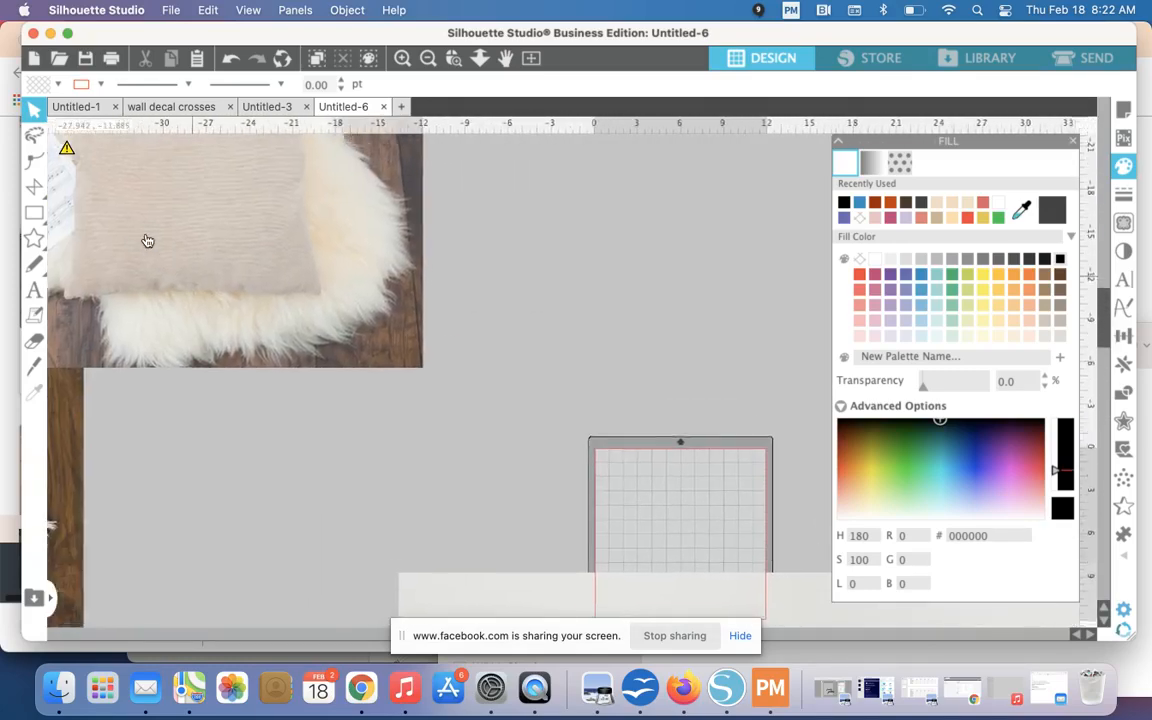
pyautogui.scroll(3, 245, 325)
pyautogui.hscroll(-2, 245, 325)
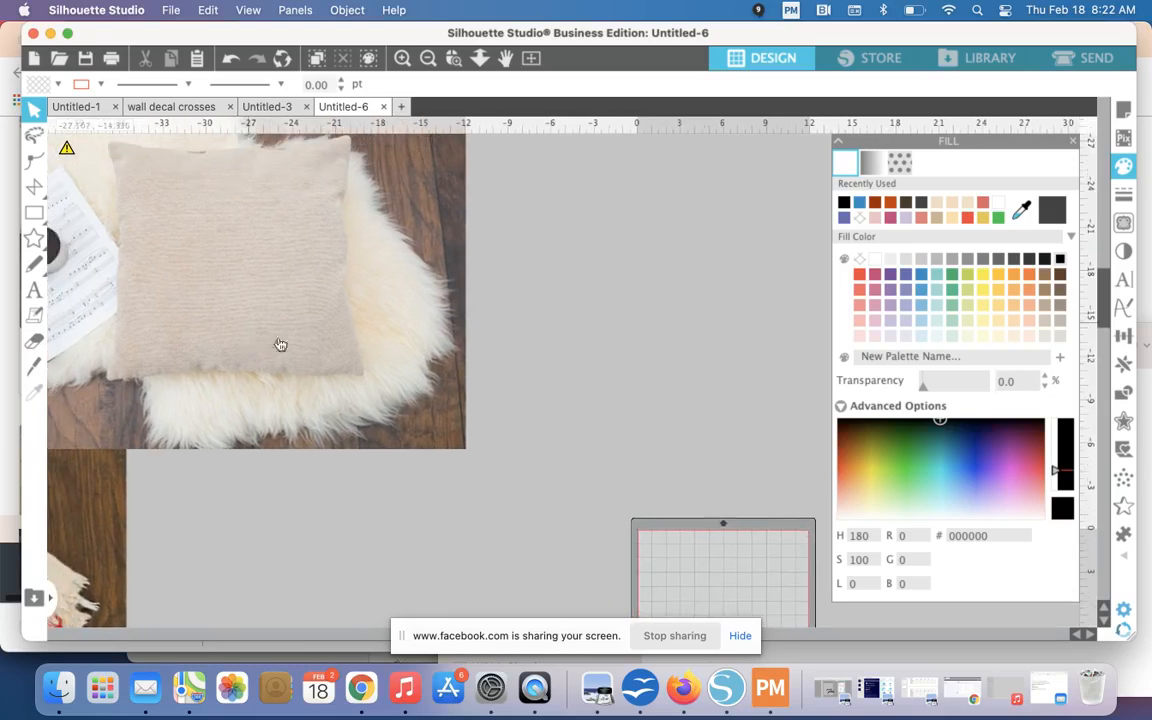
pyautogui.scroll(-3, 527, 595)
pyautogui.scroll(2, 496, 566)
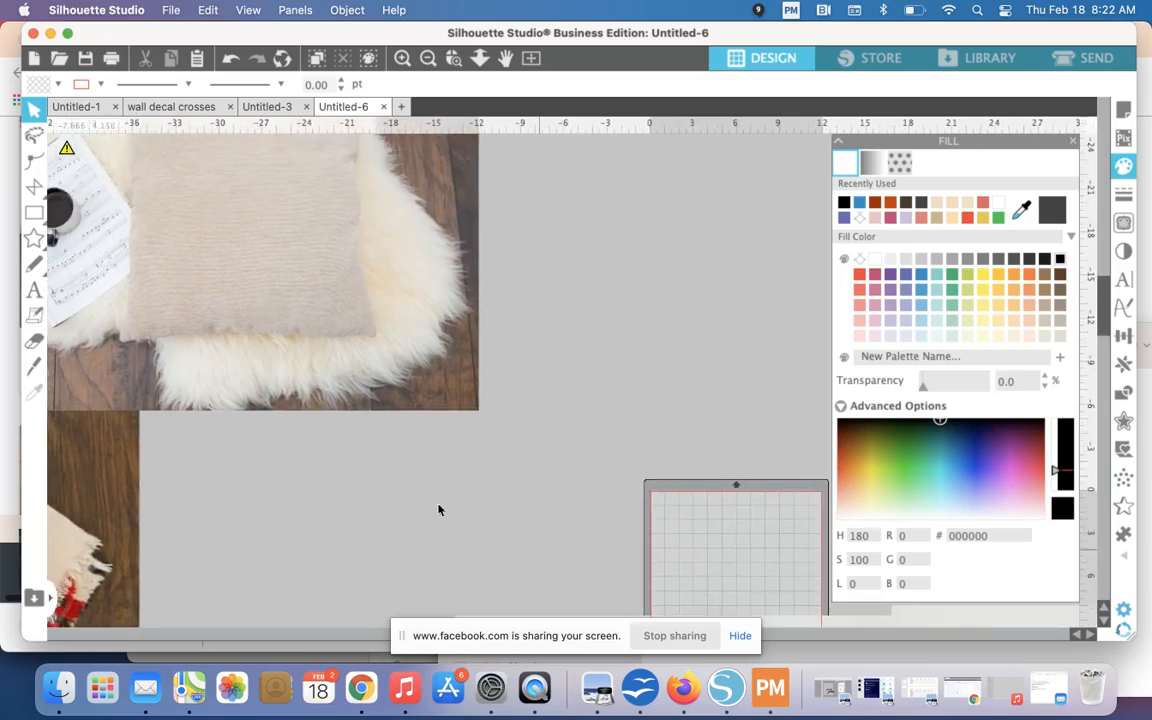
pyautogui.scroll(-6, 411, 465)
pyautogui.hscroll(2, 411, 465)
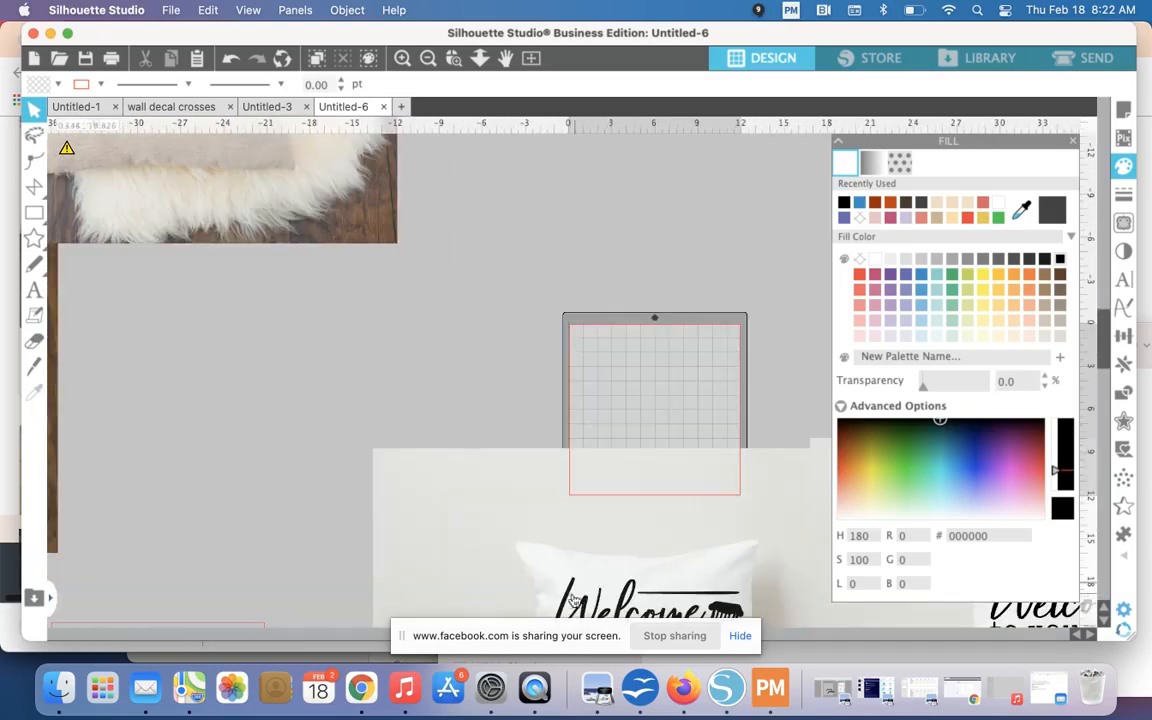
pyautogui.moveTo(535, 578); pyautogui.dragTo(237, 99)
pyautogui.hscroll(-3, 296, 345)
pyautogui.scroll(1, 296, 345)
pyautogui.click(242, 393)
pyautogui.scroll(5, 242, 393)
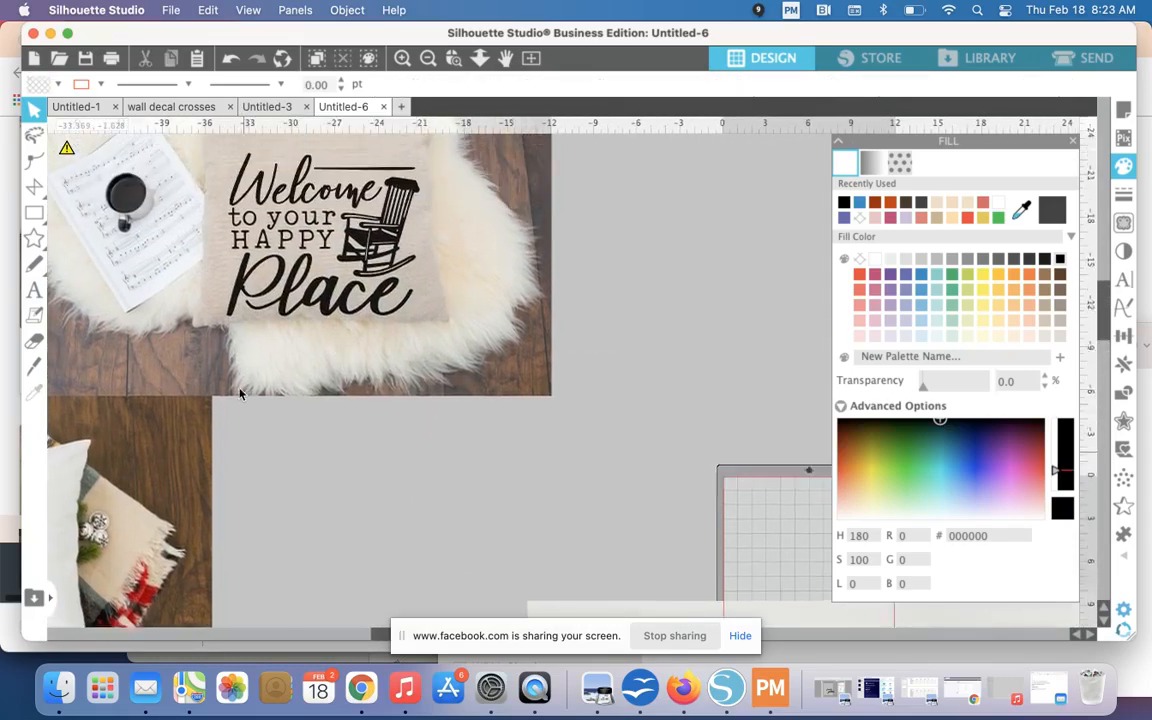
# - Position the design centrally on the beige pillow and fill it with white
pyautogui.moveTo(370, 328); pyautogui.dragTo(366, 303)
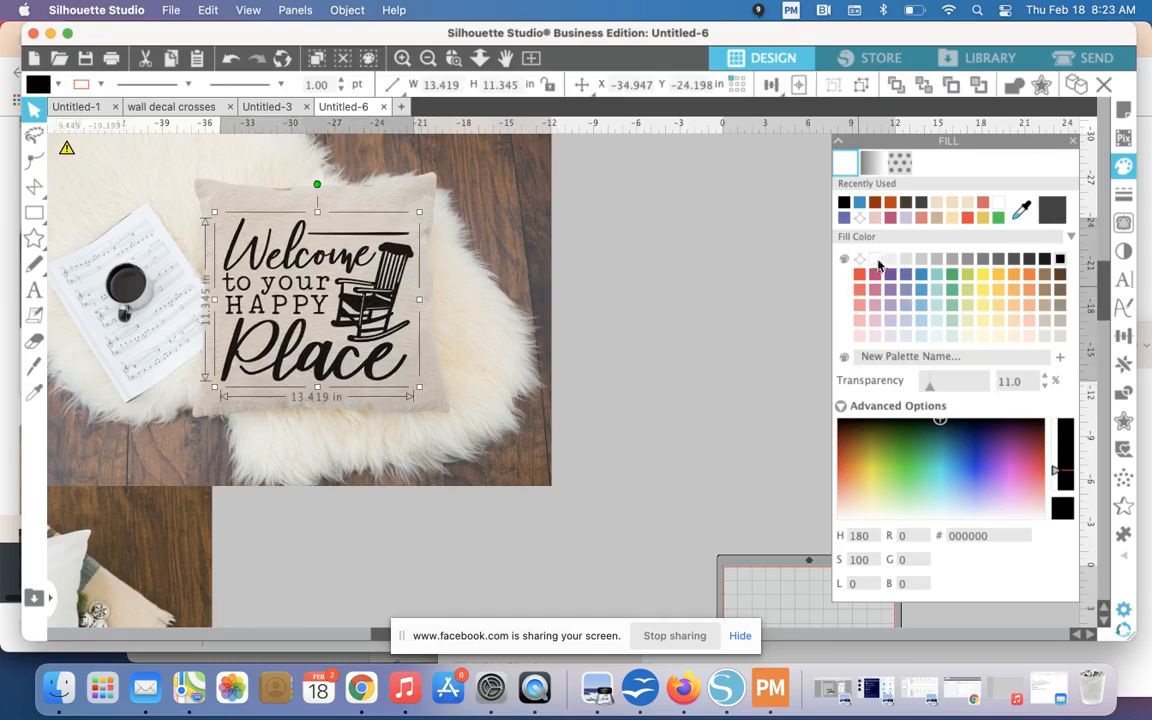
pyautogui.click(876, 259)
pyautogui.click(340, 107)
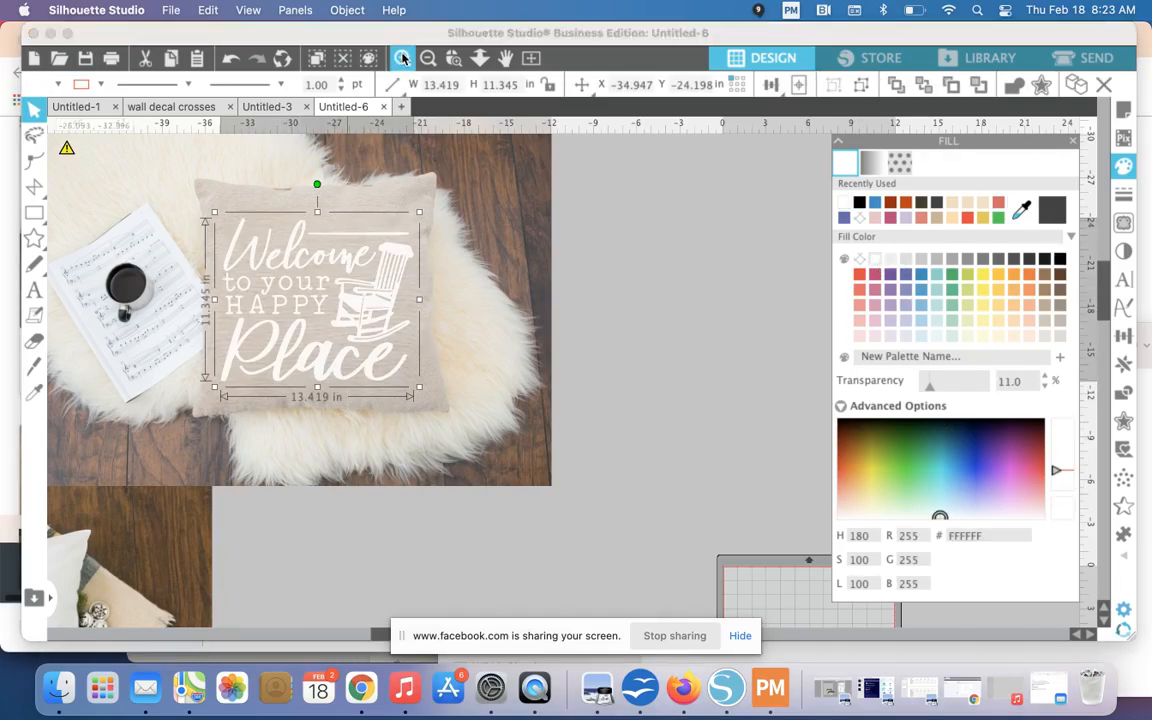
# - Compare the white design against the beige fabric texture at 0% transparency and set its fill transparency to 16%
pyautogui.click(403, 59)
pyautogui.click(403, 59)
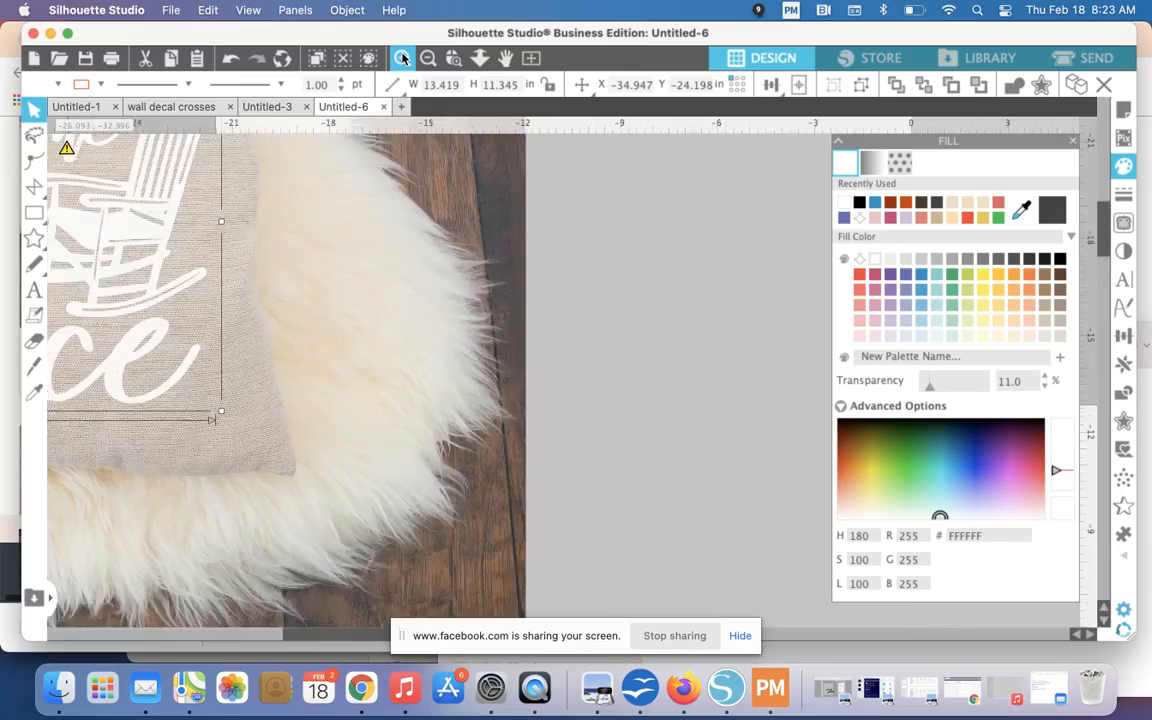
pyautogui.click(403, 59)
pyautogui.hscroll(-10, 255, 245)
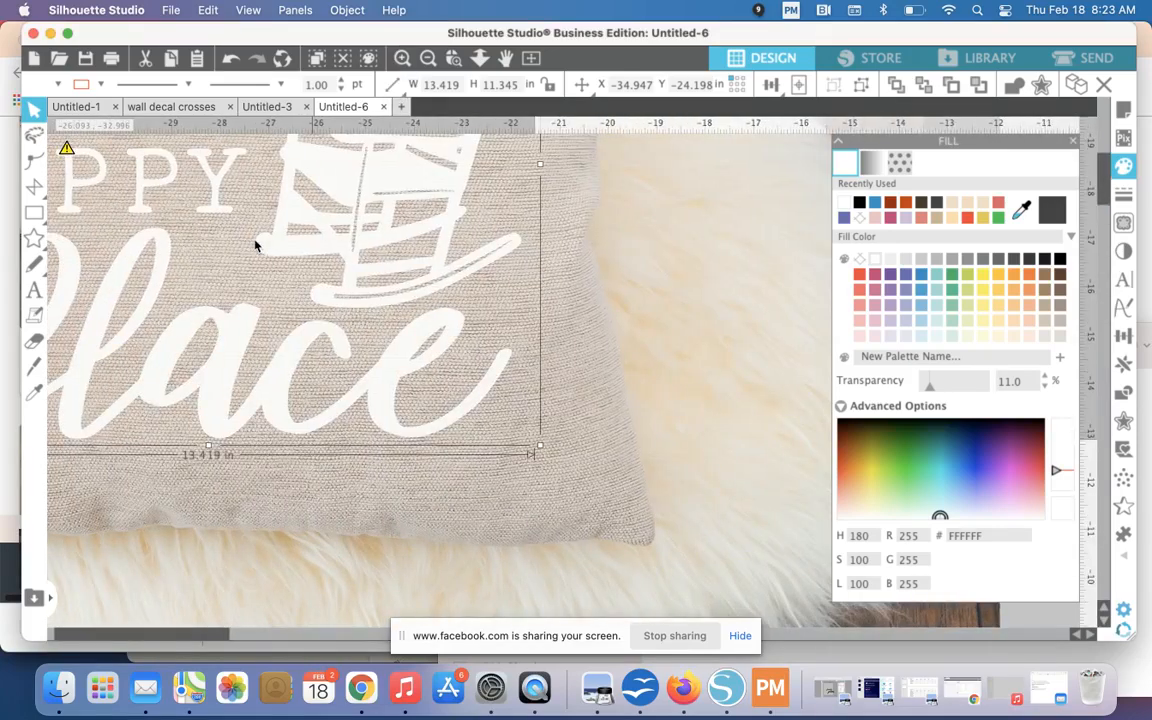
pyautogui.click(403, 59)
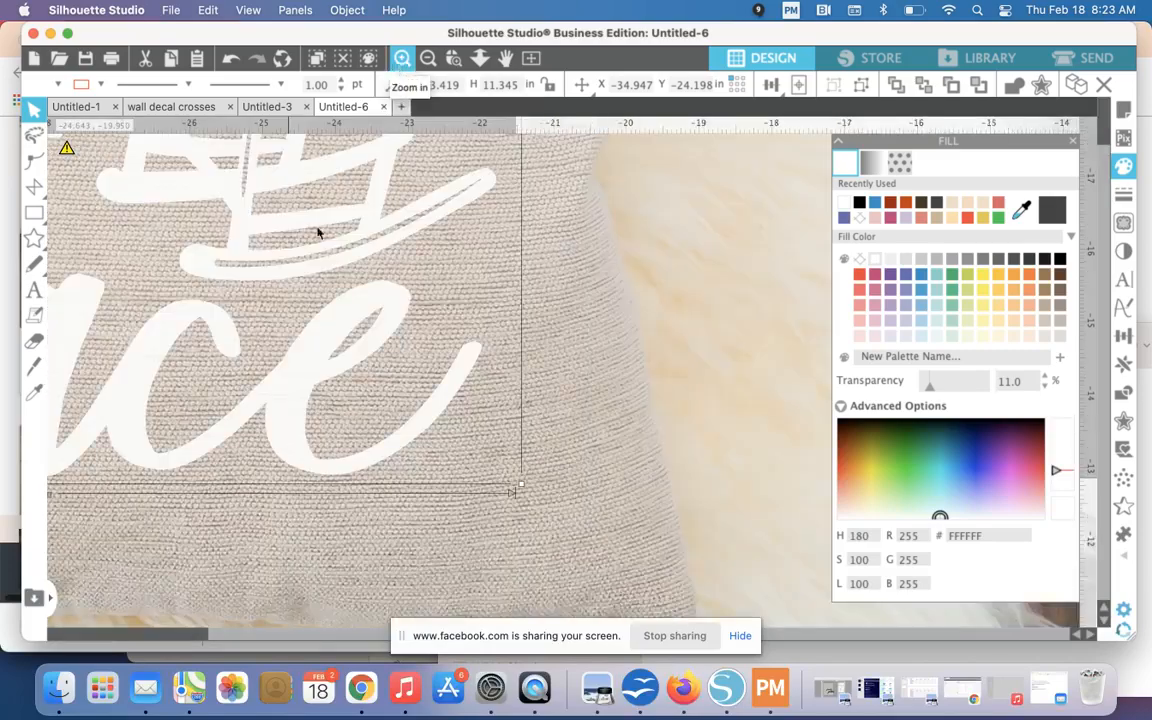
pyautogui.scroll(3, 289, 311)
pyautogui.hscroll(-4, 289, 311)
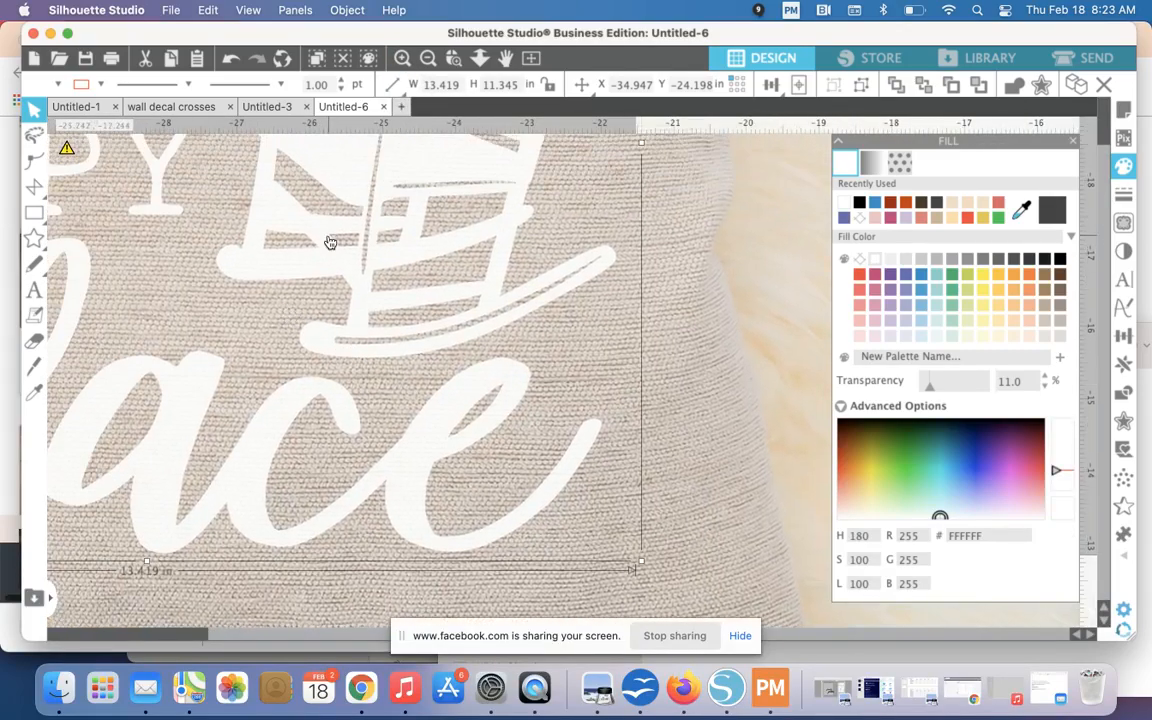
pyautogui.scroll(3, 330, 243)
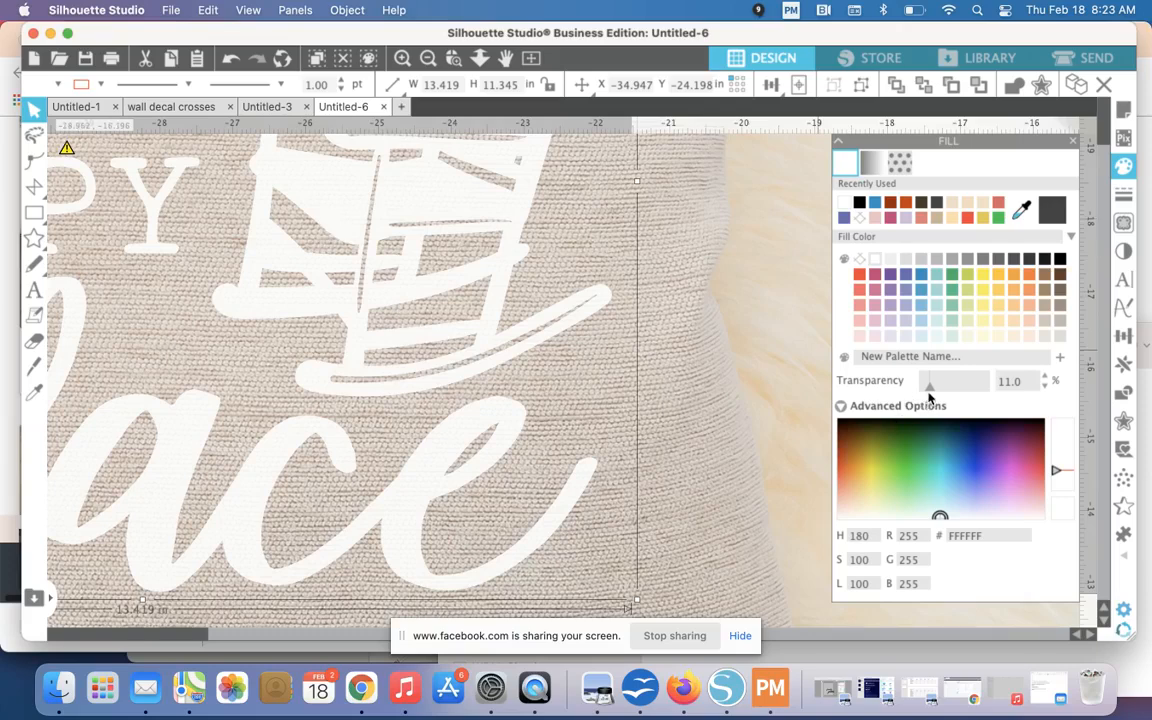
pyautogui.moveTo(929, 392); pyautogui.dragTo(912, 392)
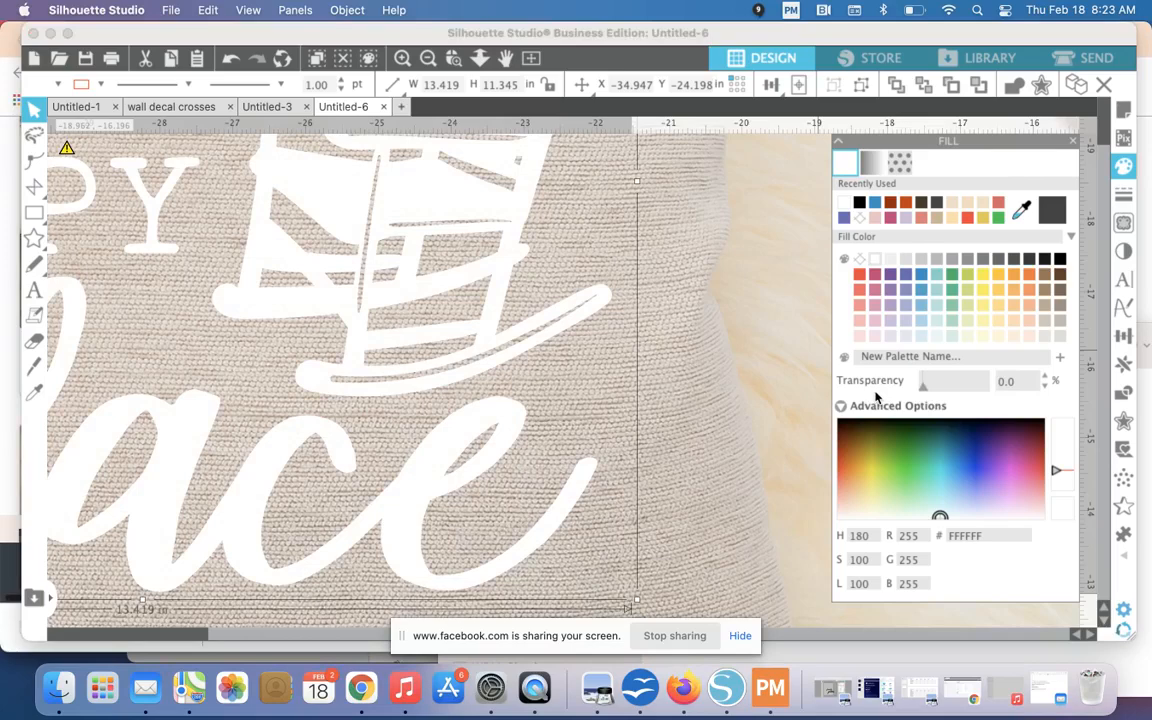
pyautogui.moveTo(930, 394); pyautogui.dragTo(934, 395)
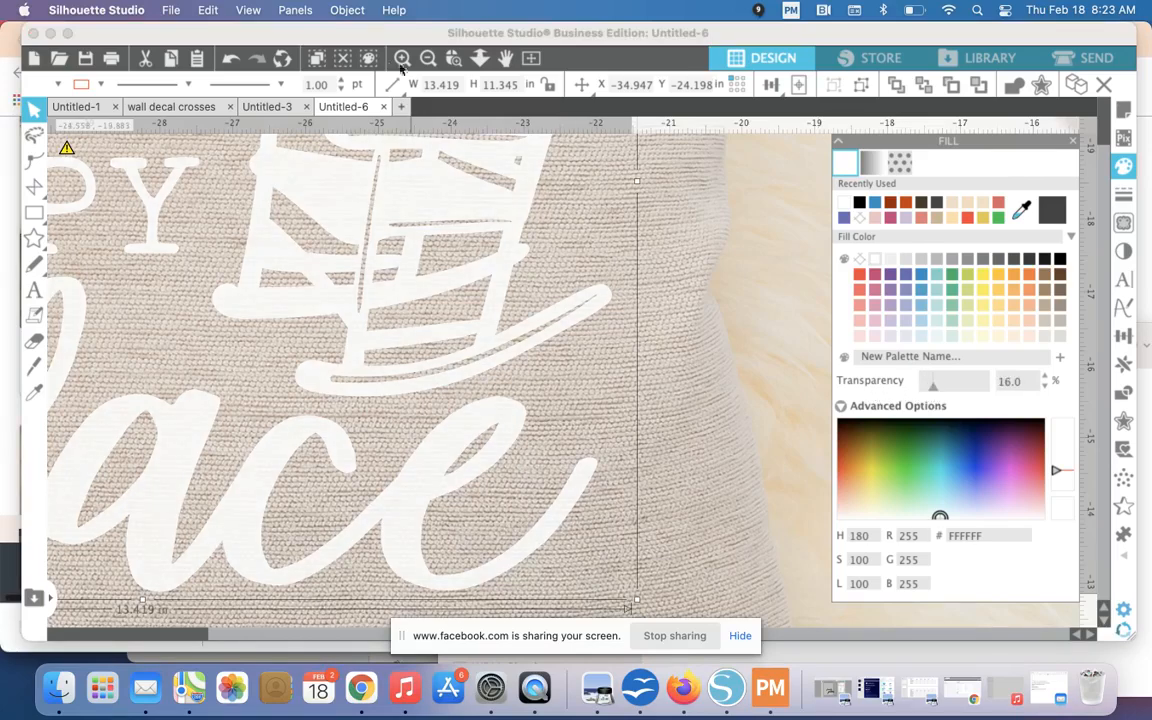
pyautogui.click(432, 60)
pyautogui.click(435, 61)
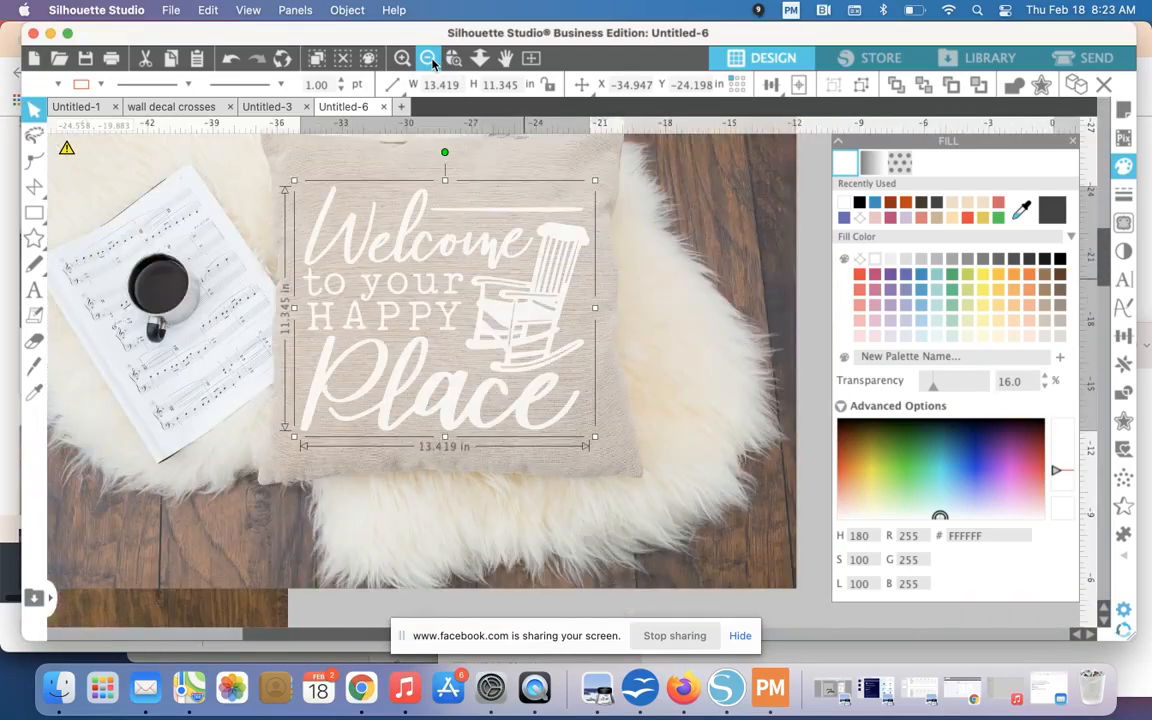
pyautogui.click(432, 60)
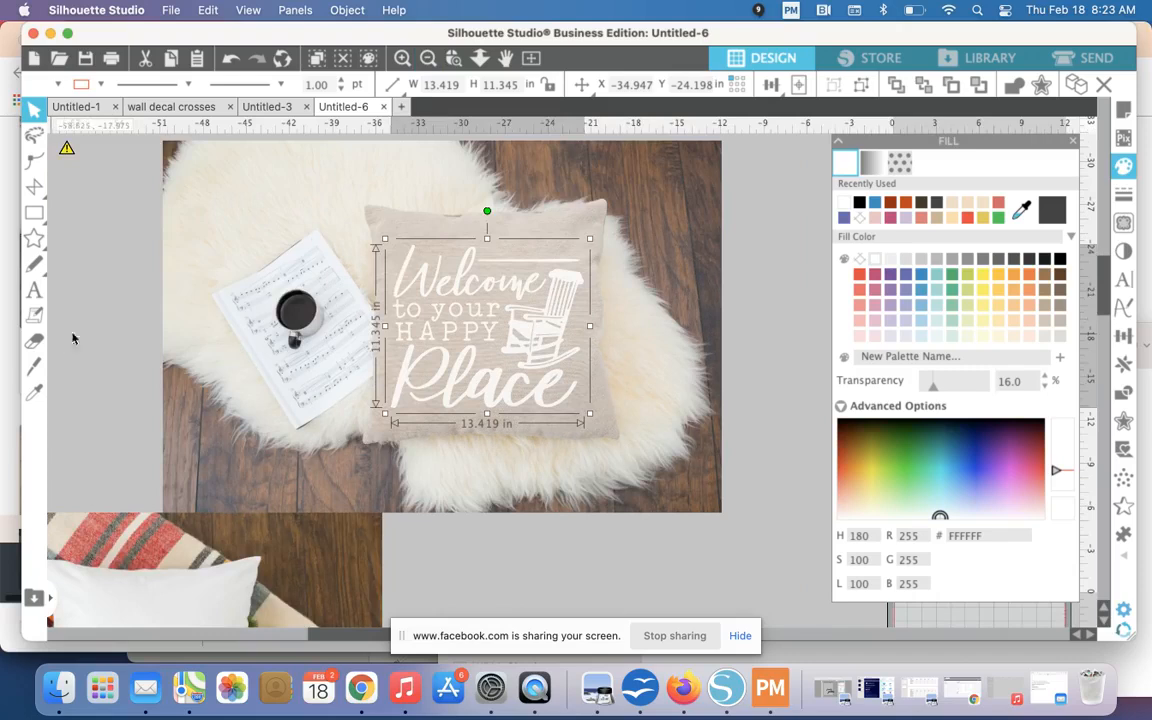
pyautogui.click(137, 333)
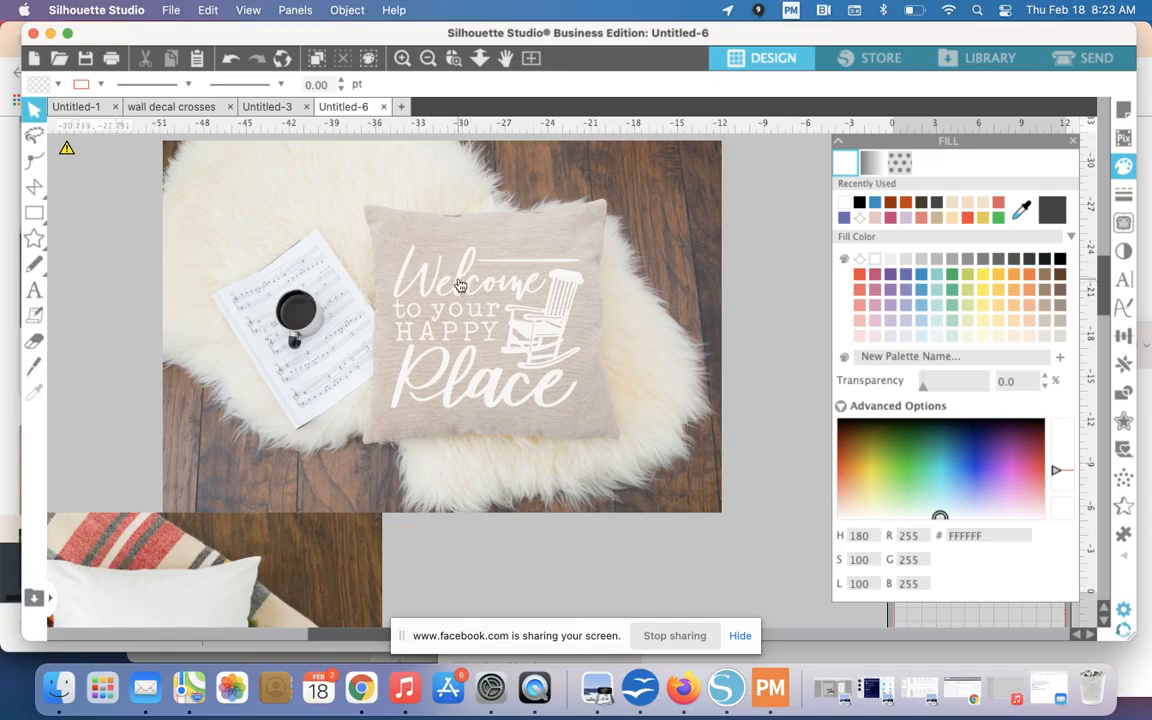
# - Try dark brown and purple 5453A4 fills on the beige pillow's design, and return it to white
pyautogui.click(414, 252)
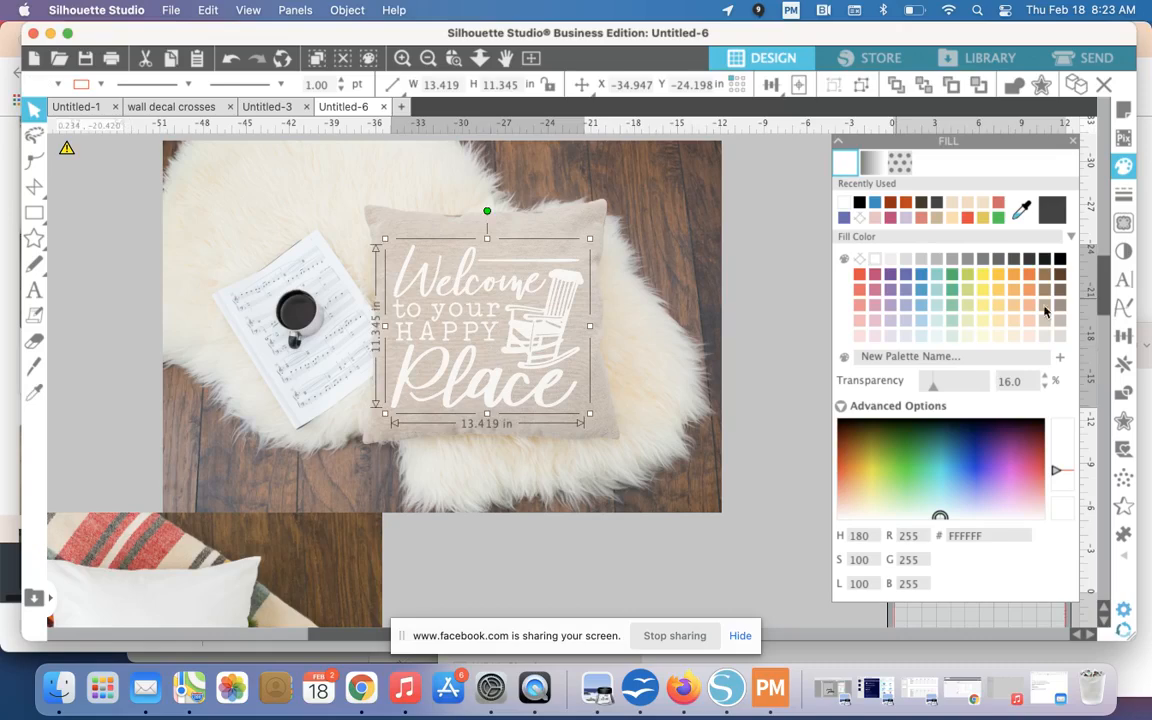
pyautogui.click(913, 207)
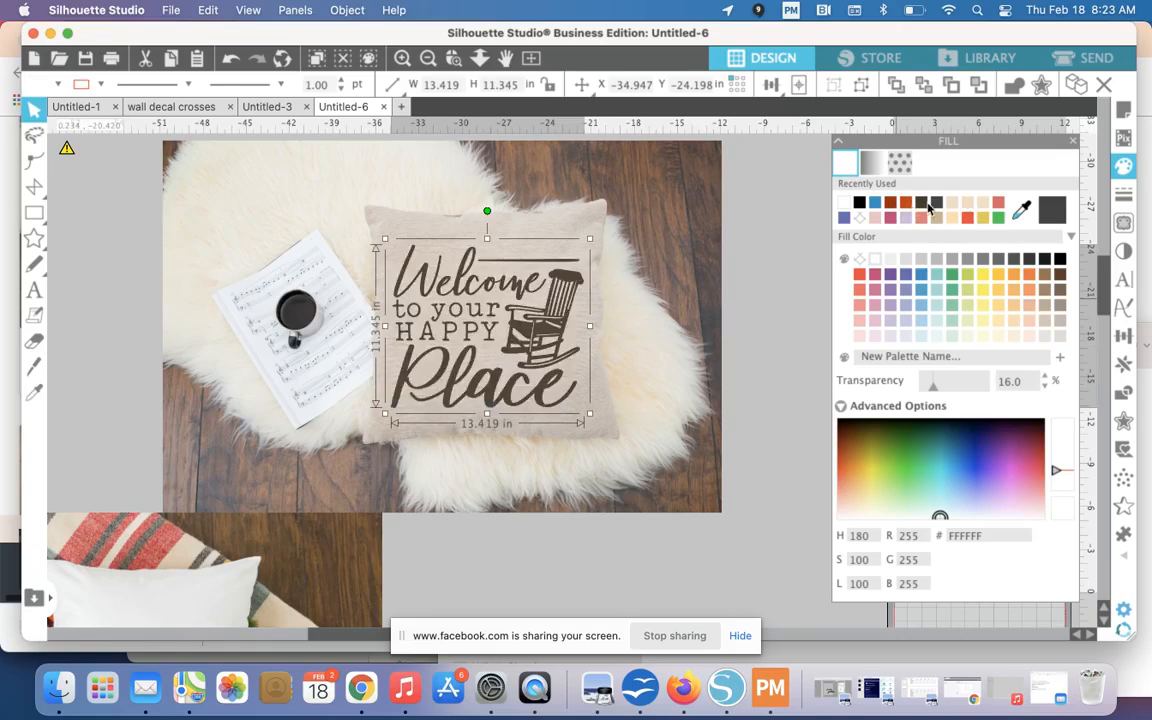
pyautogui.click(903, 276)
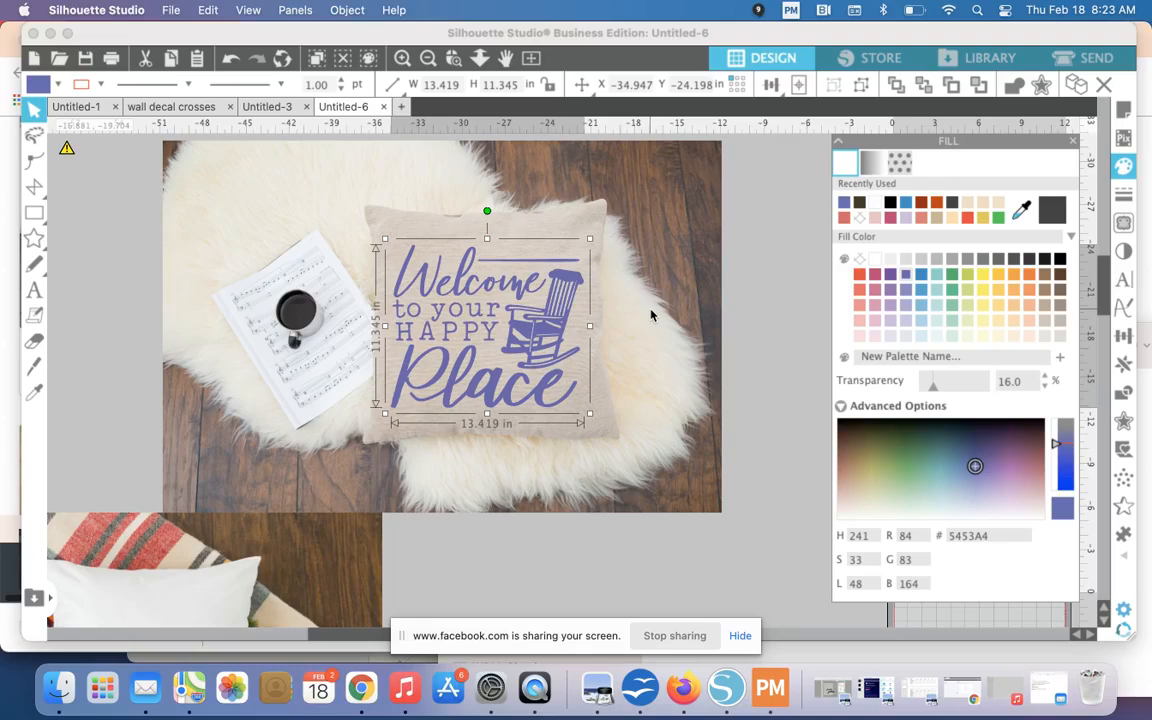
pyautogui.click(876, 204)
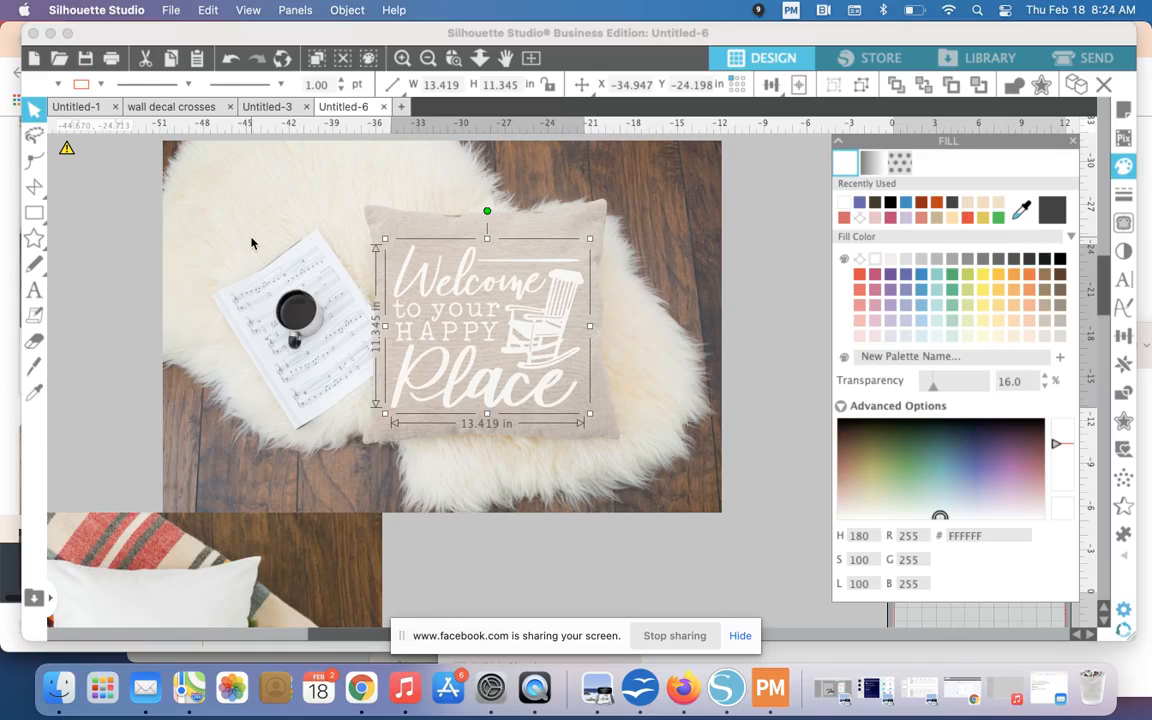
# - Duplicate the beige pillow mockup with its design twice and place one of the mockups above the others
pyautogui.click(129, 225)
pyautogui.moveTo(190, 528); pyautogui.dragTo(162, 618)
pyautogui.click(200, 562)
pyautogui.click(428, 57)
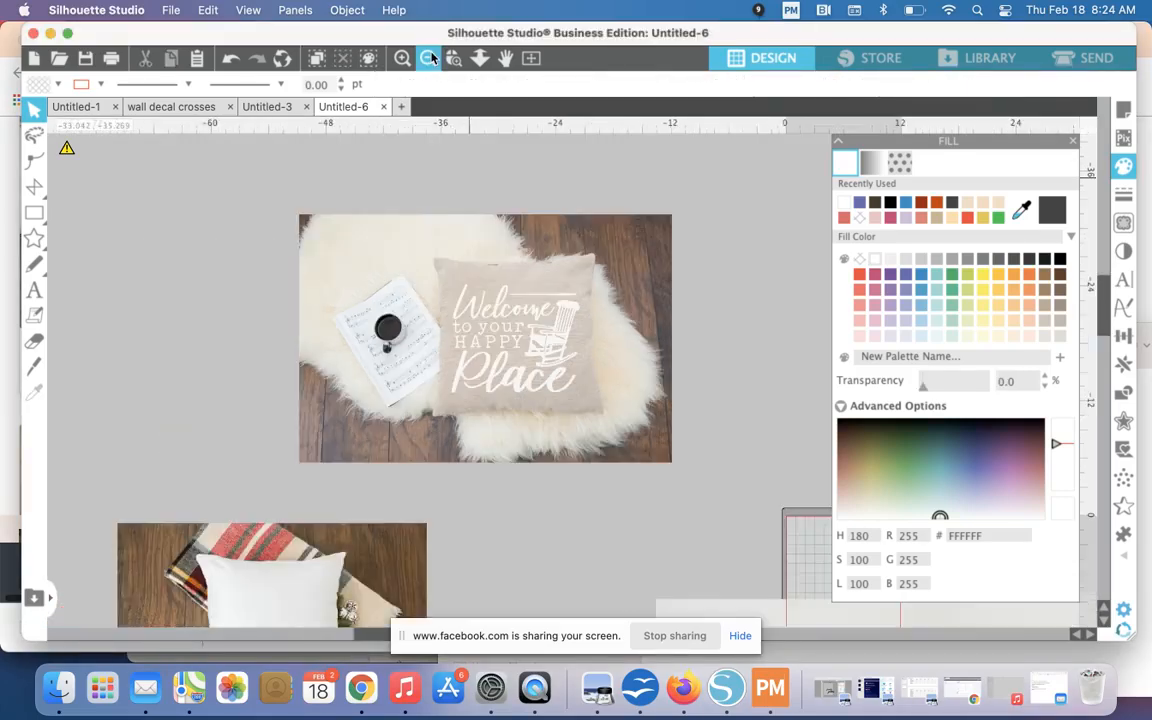
pyautogui.click(428, 57)
pyautogui.moveTo(358, 233); pyautogui.dragTo(629, 167)
pyautogui.press('super+v')
pyautogui.press('super+v')
pyautogui.click(712, 200)
# - Fill the upper mockup's design with black and the front lower mockup's design with dark red 8C1400
pyautogui.click(566, 162)
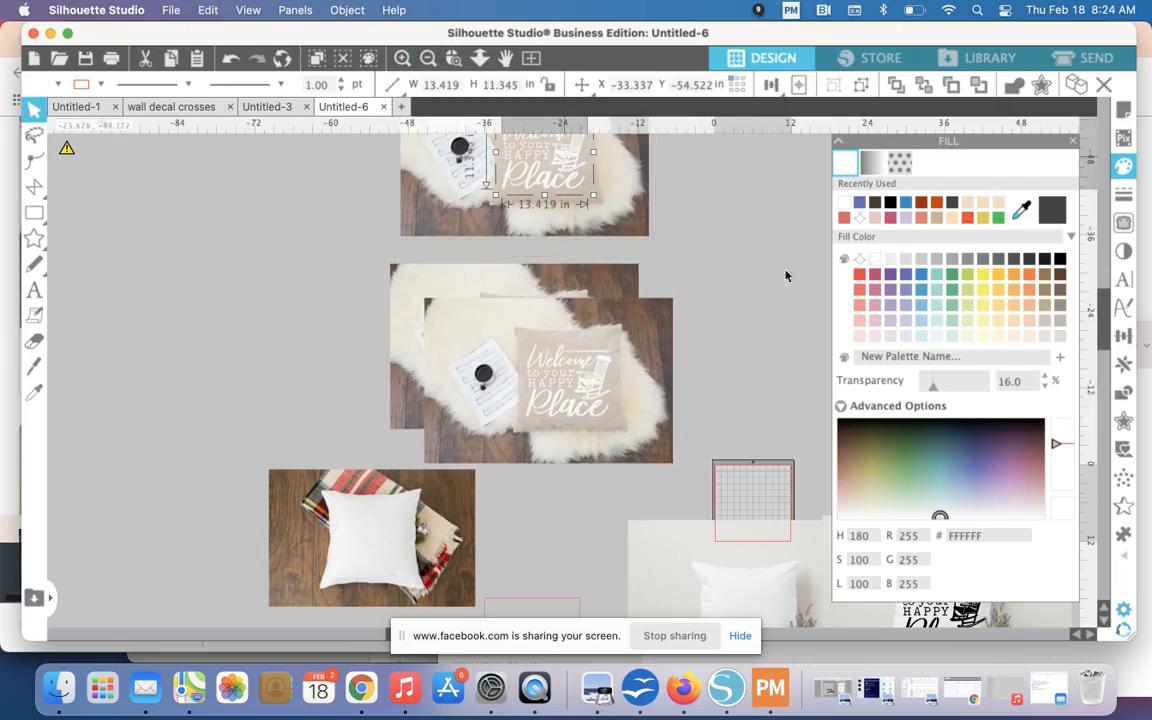
pyautogui.click(893, 208)
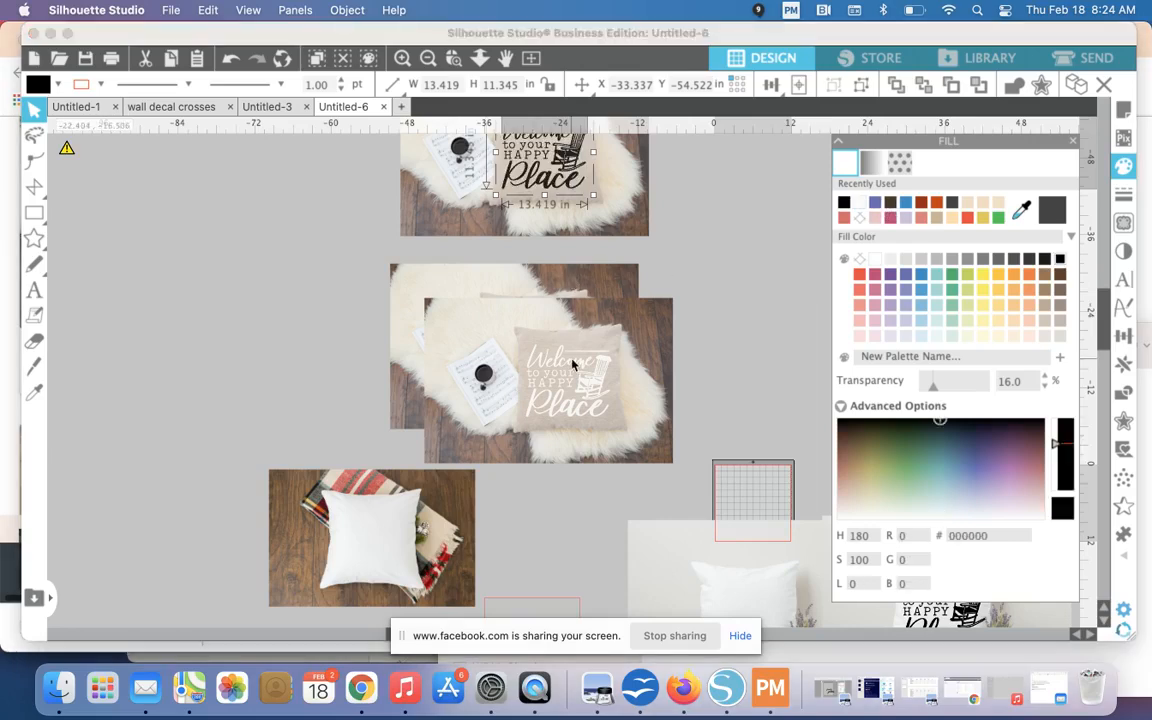
pyautogui.click(565, 375)
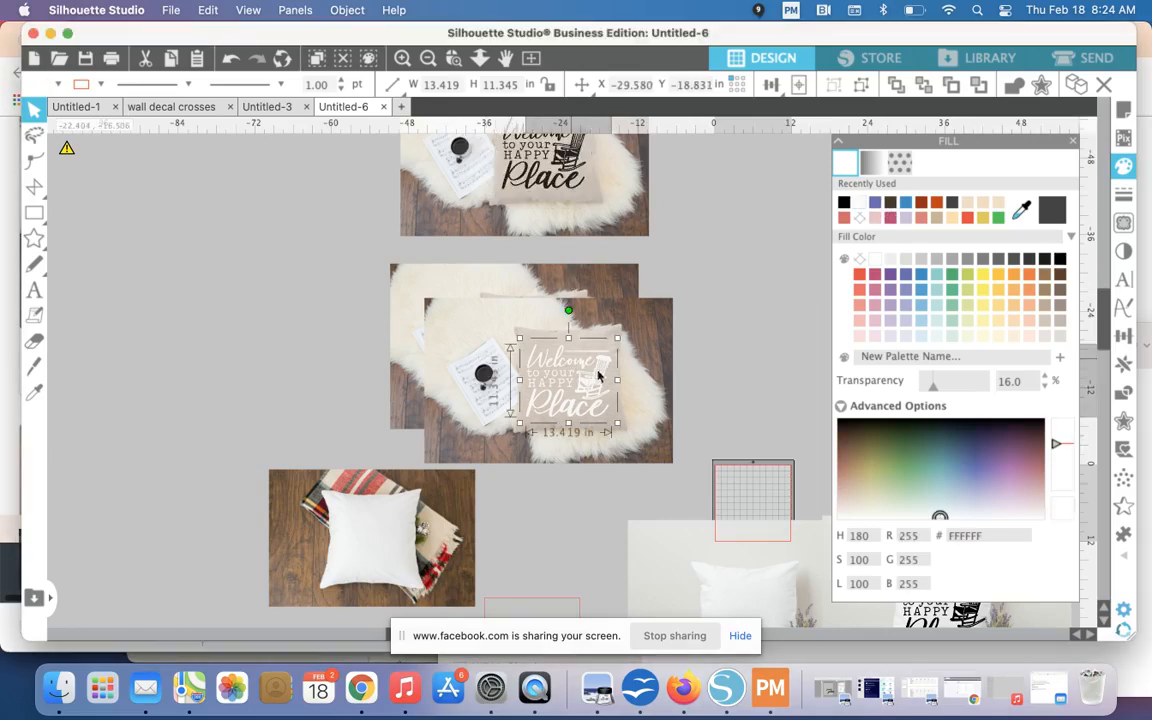
pyautogui.click(925, 205)
pyautogui.moveTo(589, 366)
pyautogui.mouseDown()
pyautogui.moveTo(825, 243)
pyautogui.moveTo(597, 368)
pyautogui.mouseUp()
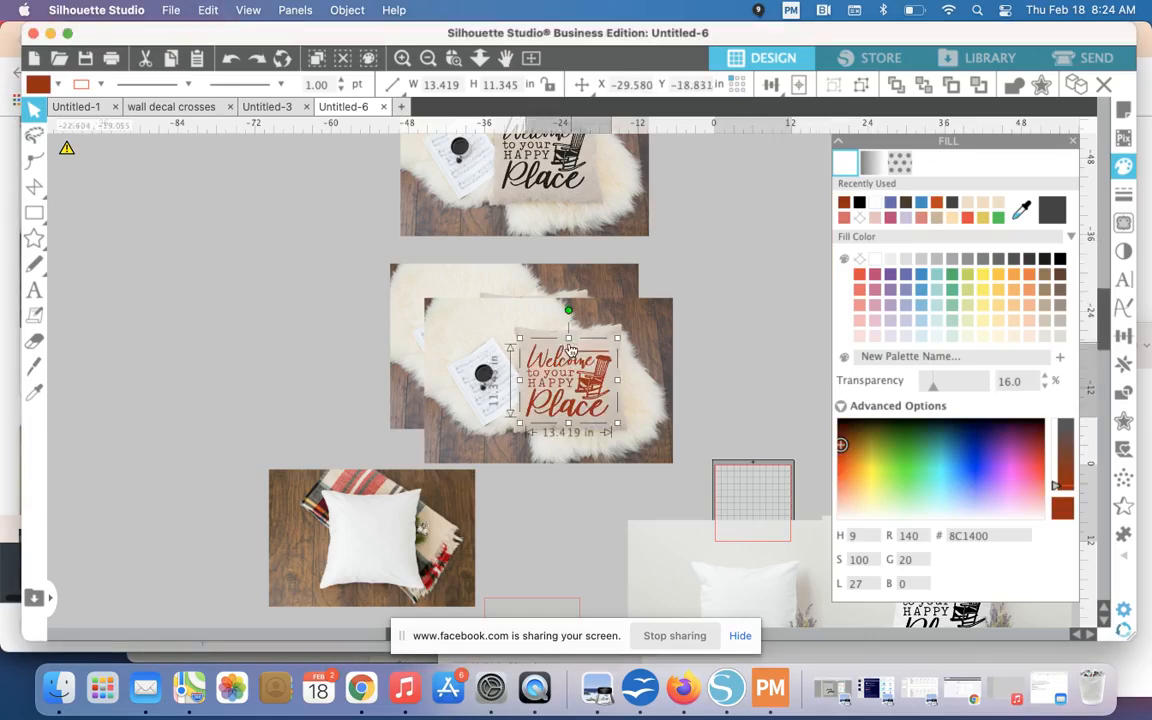
# - Move the dark red mockup off the white one to an empty area beside the black and white mockups
pyautogui.click(643, 328)
pyautogui.moveTo(643, 328); pyautogui.dragTo(885, 193)
pyautogui.scroll(3, 604, 250)
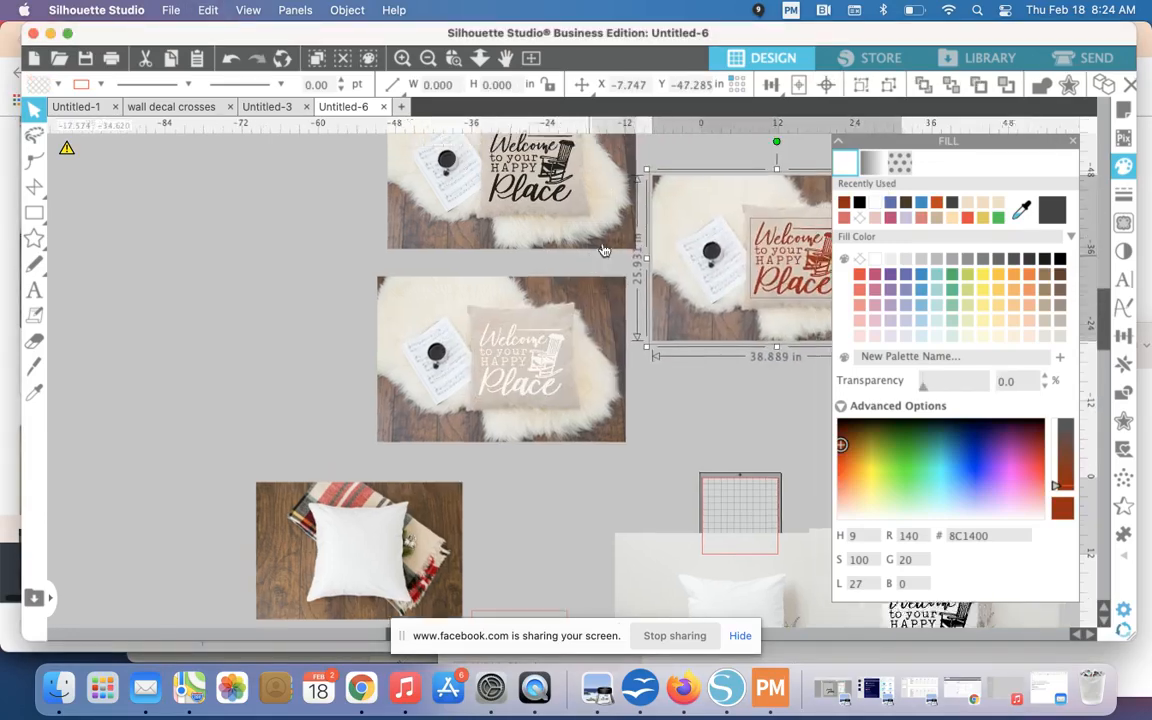
# - Capture a screenshot of the area showing the black, white and dark red pillow mockups together
pyautogui.scroll(3, 604, 250)
pyautogui.click(210, 304)
pyautogui.scroll(-1, 210, 304)
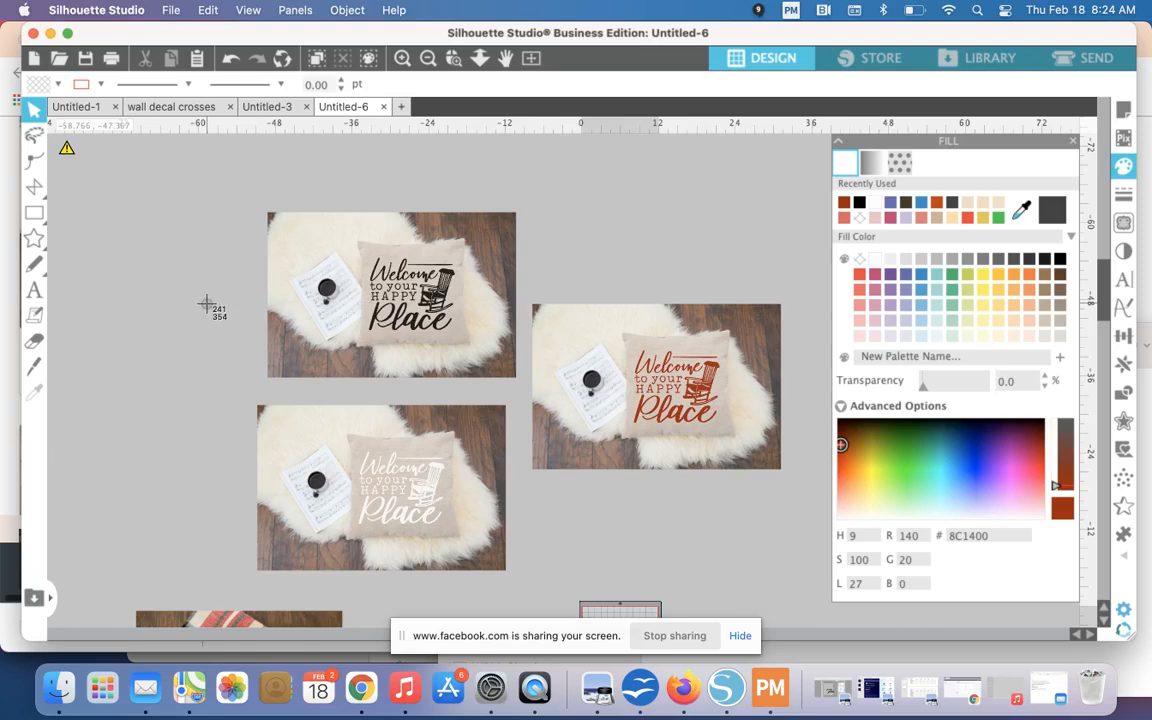
pyautogui.moveTo(210, 160); pyautogui.dragTo(646, 521)
pyautogui.moveTo(816, 600); pyautogui.dragTo(818, 603)
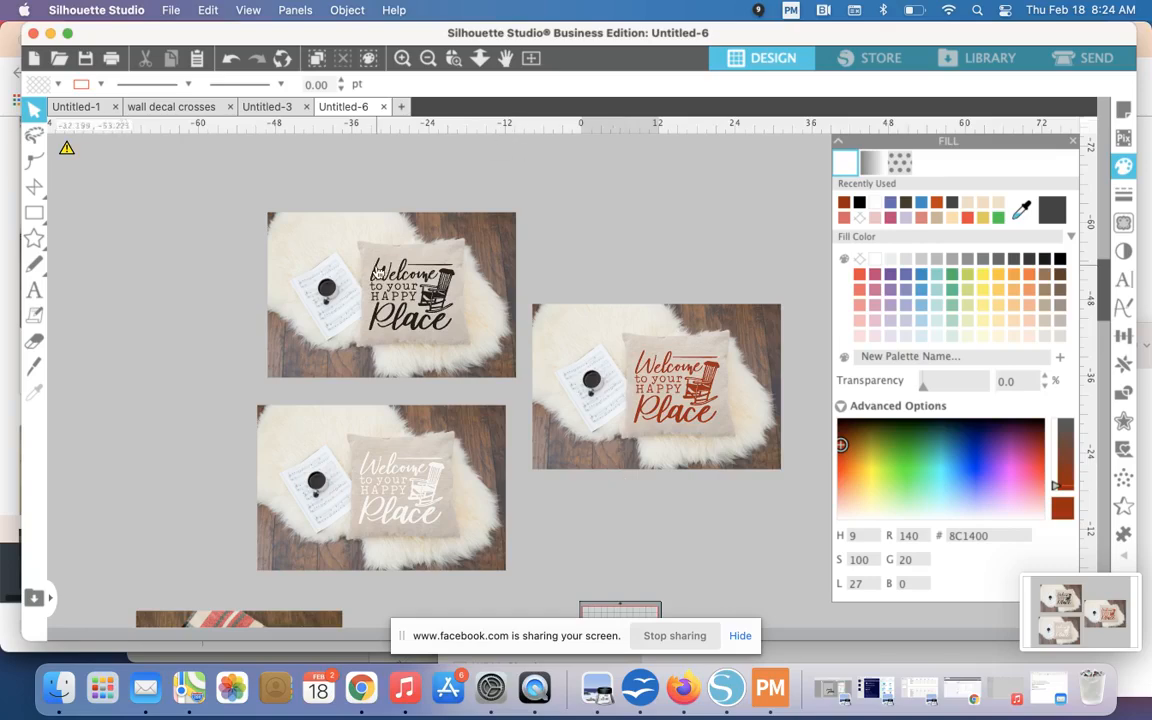
# - Save only the white mockup's photo and design to the Desktop as a JPEG named "pillow - white"
pyautogui.click(401, 62)
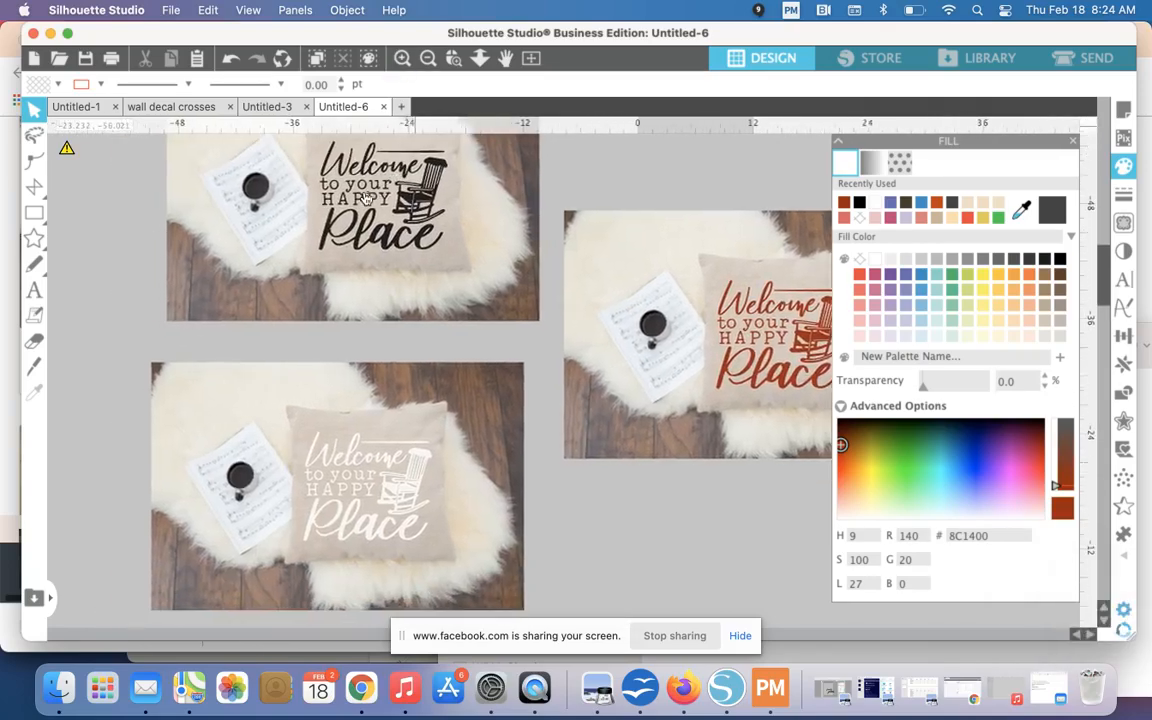
pyautogui.click(163, 388)
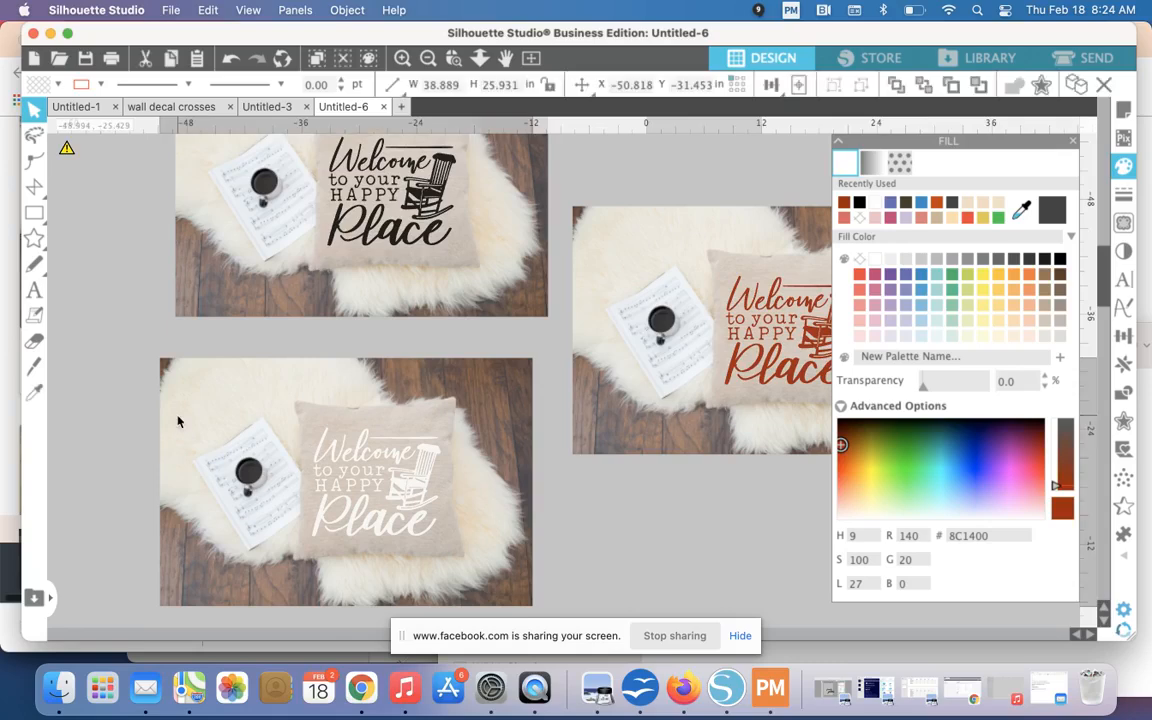
pyautogui.keyDown('shift'); pyautogui.click(409, 494); pyautogui.keyUp('shift')
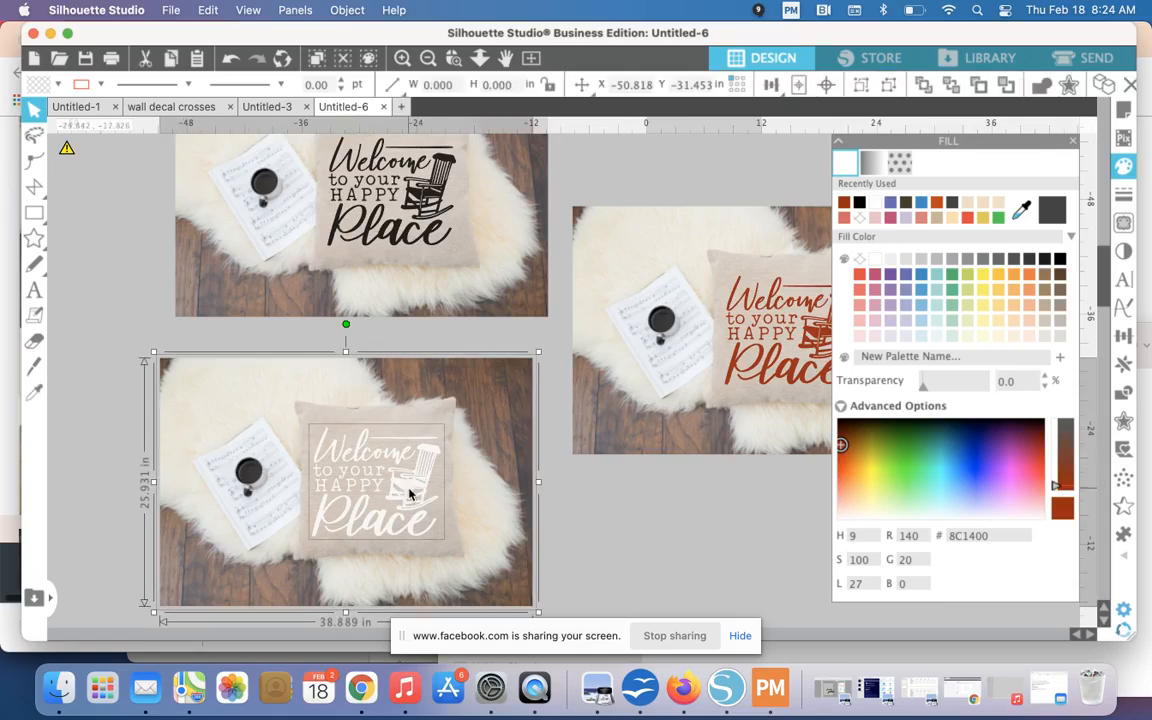
pyautogui.click(174, 12)
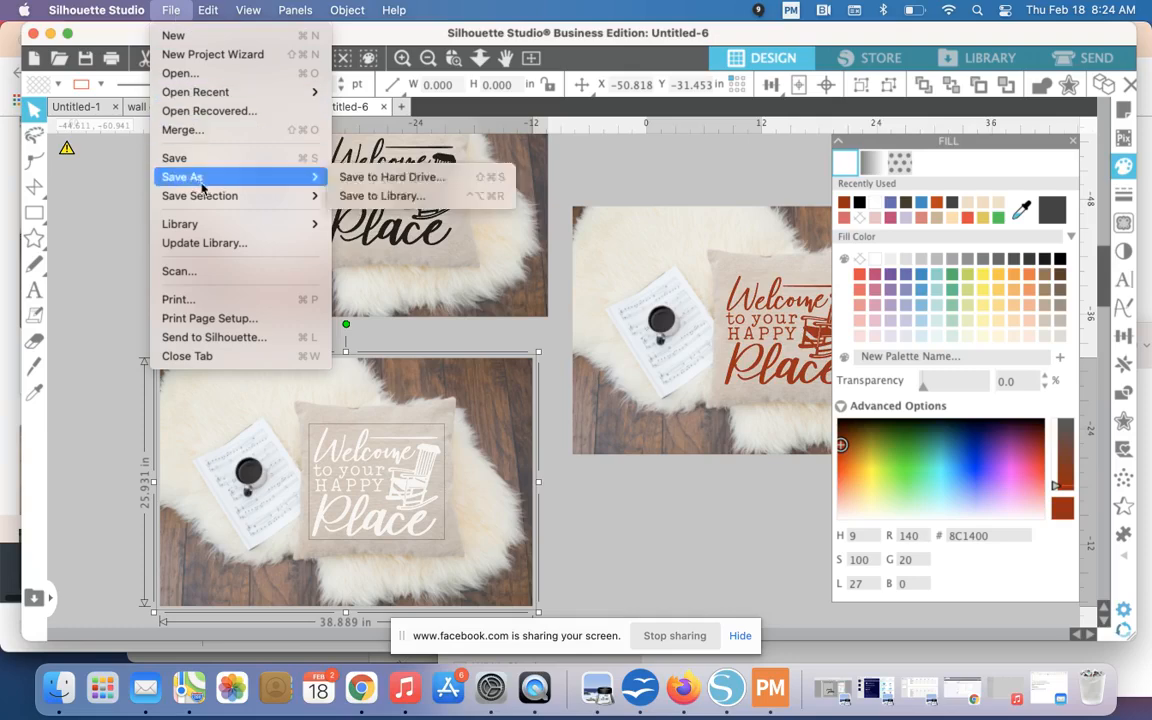
pyautogui.moveTo(201, 205)
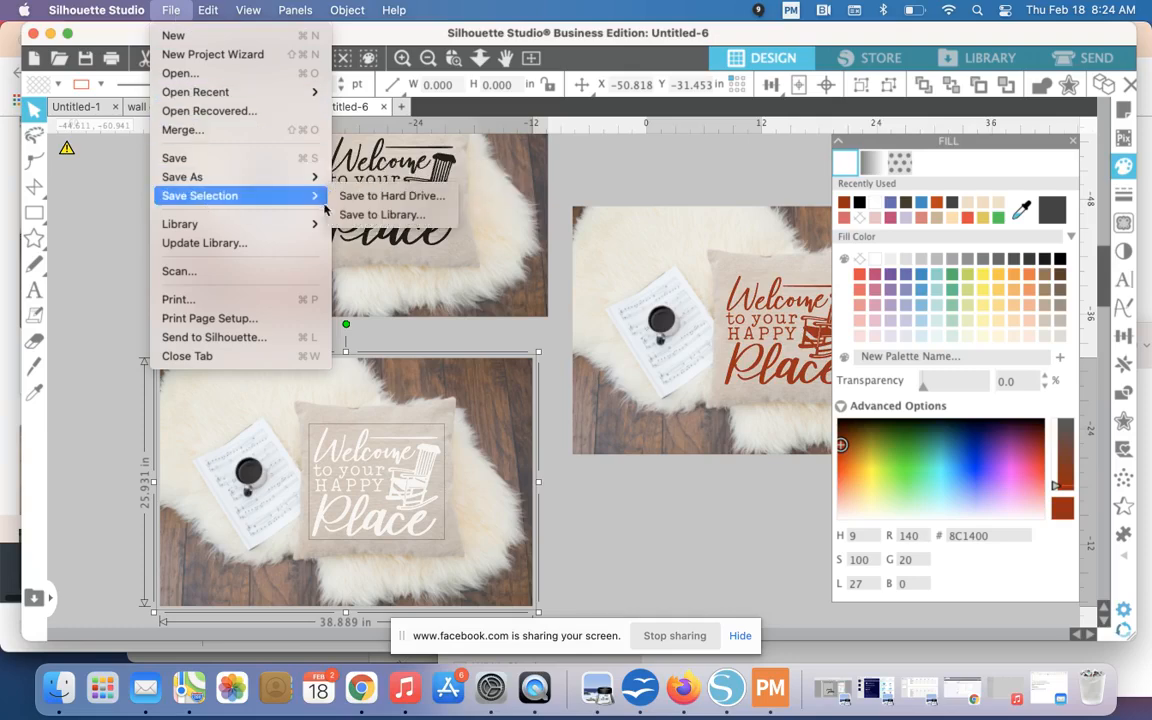
pyautogui.click(385, 196)
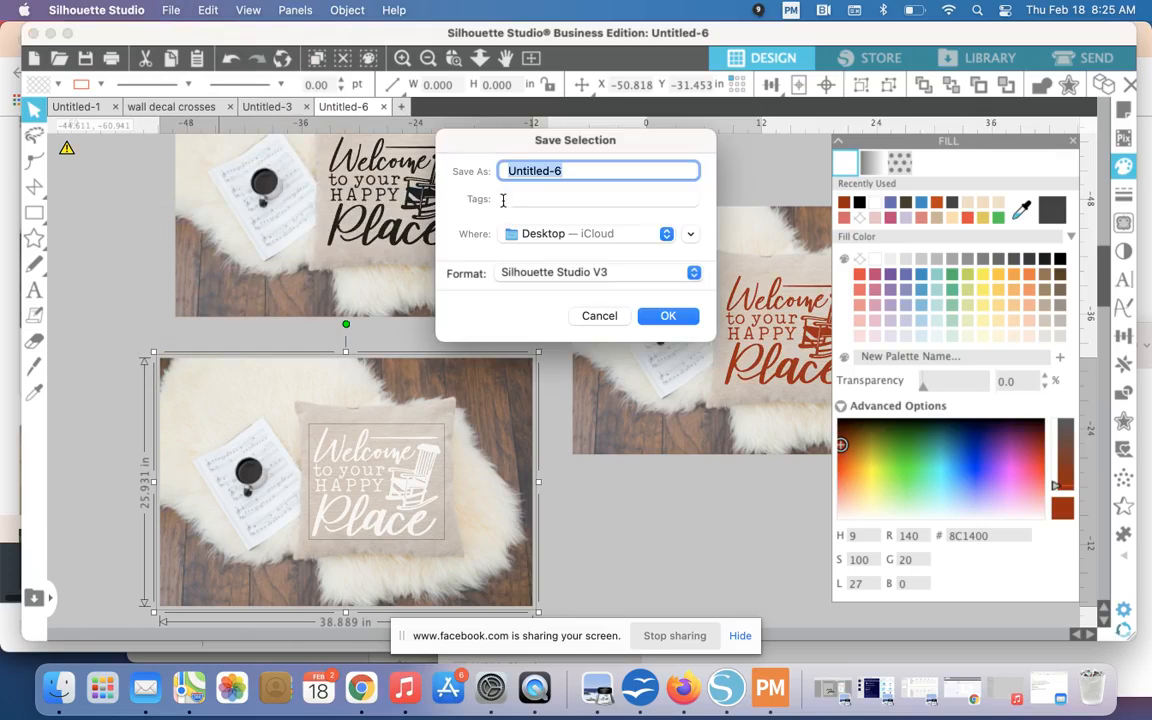
pyautogui.click(550, 272)
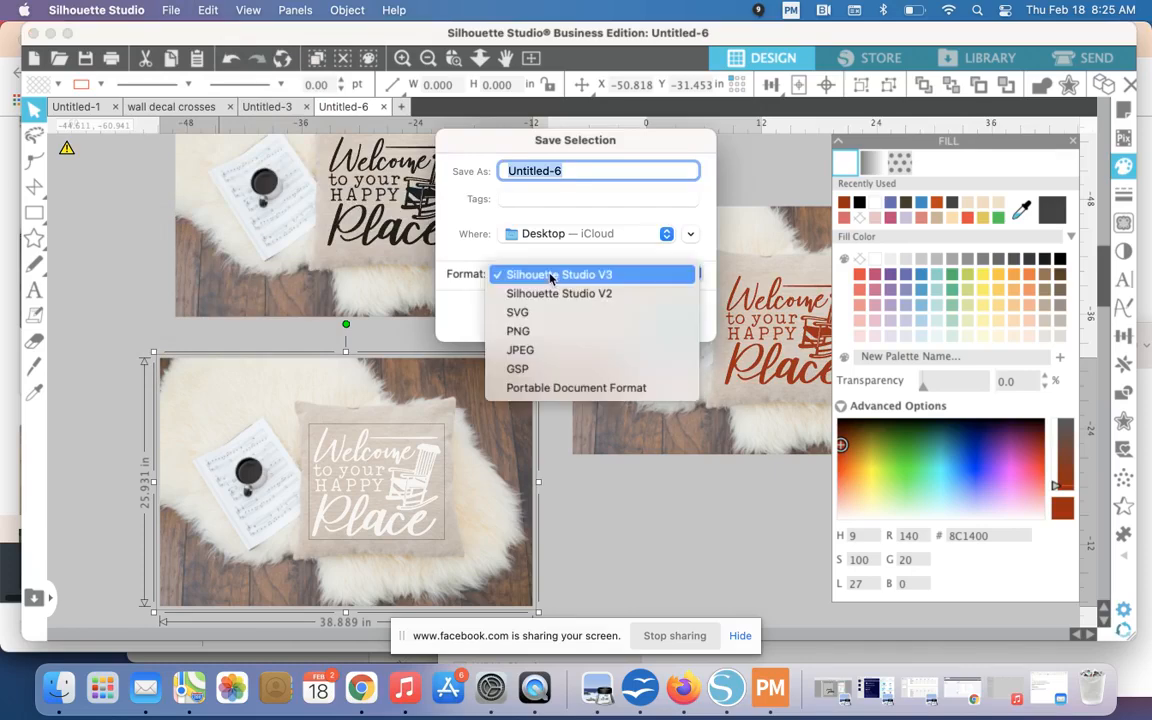
pyautogui.click(521, 350)
pyautogui.write('pillow - white')
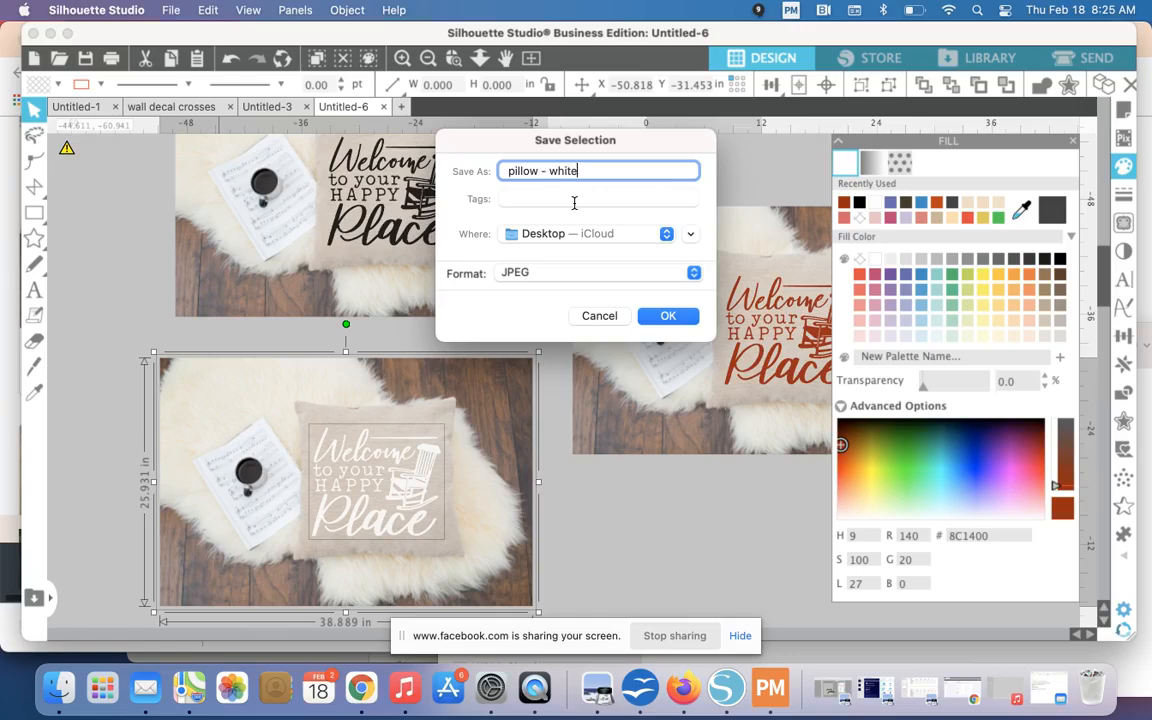
pyautogui.press('Return')
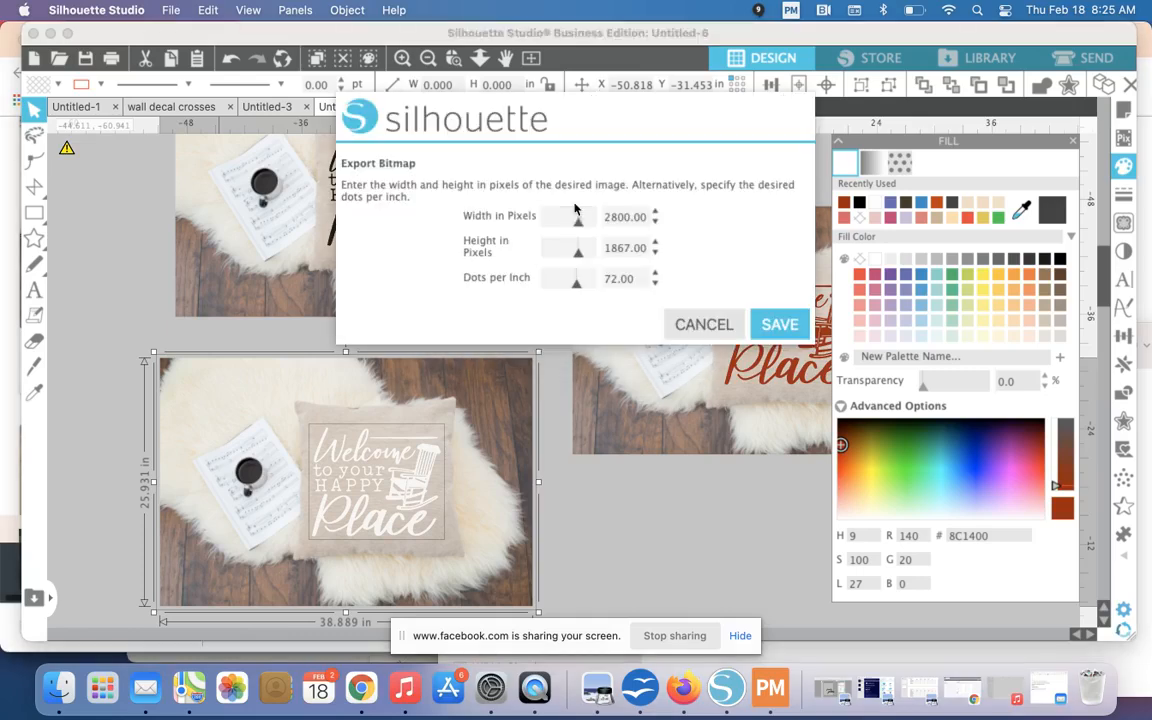
# - Set the white mockup's bitmap export resolution to 300 dots per inch and save the image
pyautogui.moveTo(613, 282); pyautogui.dragTo(597, 278)
pyautogui.press('BackSpace')
pyautogui.write('300')
pyautogui.click(785, 333)
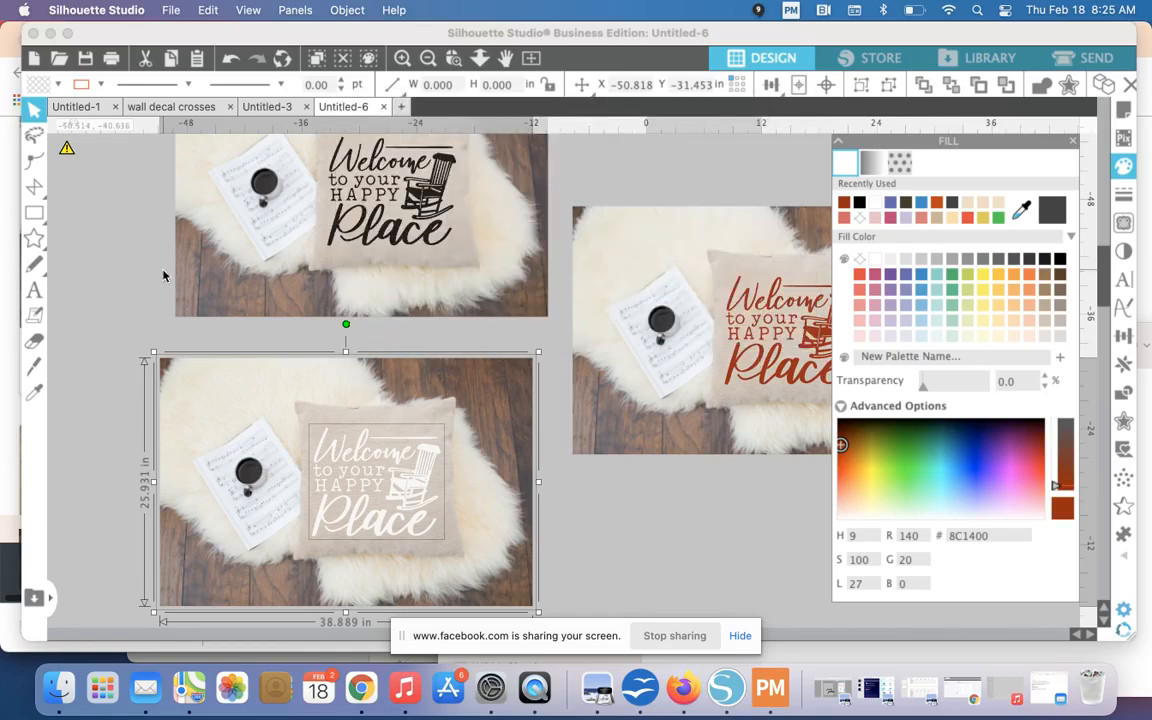
# - Save only the black mockup's photo and design to the Desktop as a JPEG named "pillow - black"
pyautogui.click(157, 252)
pyautogui.scroll(2, 157, 252)
pyautogui.moveTo(138, 181); pyautogui.dragTo(468, 265)
pyautogui.click(174, 12)
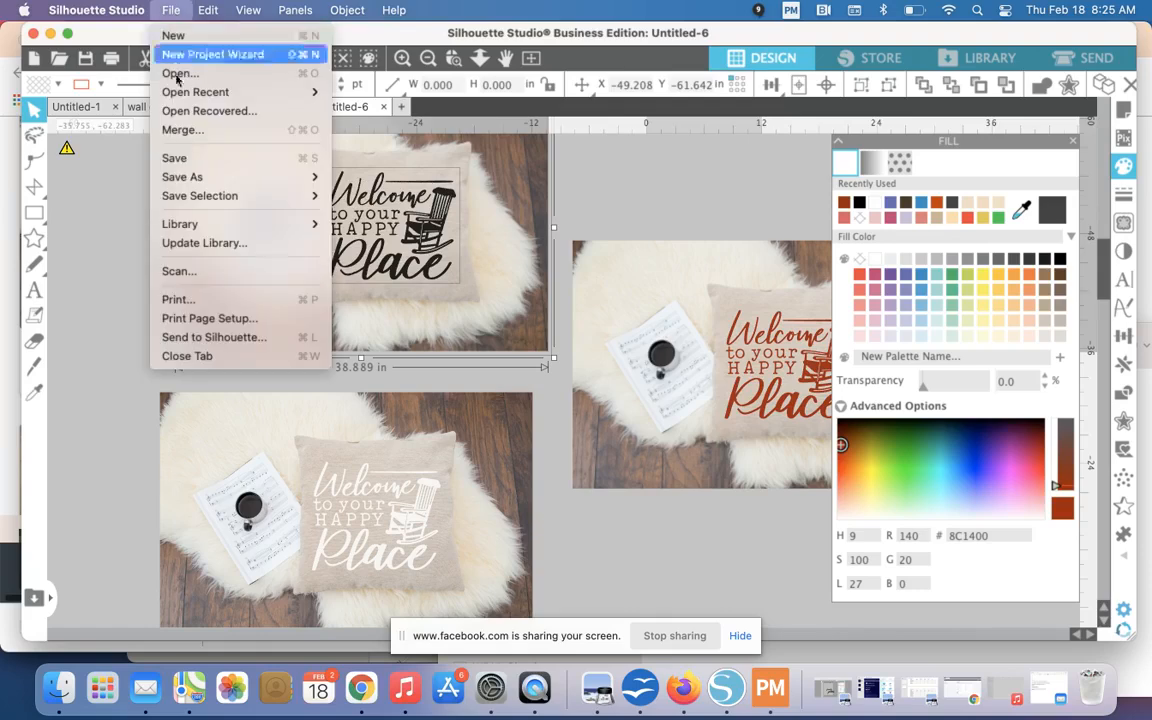
pyautogui.moveTo(194, 199)
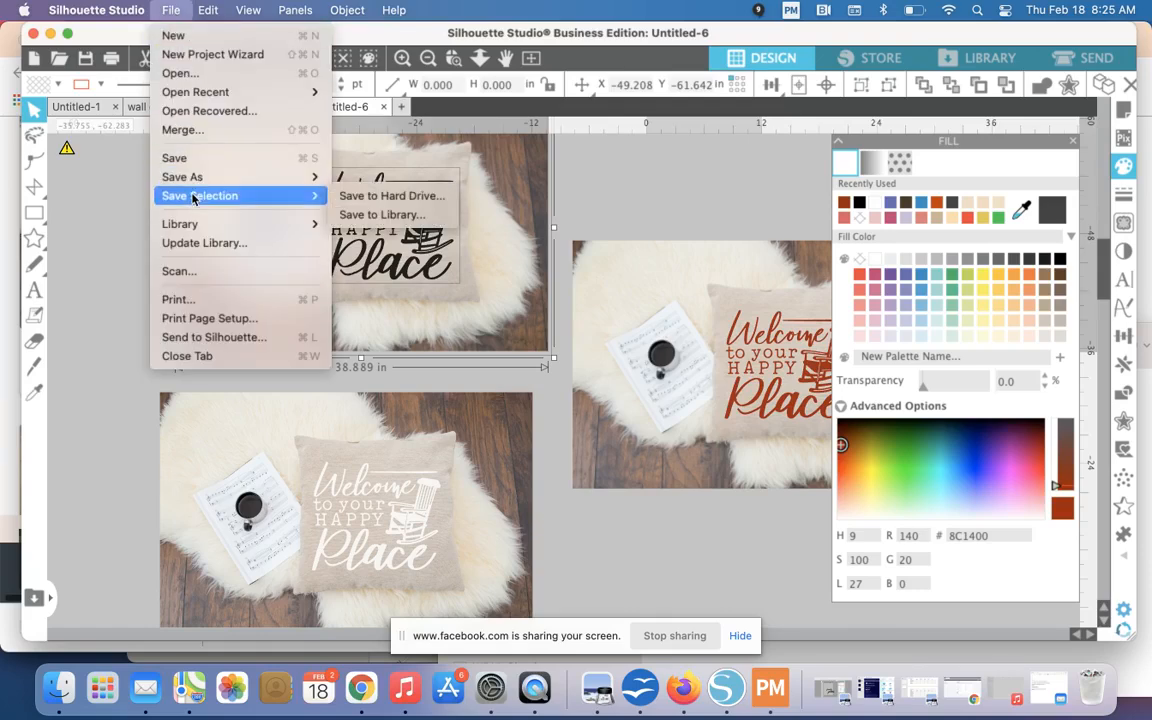
pyautogui.click(95, 200)
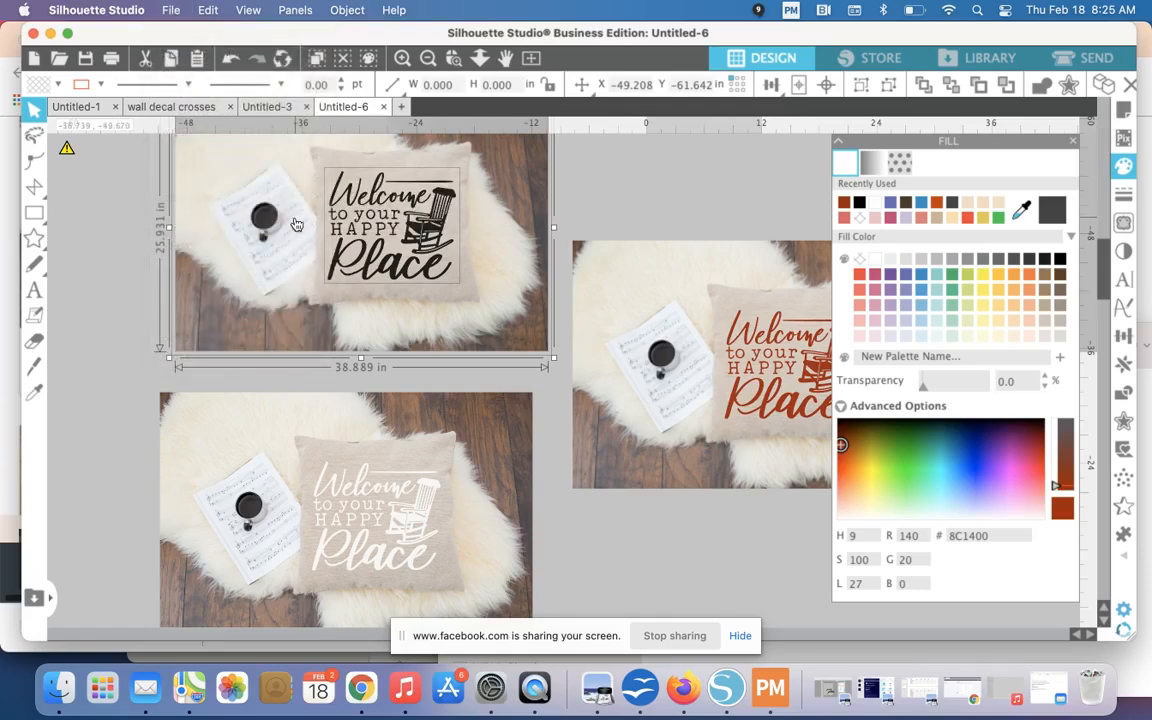
pyautogui.scroll(1, 296, 224)
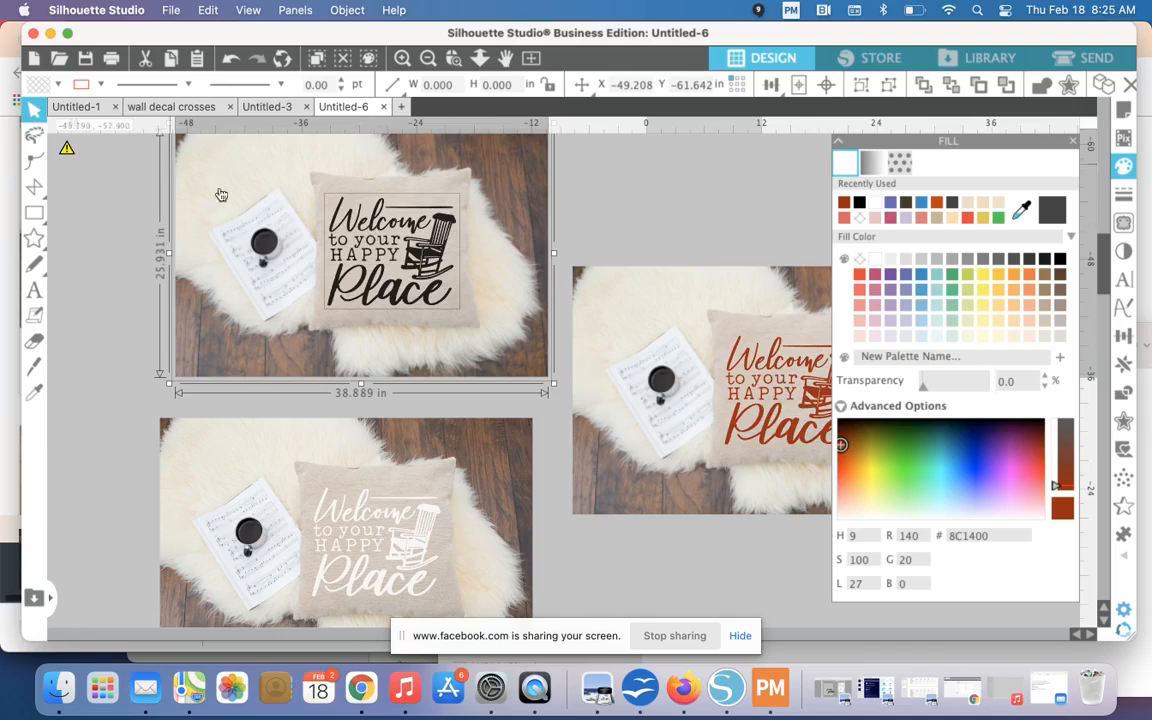
pyautogui.click(171, 10)
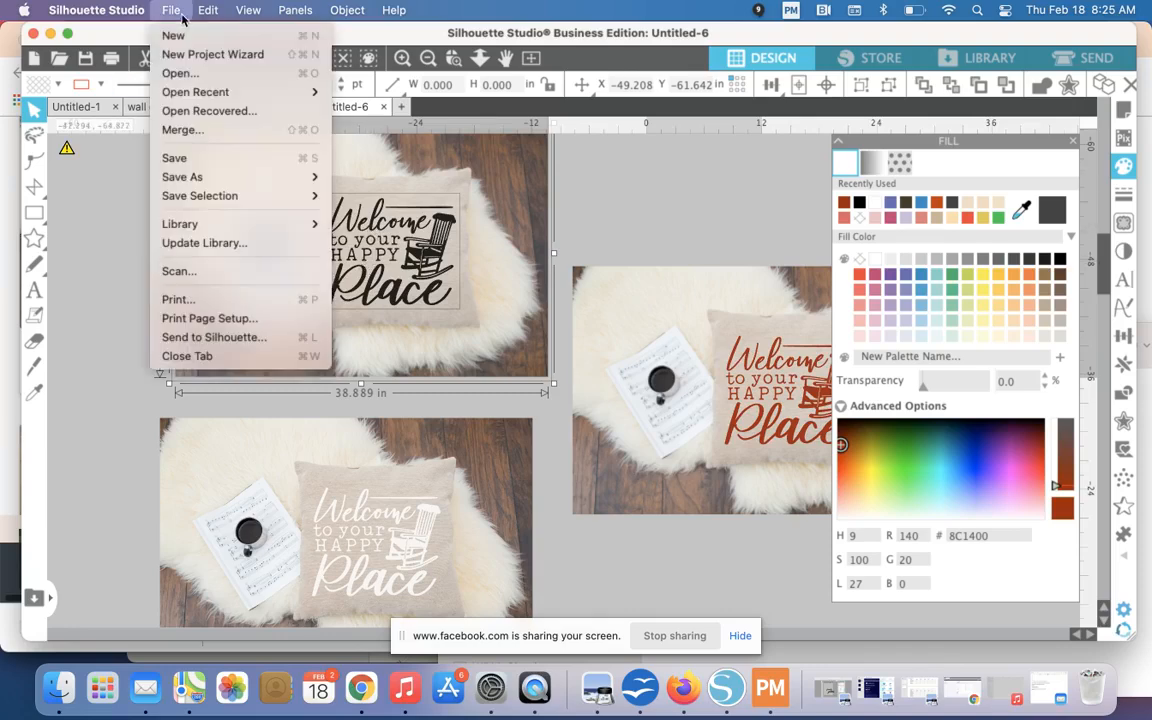
pyautogui.moveTo(195, 192)
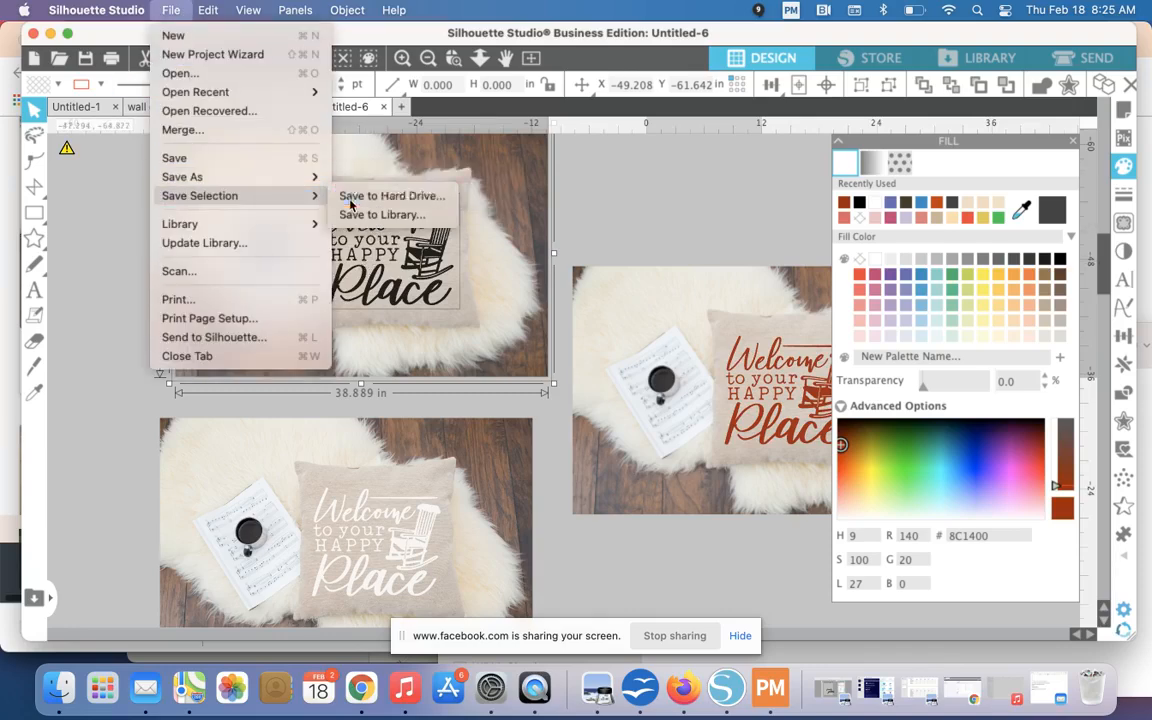
pyautogui.click(330, 196)
pyautogui.write('pillow - black')
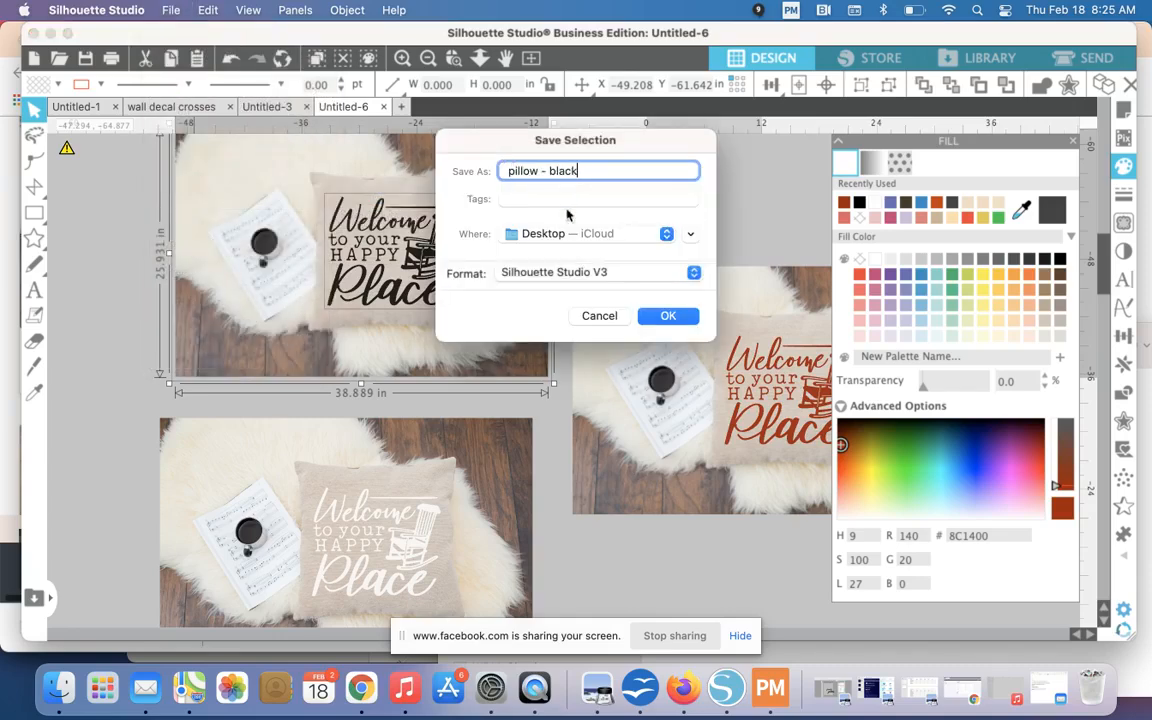
pyautogui.click(547, 272)
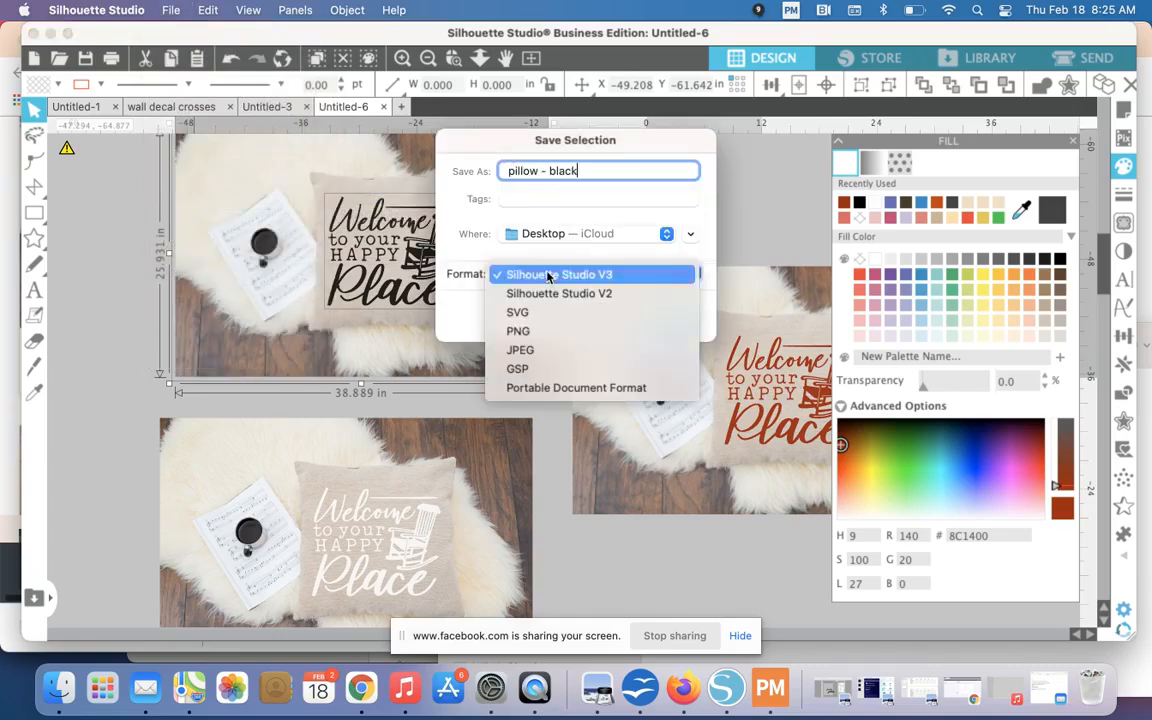
pyautogui.click(540, 349)
pyautogui.click(668, 316)
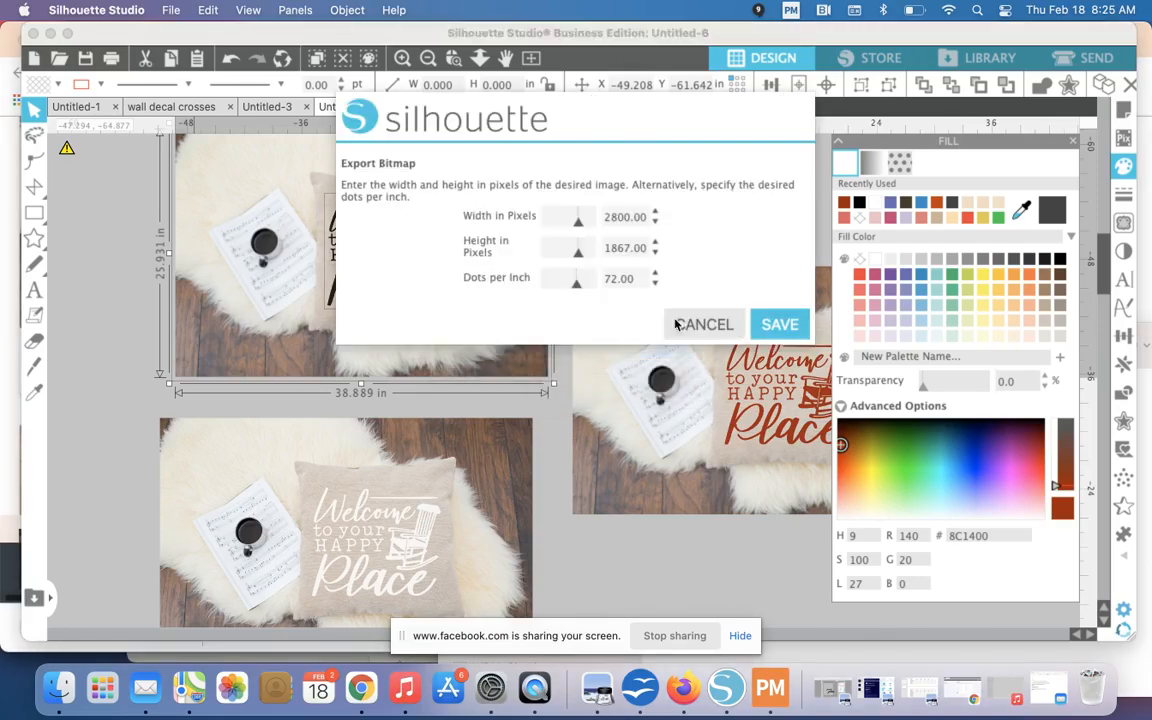
# - Export the black mockup's image at 300 dots per inch
pyautogui.moveTo(619, 279); pyautogui.dragTo(605, 279)
pyautogui.write('300')
pyautogui.click(775, 324)
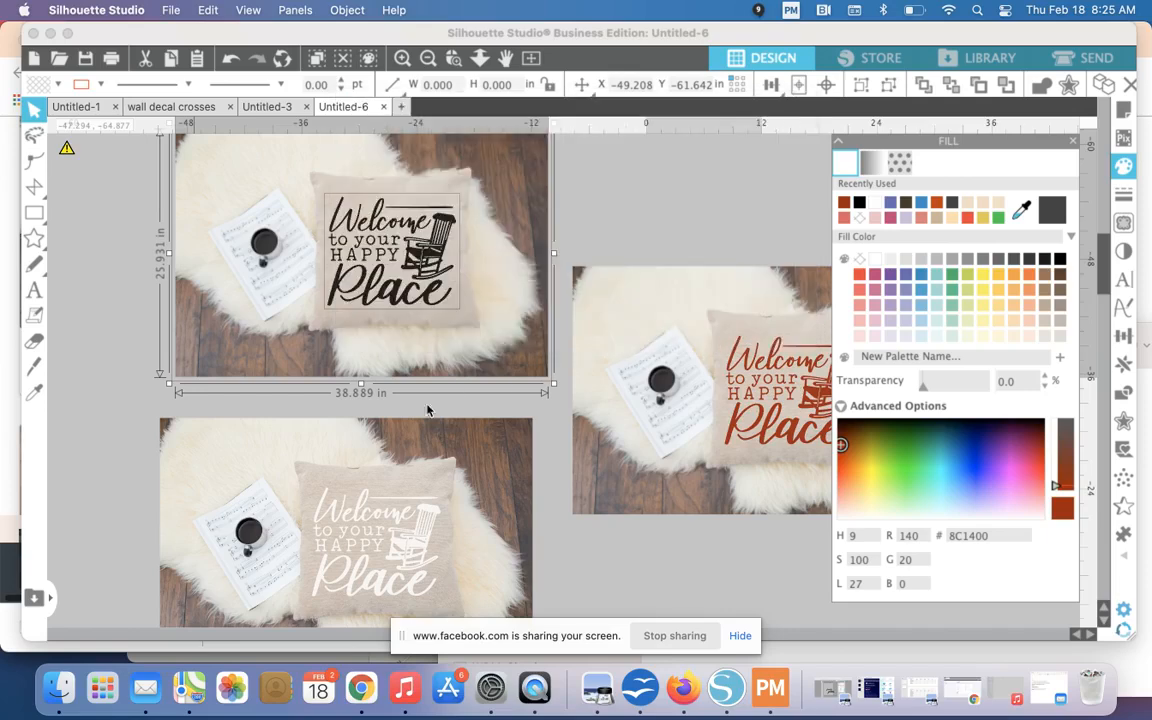
# - Inspect the exported pillow - black.jpg and pillow - white.jpg from the Desktop in Finder, and return to Silhouette Studio
pyautogui.click(38, 692)
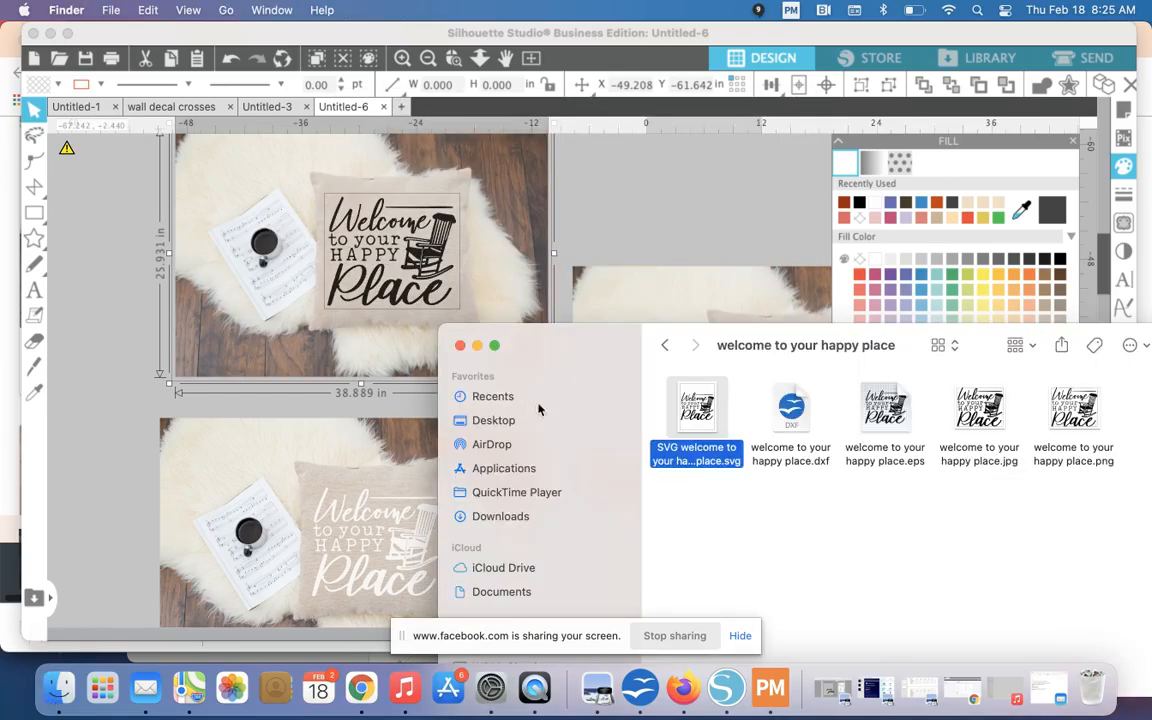
pyautogui.click(493, 420)
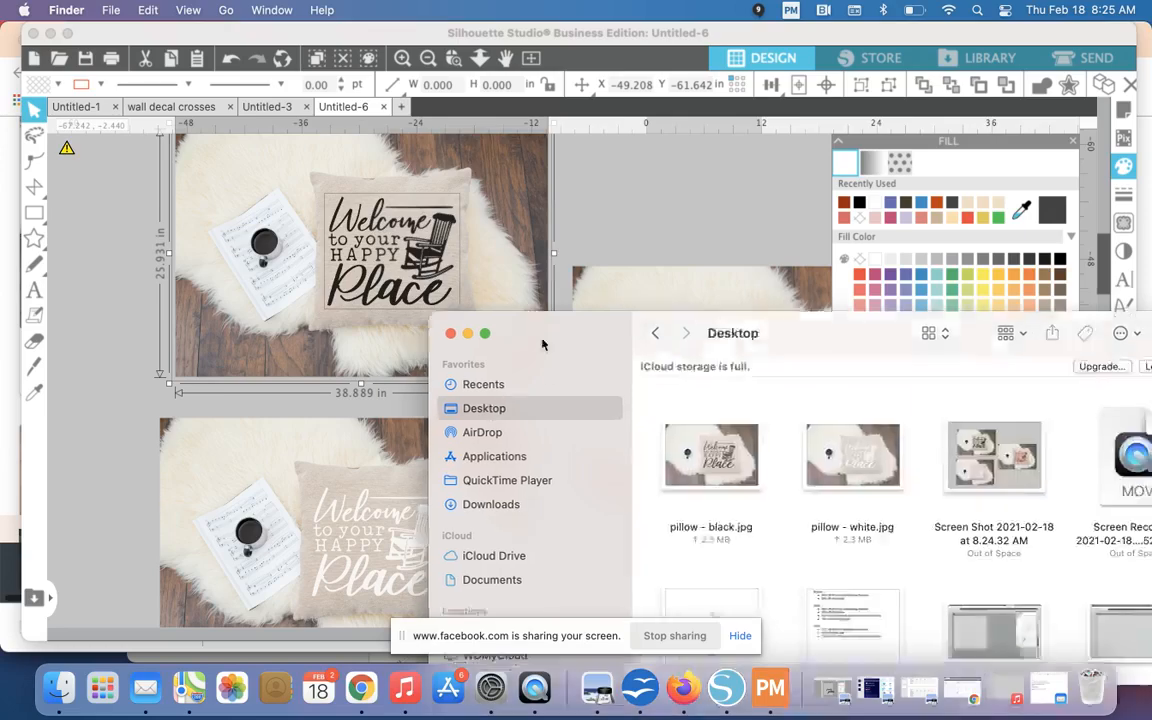
pyautogui.moveTo(562, 365); pyautogui.dragTo(375, 181)
pyautogui.doubleClick(528, 312)
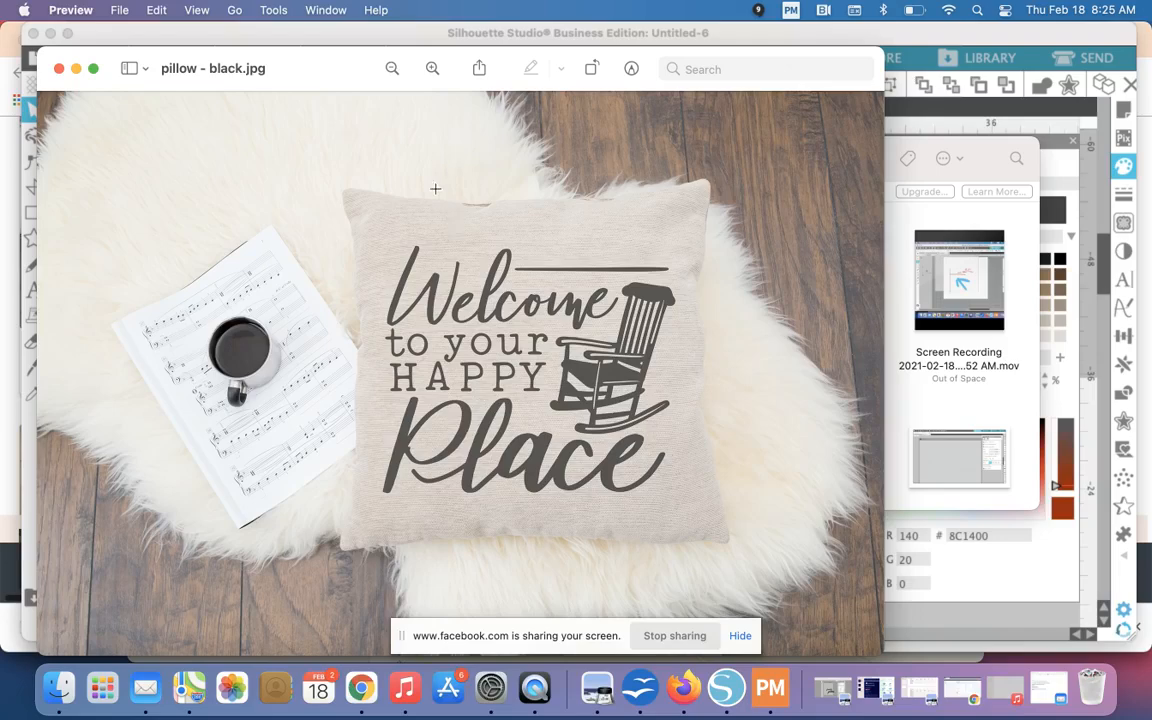
pyautogui.click(58, 68)
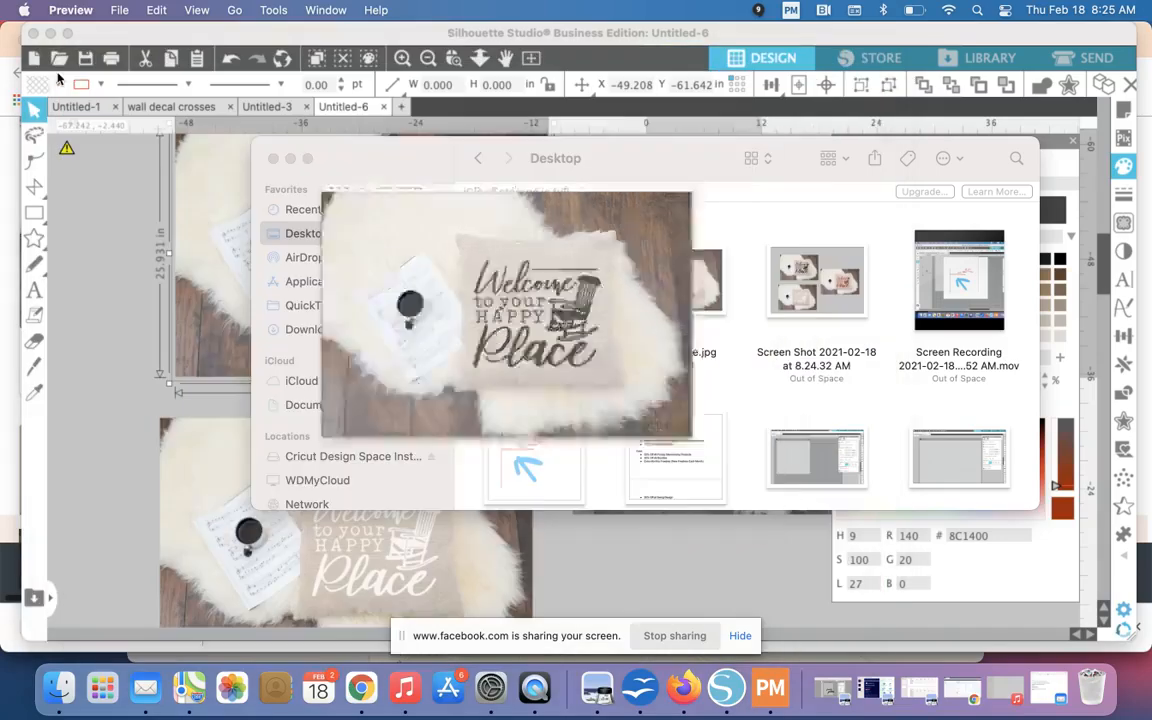
pyautogui.doubleClick(679, 283)
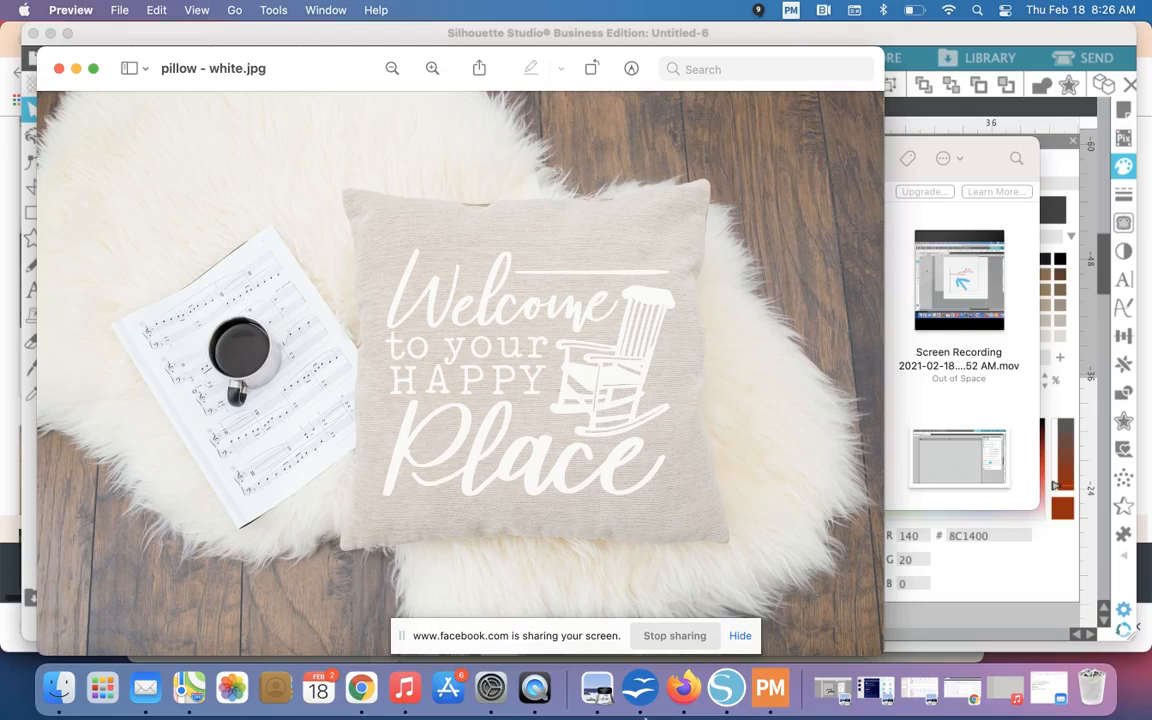
pyautogui.click(724, 700)
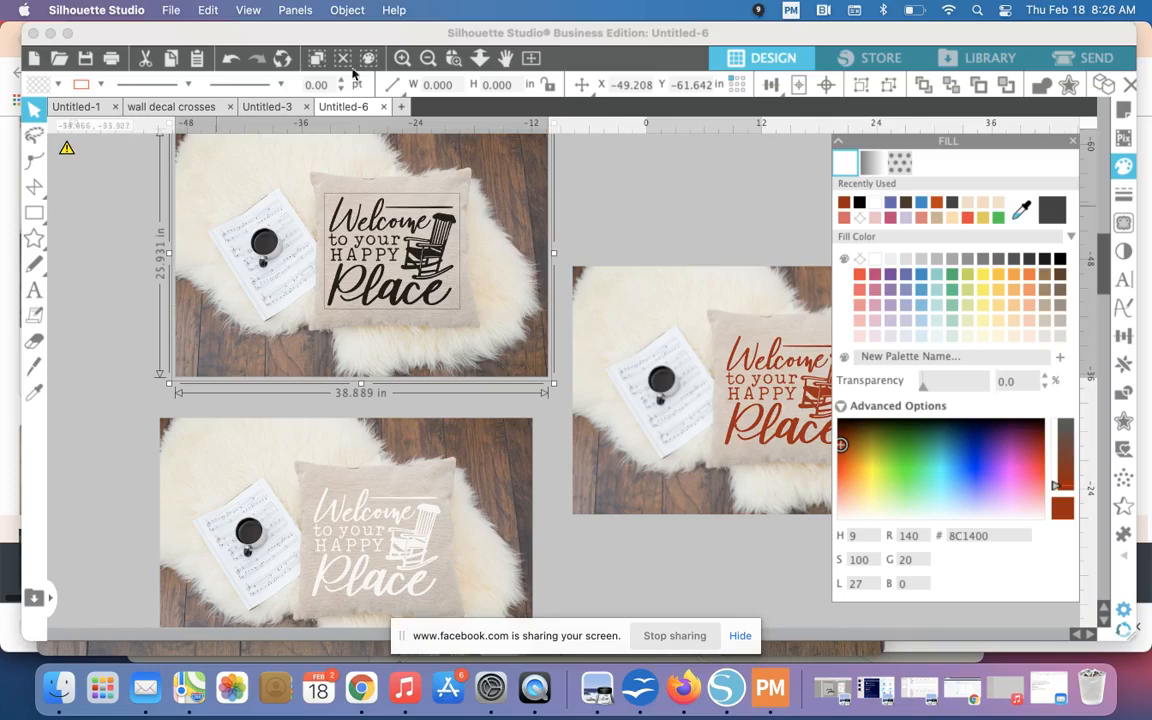
pyautogui.click(427, 58)
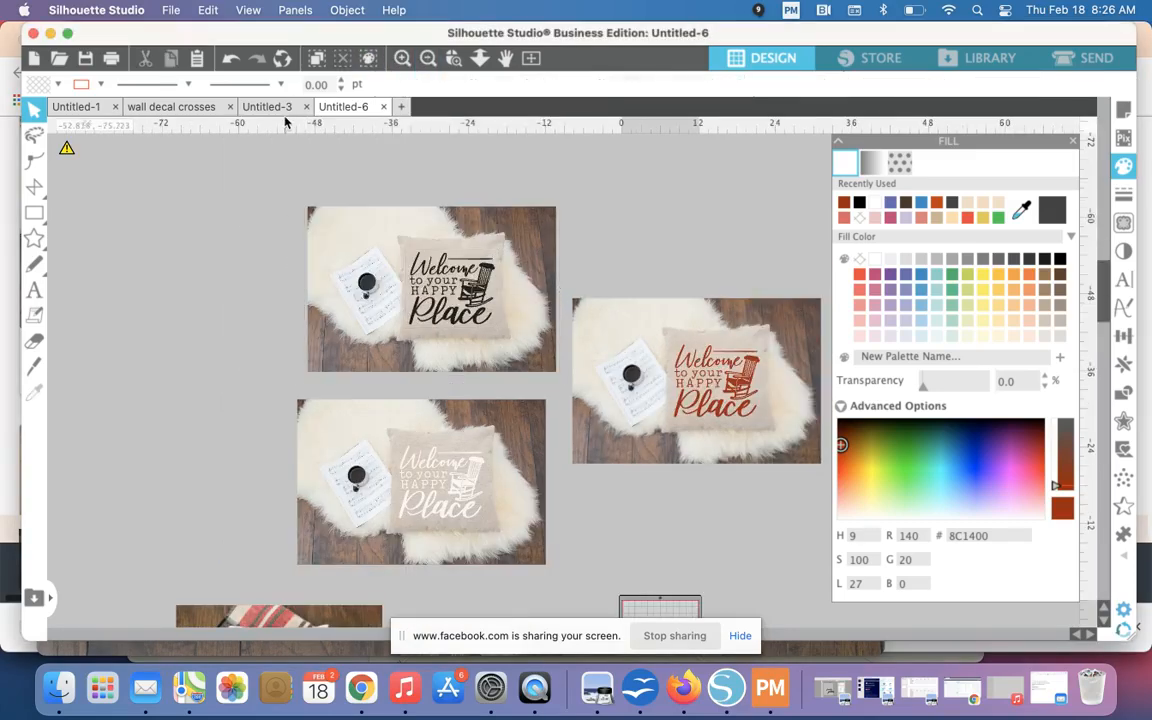
# - Look at the Mr & Mrs pillow mockup in the Untitled-3 document and return to Untitled-6
pyautogui.scroll(-1, 244, 181)
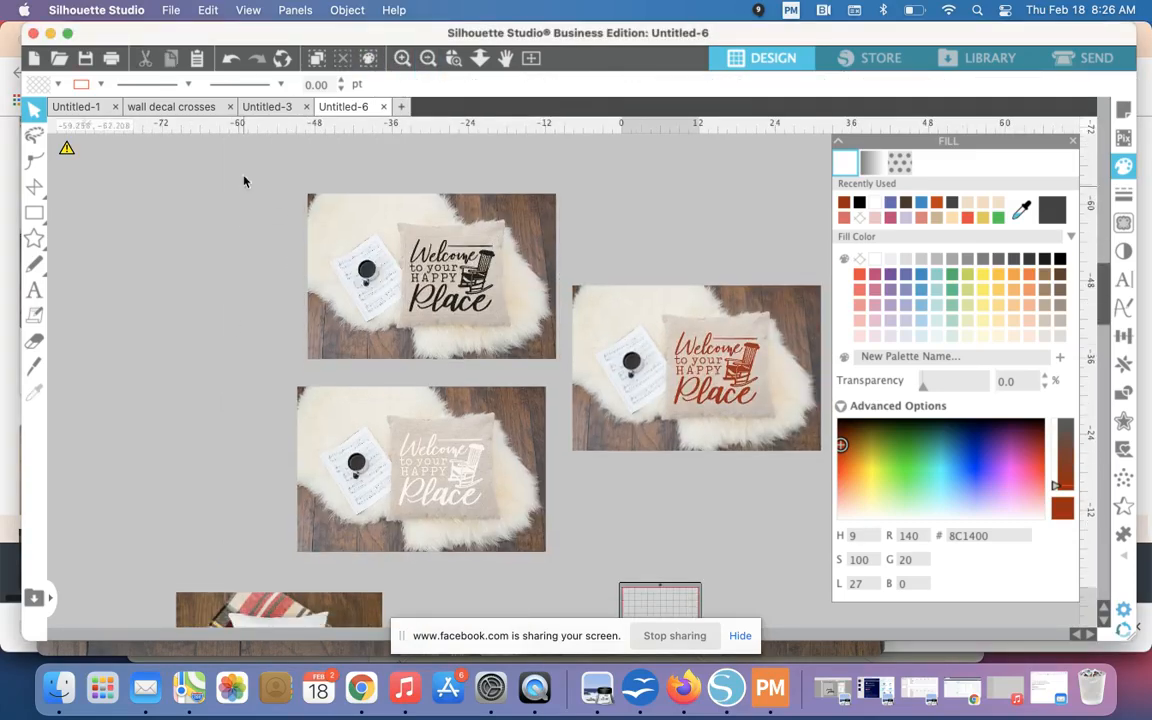
pyautogui.click(265, 110)
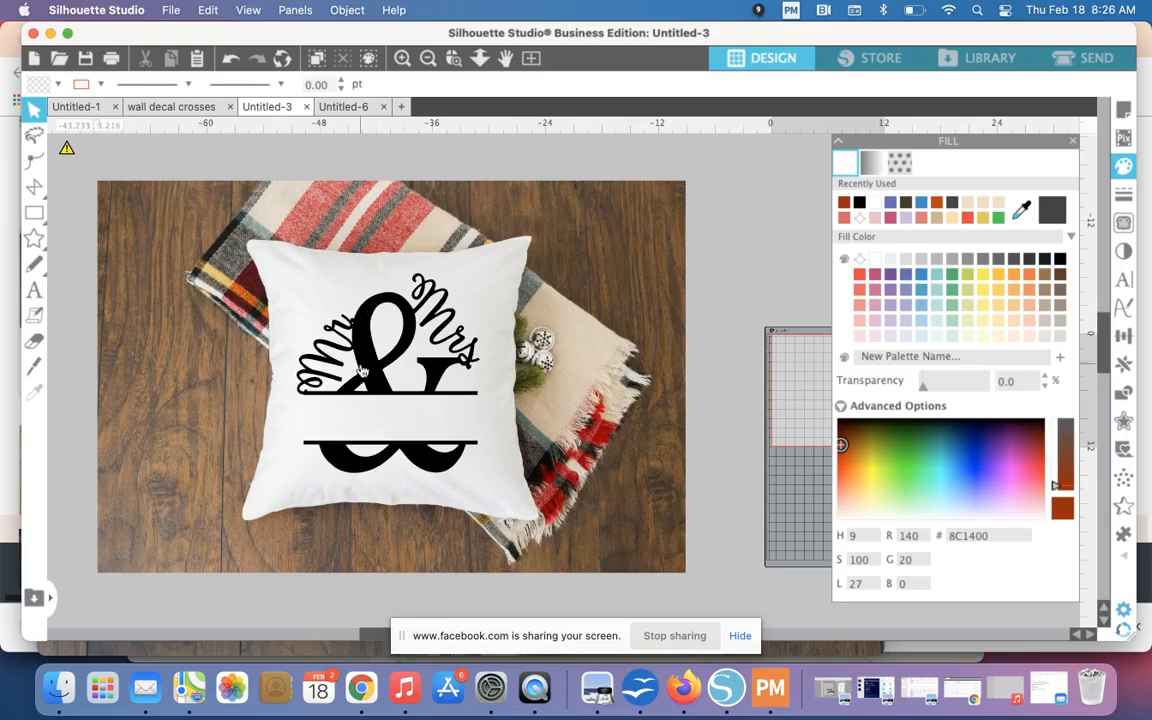
pyautogui.click(325, 108)
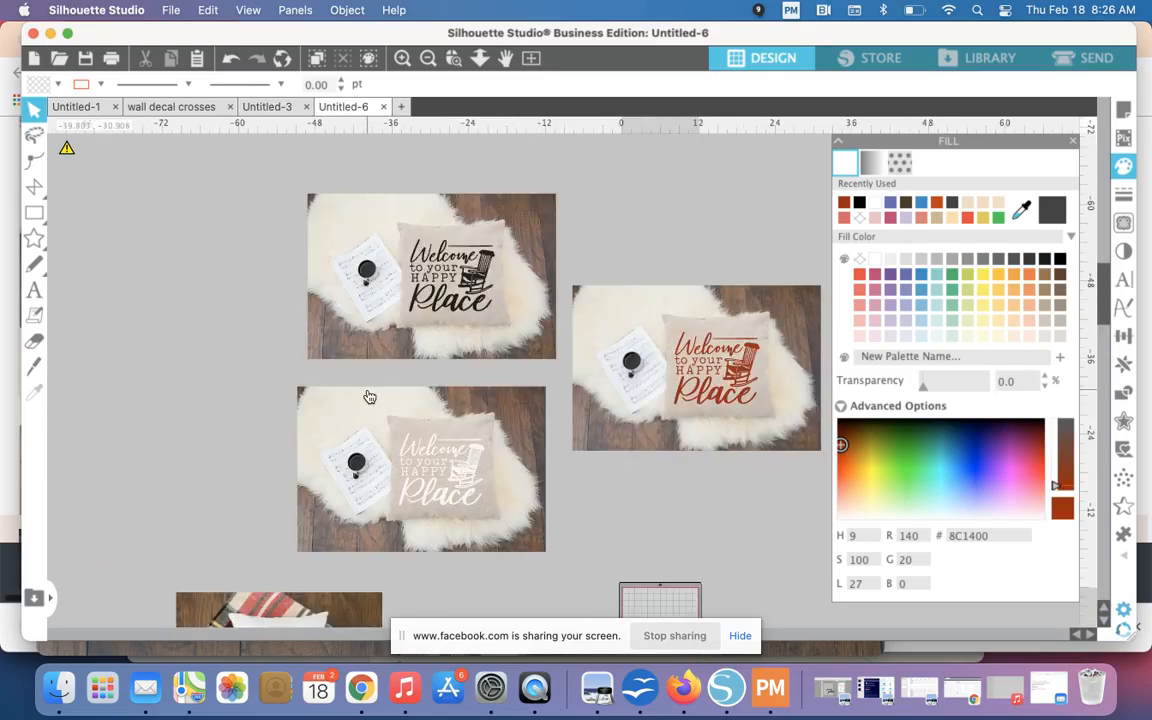
# - Move the fur-rug photo out from behind the red Welcome design and place the design on the white pillow in the plaid blanket photo
pyautogui.scroll(-5, 369, 397)
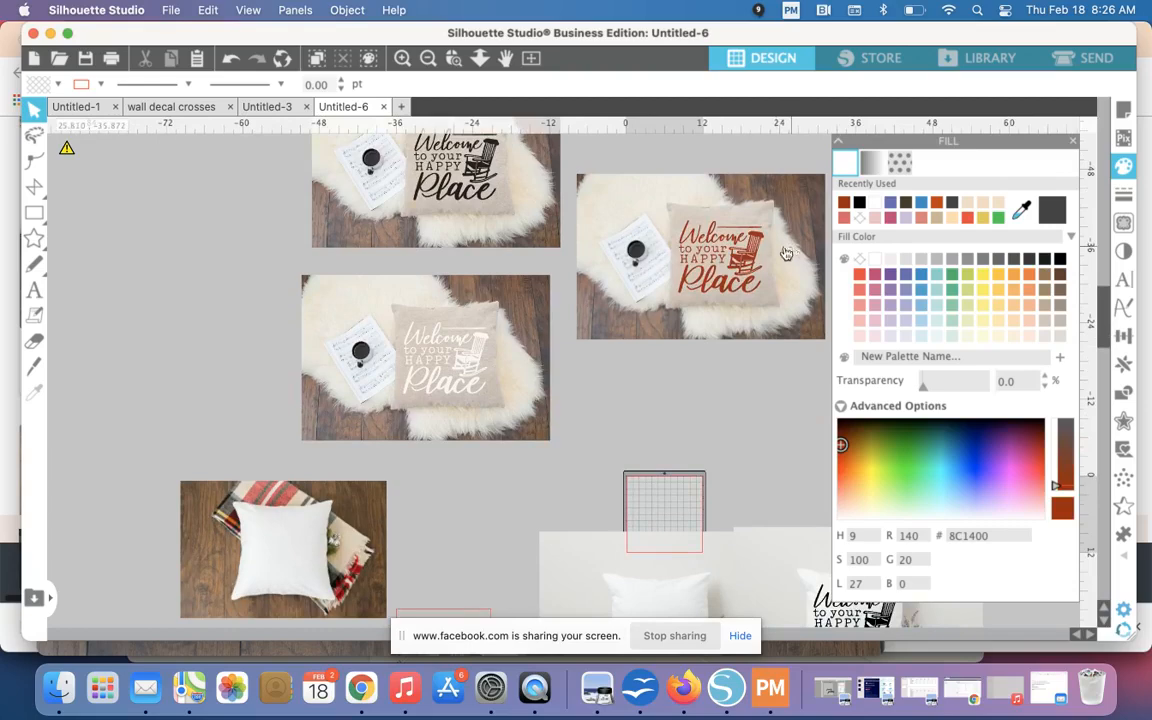
pyautogui.click(750, 264)
pyautogui.moveTo(769, 267); pyautogui.dragTo(366, 306)
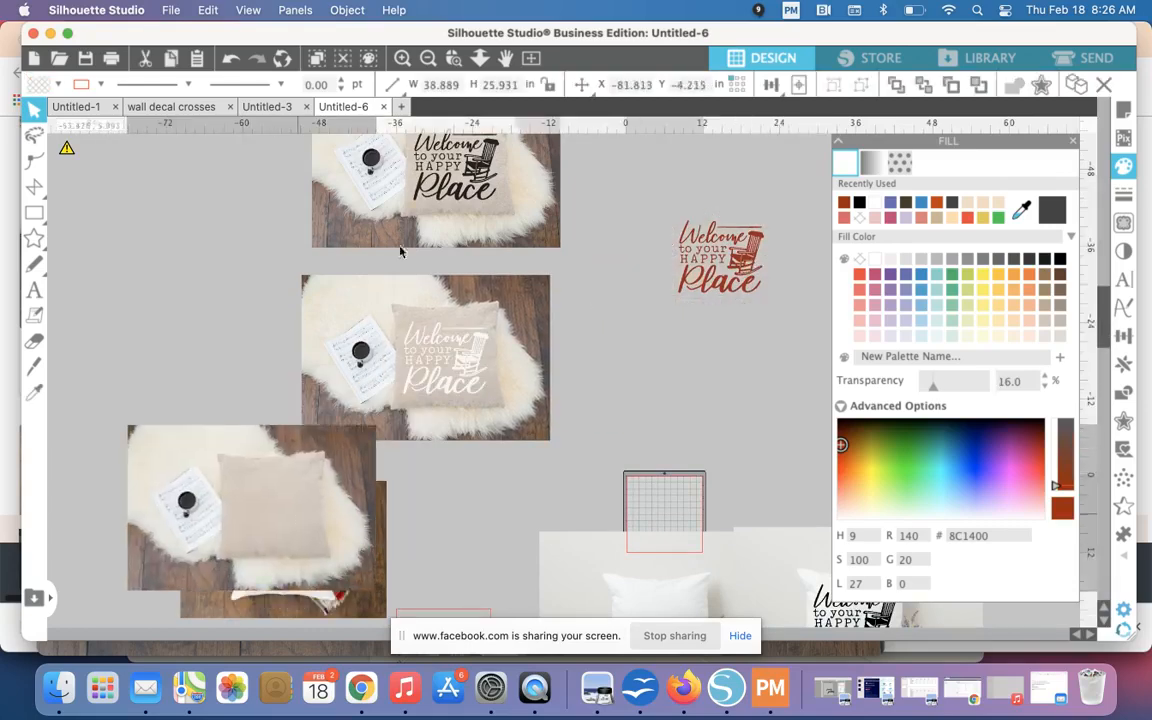
pyautogui.click(747, 265)
pyautogui.moveTo(747, 265); pyautogui.dragTo(308, 563)
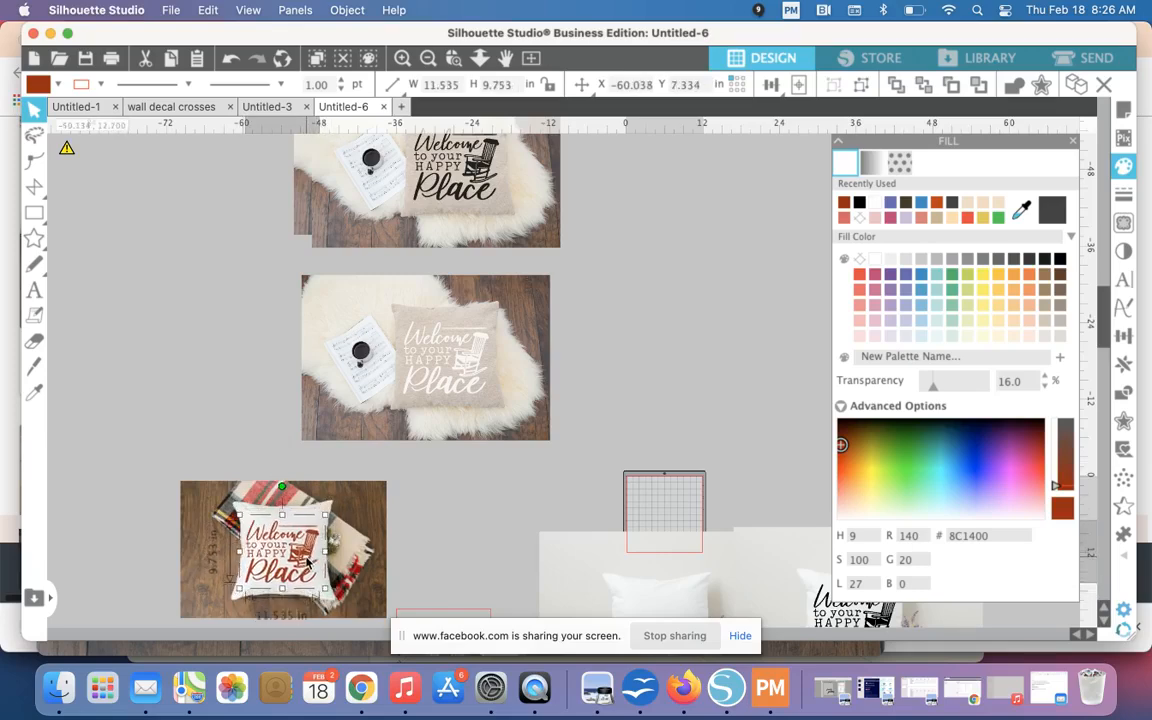
# - Nudge the red Welcome design into a centred position on the white pillow and check the fit against the photo
pyautogui.scroll(-6, 308, 563)
pyautogui.hscroll(-2, 308, 563)
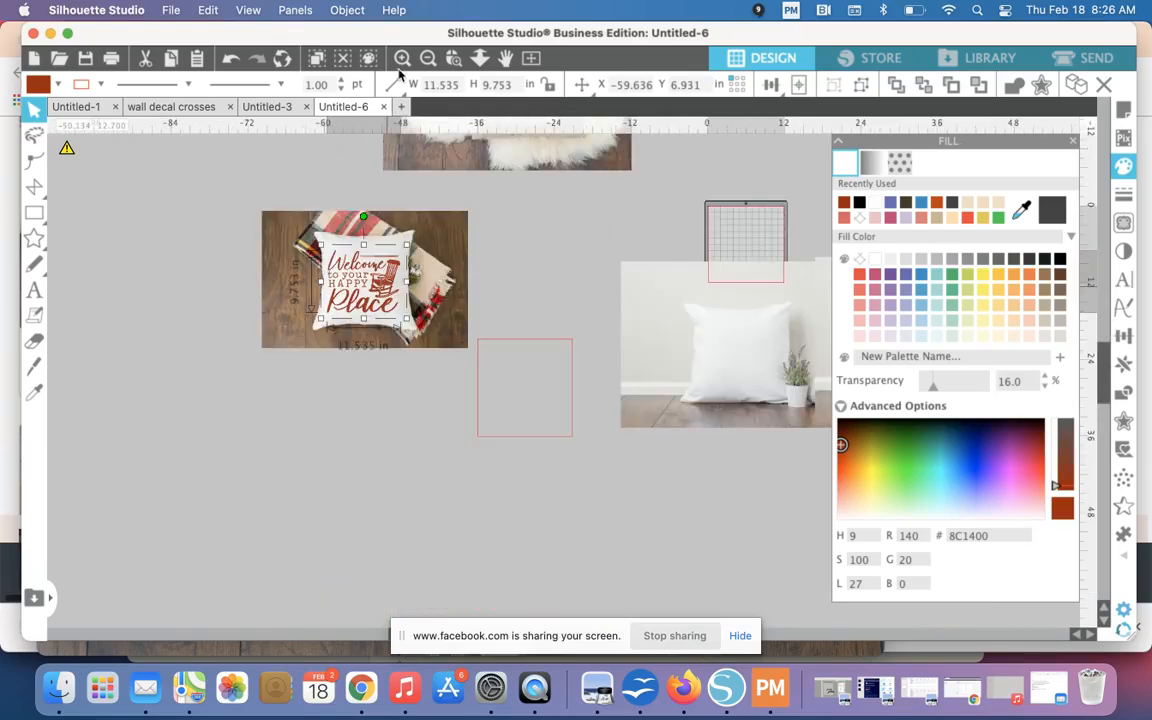
pyautogui.click(402, 60)
pyautogui.moveTo(303, 244); pyautogui.dragTo(306, 238)
pyautogui.click(260, 391)
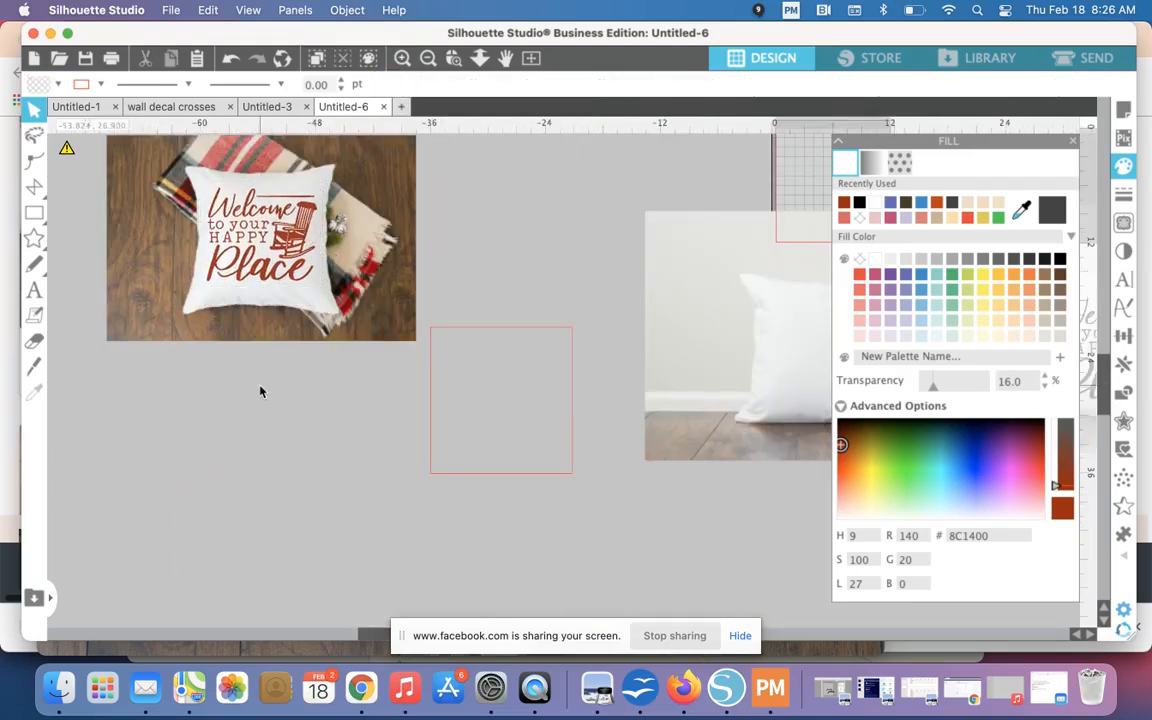
pyautogui.scroll(2, 260, 391)
pyautogui.click(256, 344)
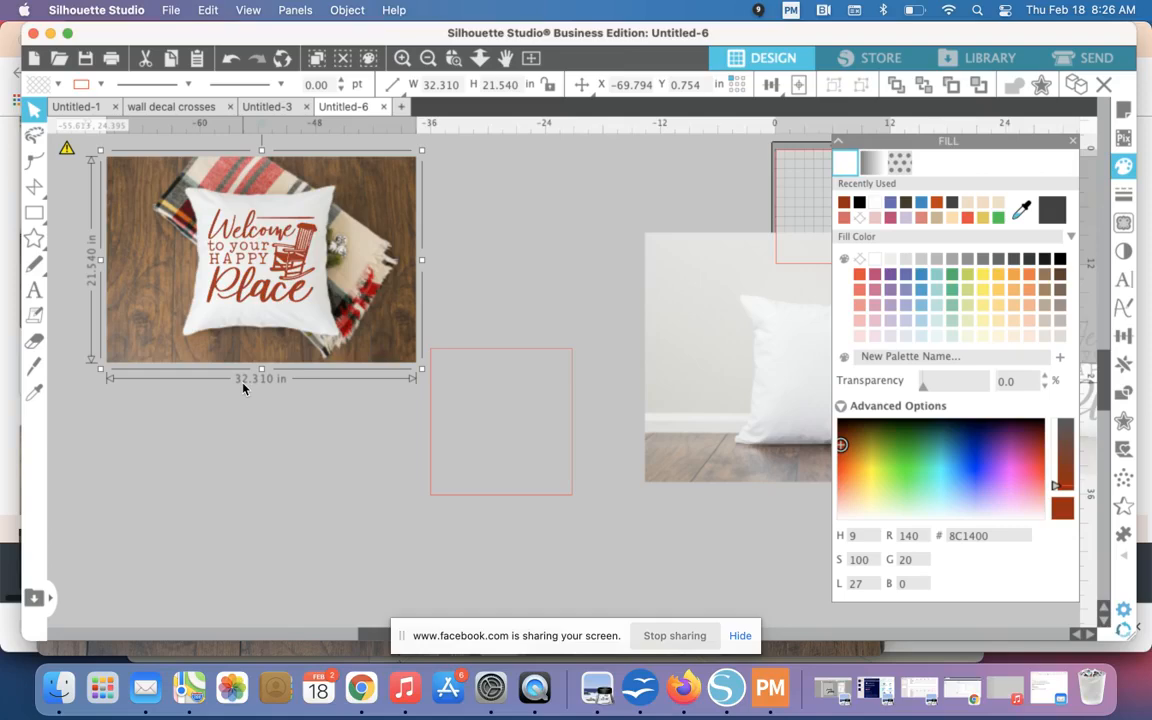
# - Switch to Chrome and review the pillow designs, styled stock photos and purchase details on the SoFontsy Throwback Pillow Design Bundle page
pyautogui.click(364, 704)
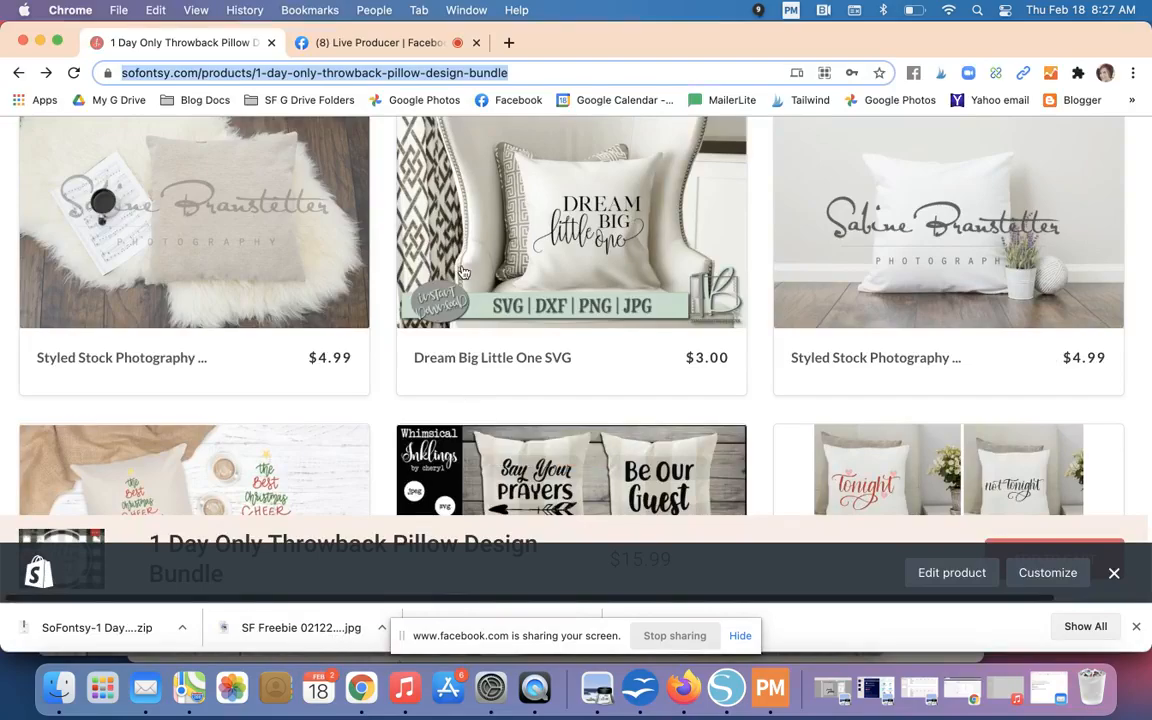
pyautogui.scroll(2, 463, 272)
pyautogui.scroll(10, 463, 272)
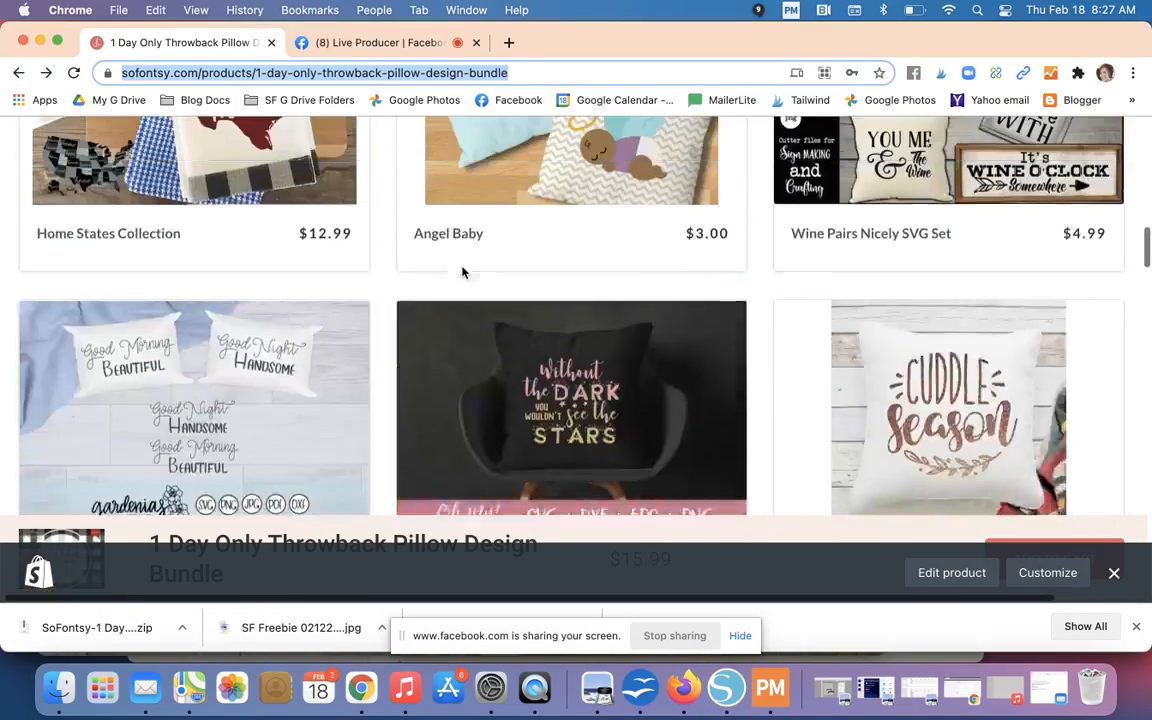
pyautogui.scroll(-10, 462, 272)
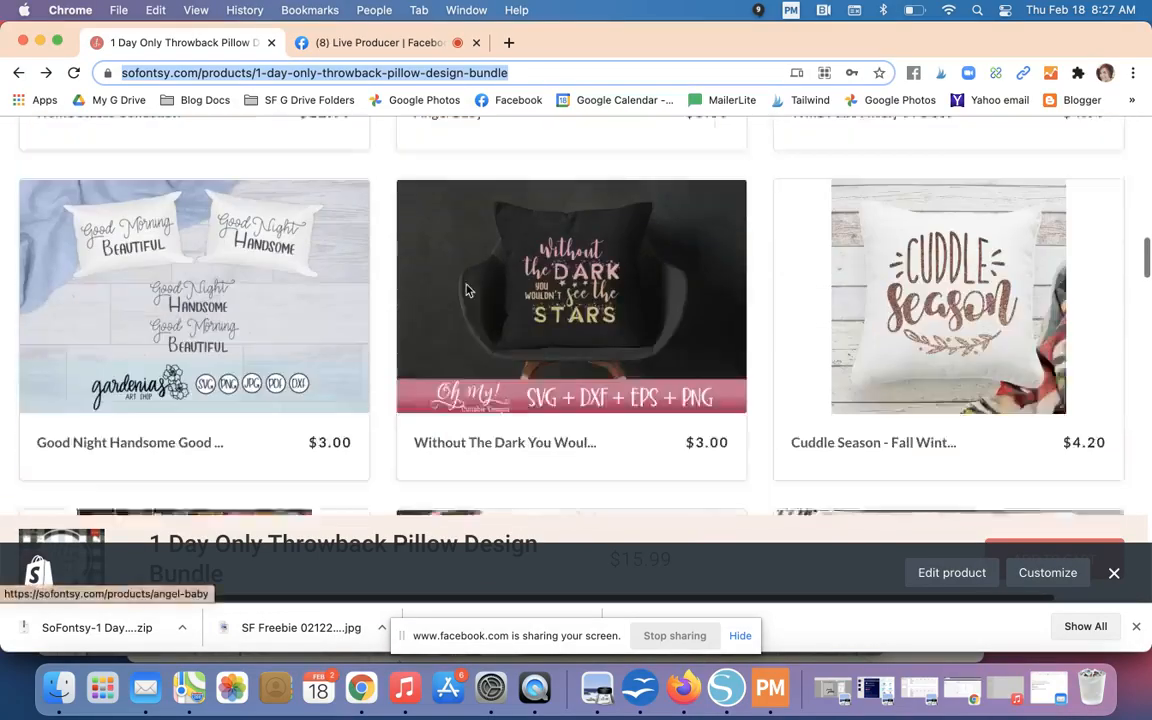
pyautogui.scroll(-5, 466, 290)
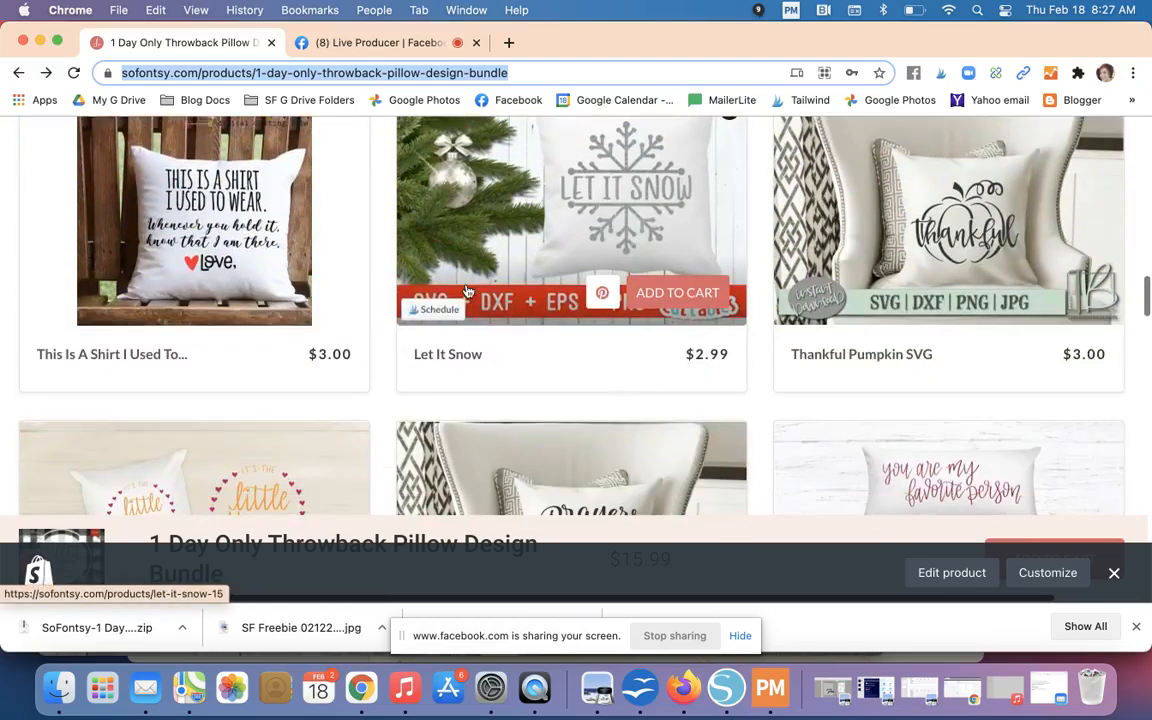
pyautogui.scroll(1, 466, 290)
pyautogui.scroll(-15, 466, 290)
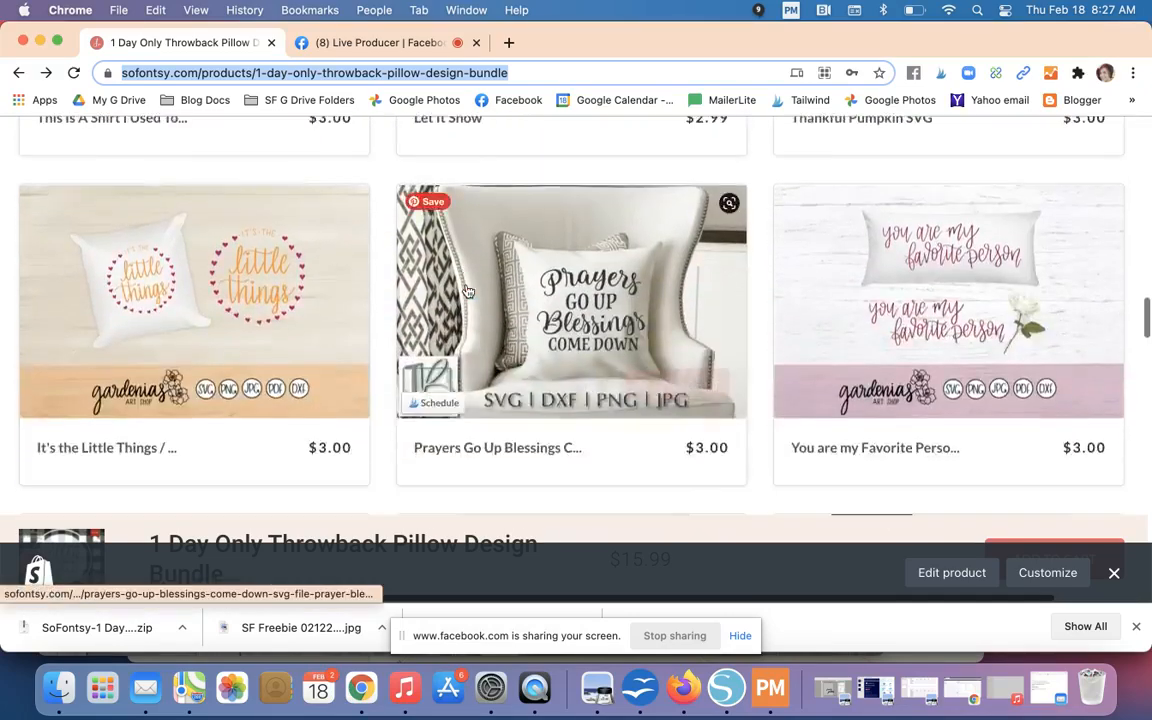
pyautogui.scroll(-15, 466, 290)
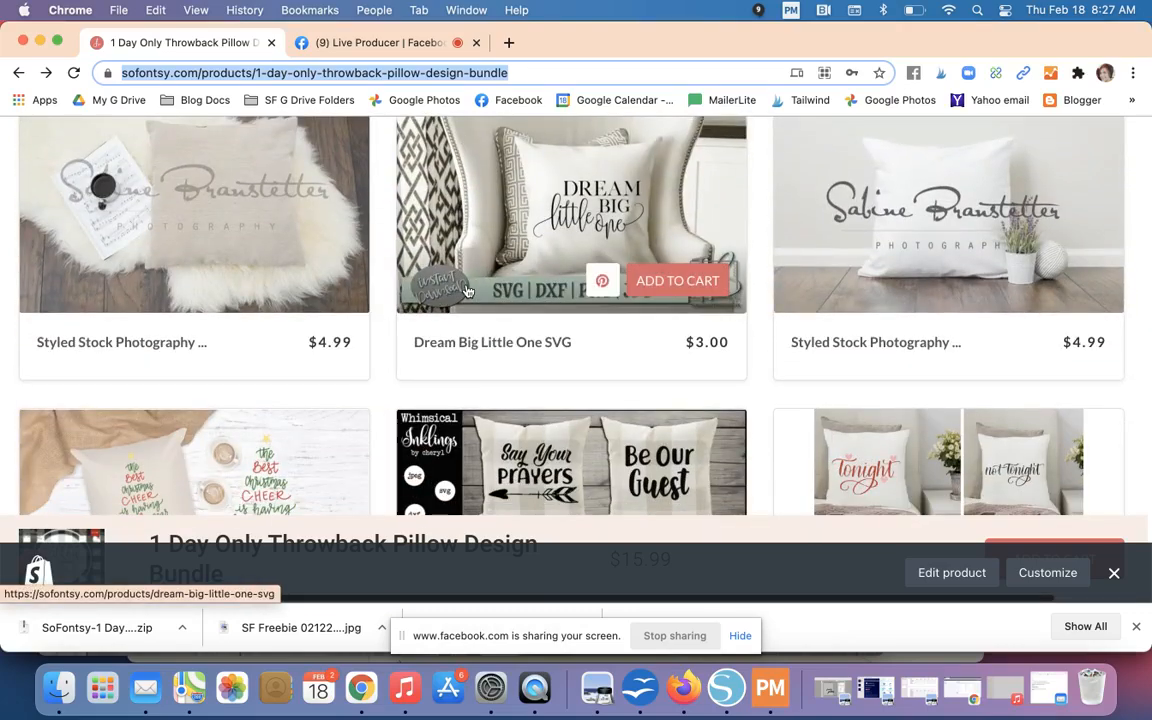
pyautogui.scroll(-15, 466, 290)
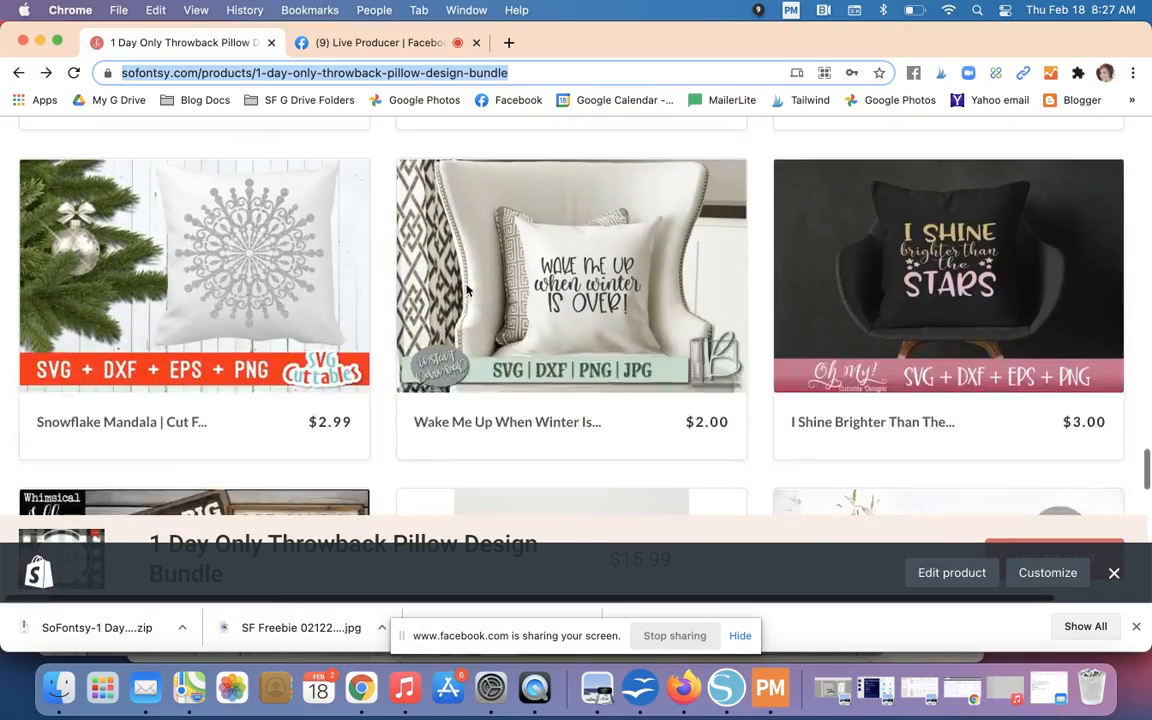
pyautogui.moveTo(558, 319)
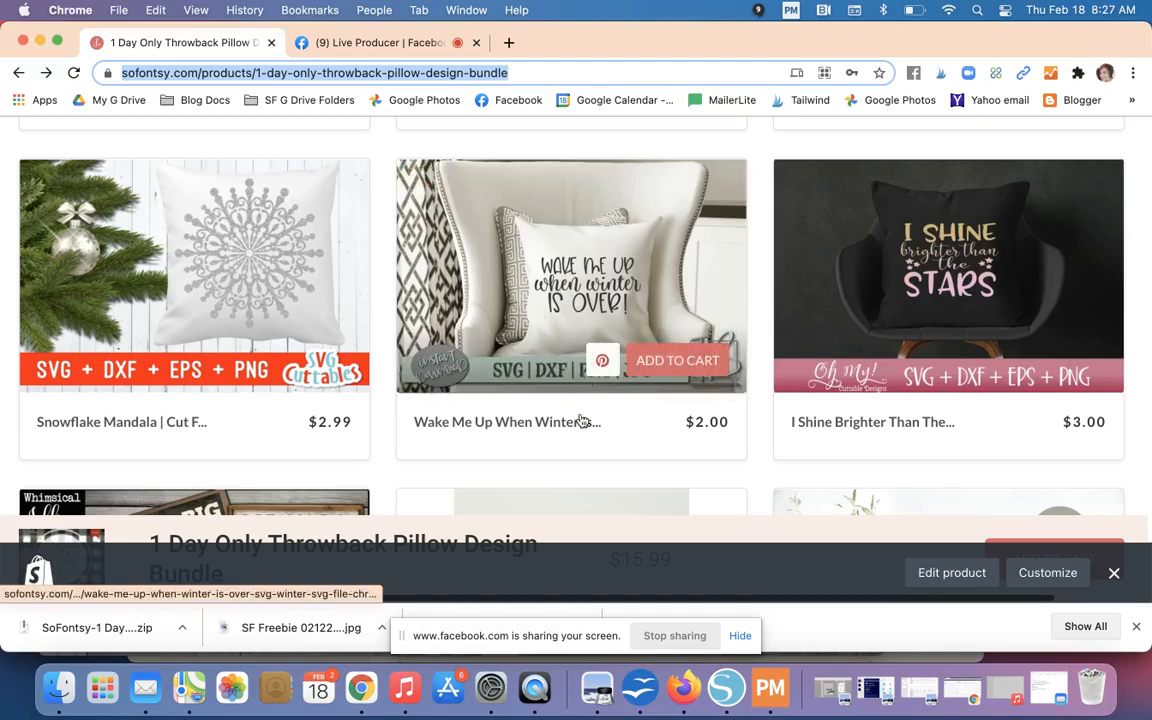
pyautogui.scroll(-5, 586, 432)
pyautogui.scroll(-9, 584, 432)
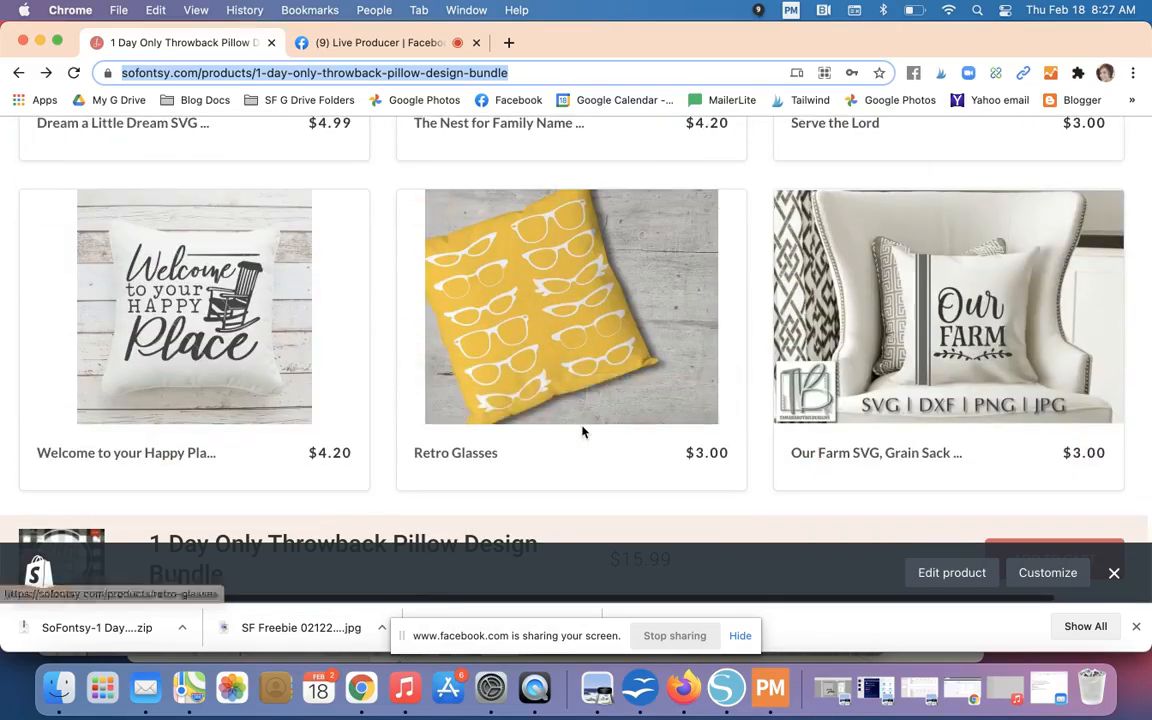
pyautogui.scroll(10, 584, 432)
pyautogui.scroll(20, 584, 432)
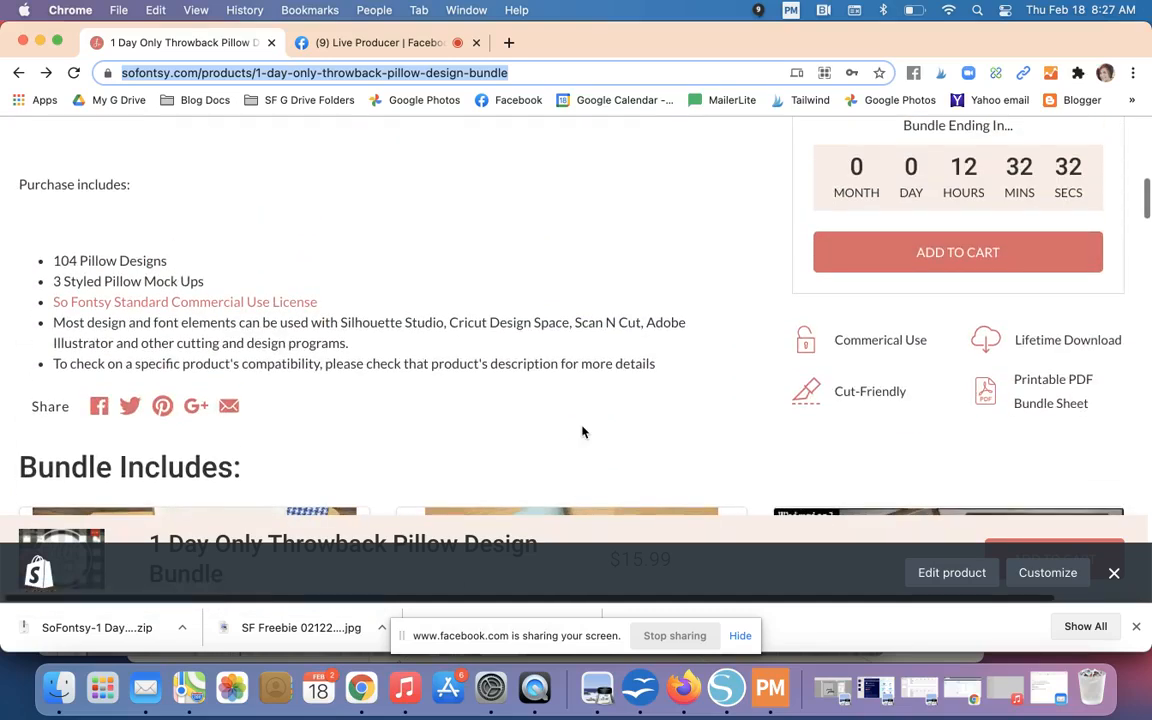
# - Switch to QuickTime Player and reposition its Movie Recording window over the browser
pyautogui.click(535, 688)
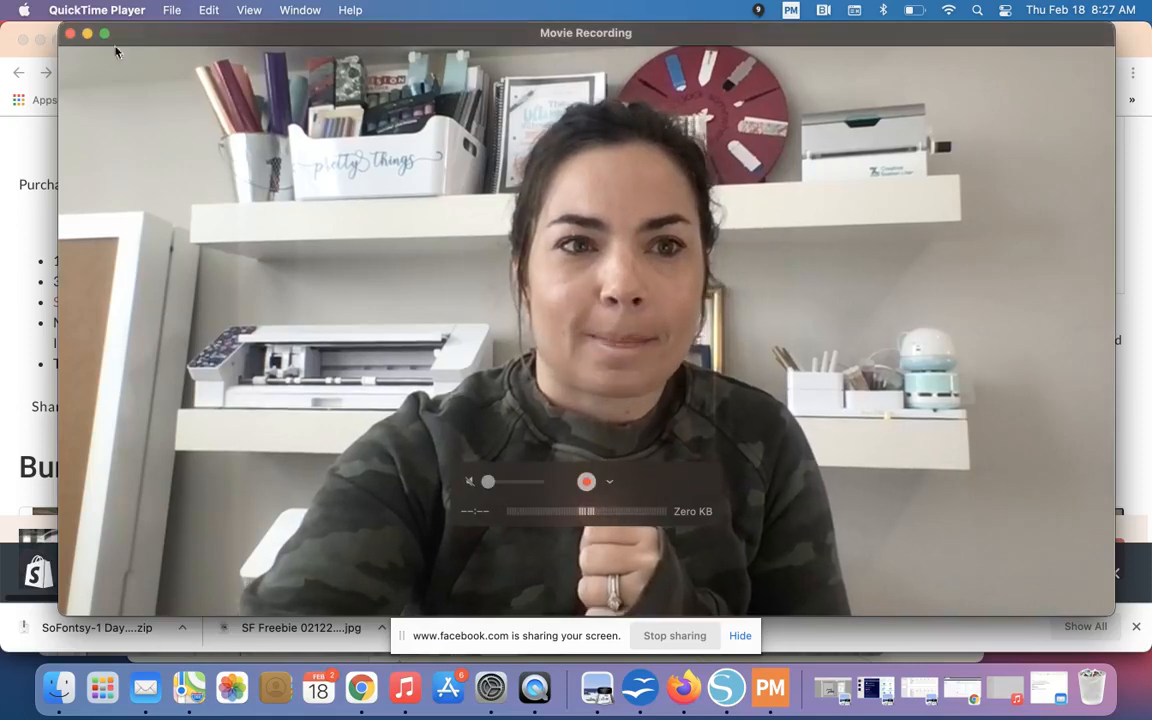
pyautogui.moveTo(141, 35); pyautogui.dragTo(175, 78)
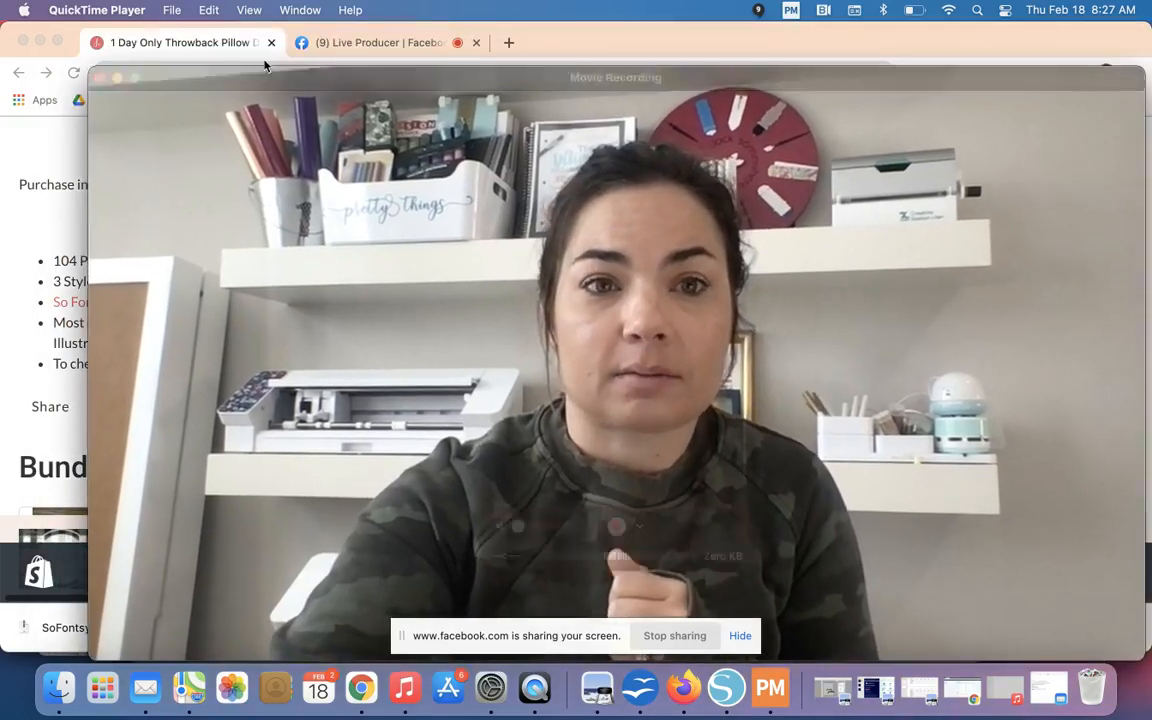